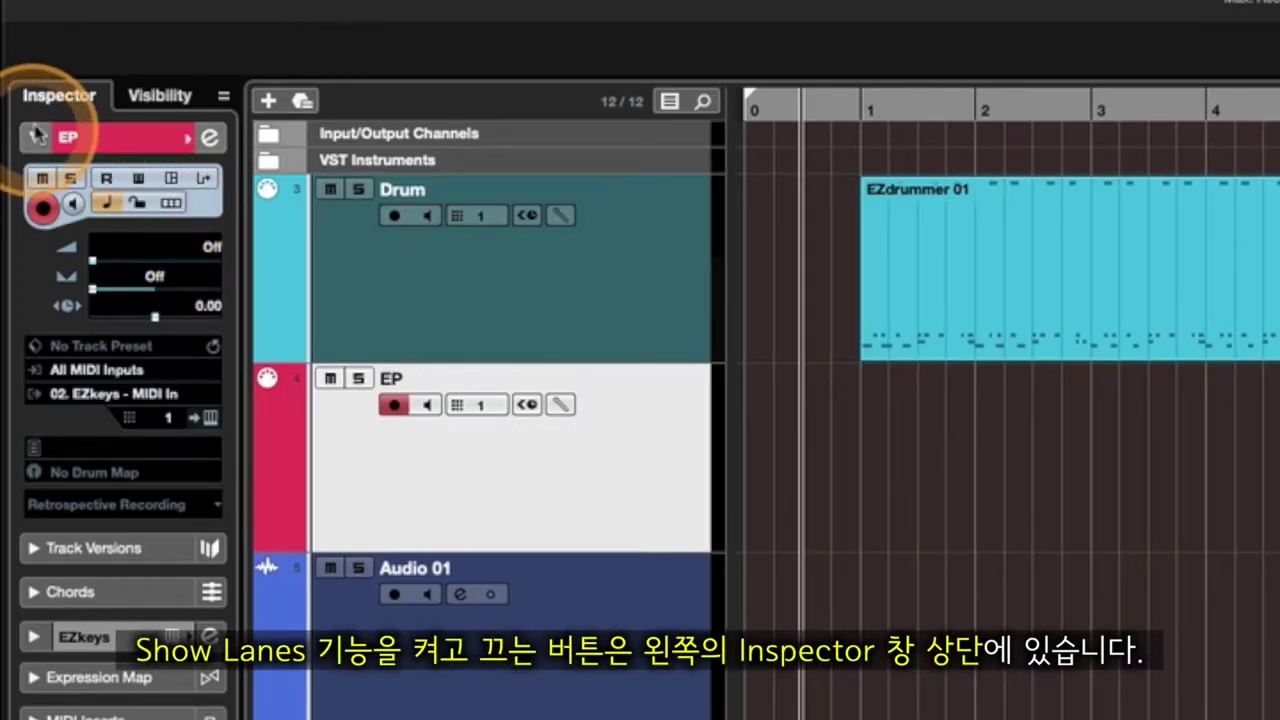
Show the lanes of the EP track and hide them again
{"action": "left_click", "coordinate": [175, 210]}
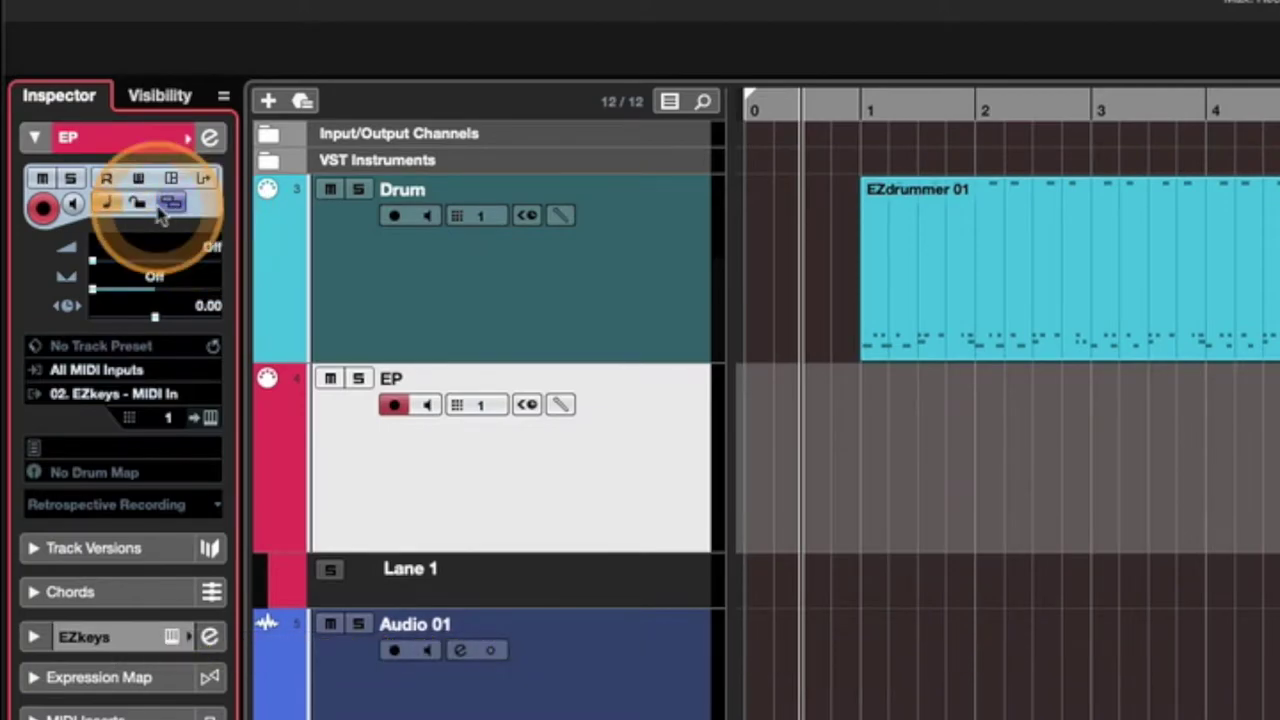
{"action": "left_click", "coordinate": [173, 204]}
{"action": "left_click", "coordinate": [484, 434]}
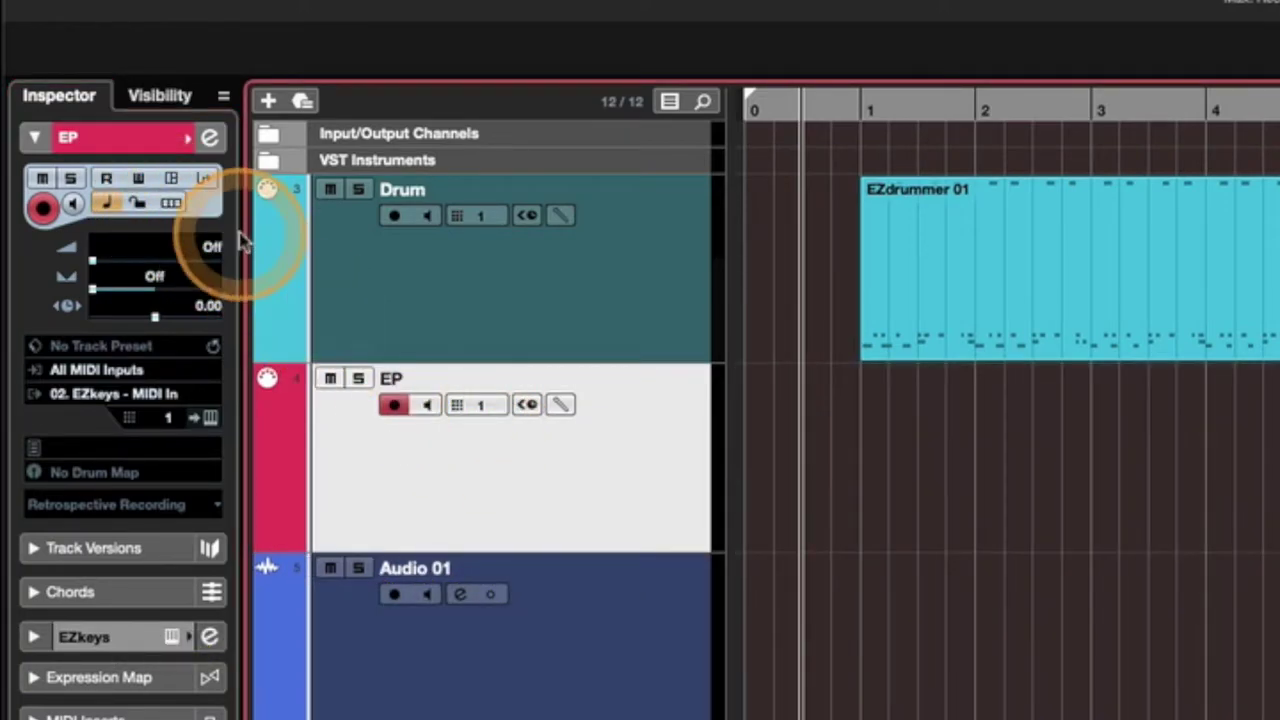
Select the Drum, EP and Audio 01 tracks in turn, ending on the EP track
{"action": "left_click", "coordinate": [594, 270]}
{"action": "left_click", "coordinate": [651, 477]}
{"action": "left_click", "coordinate": [625, 630]}
{"action": "left_click", "coordinate": [622, 484]}
{"action": "left_click", "coordinate": [655, 310]}
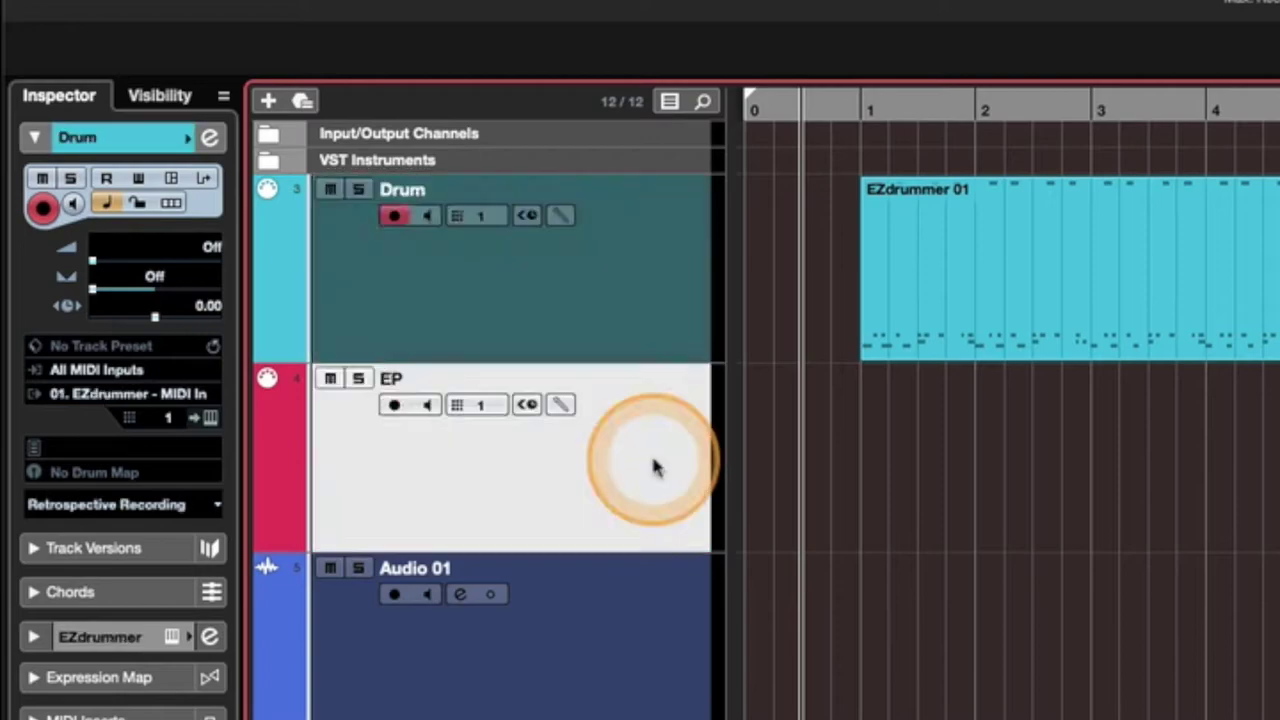
{"action": "left_click", "coordinate": [655, 466]}
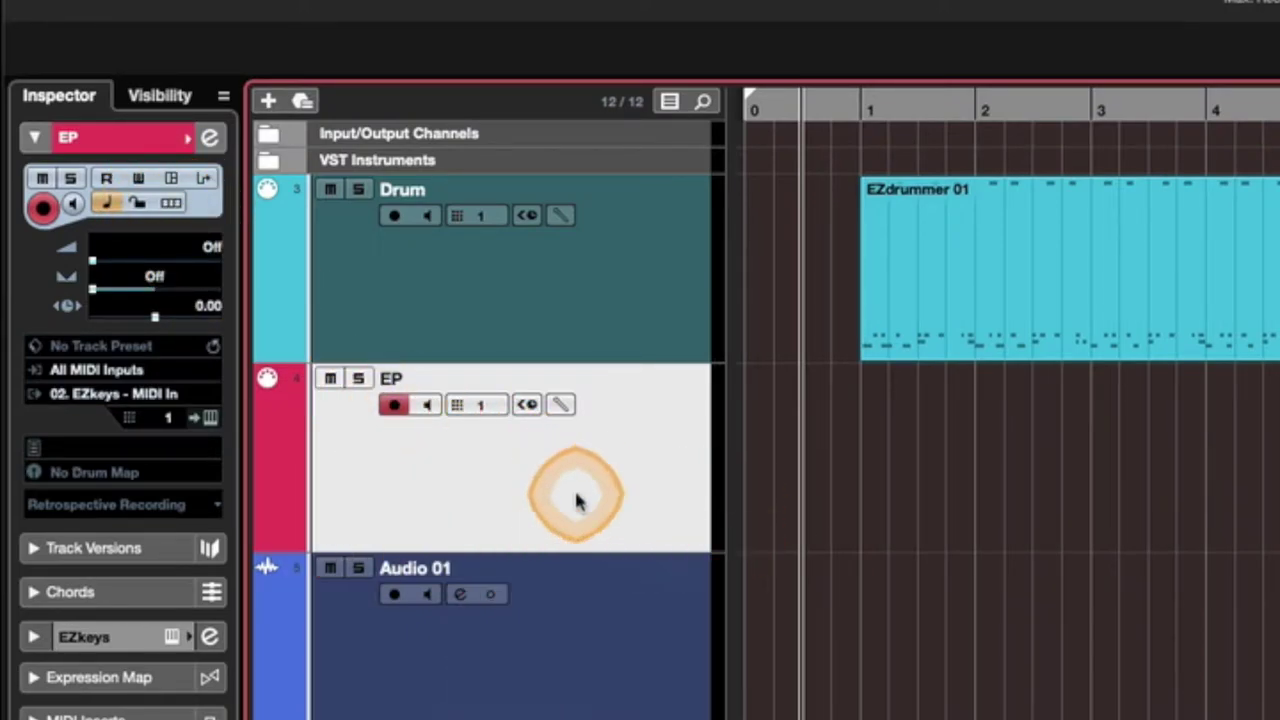
Show the EP track's lanes, record a first MIDI take from near the project start, and stop the transport
{"action": "left_click", "coordinate": [172, 204]}
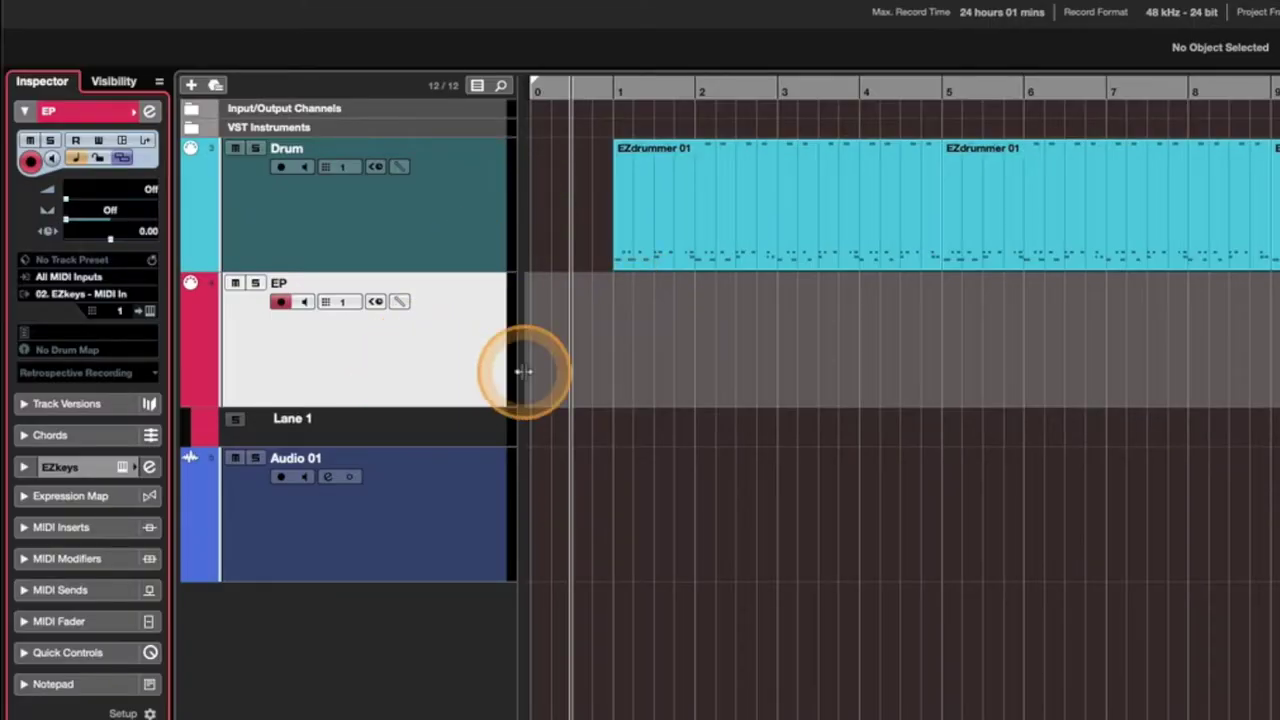
{"action": "key", "text": "KP_Subtract"}
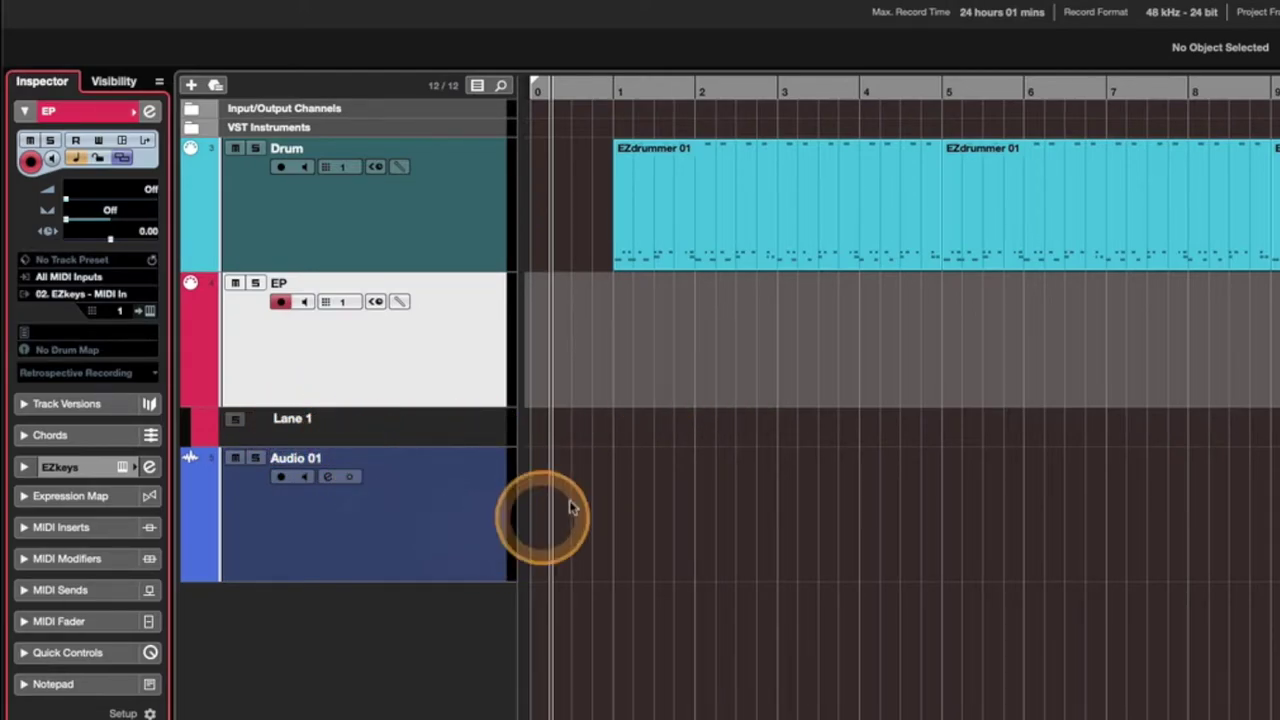
{"action": "key", "text": "KP_Multiply"}
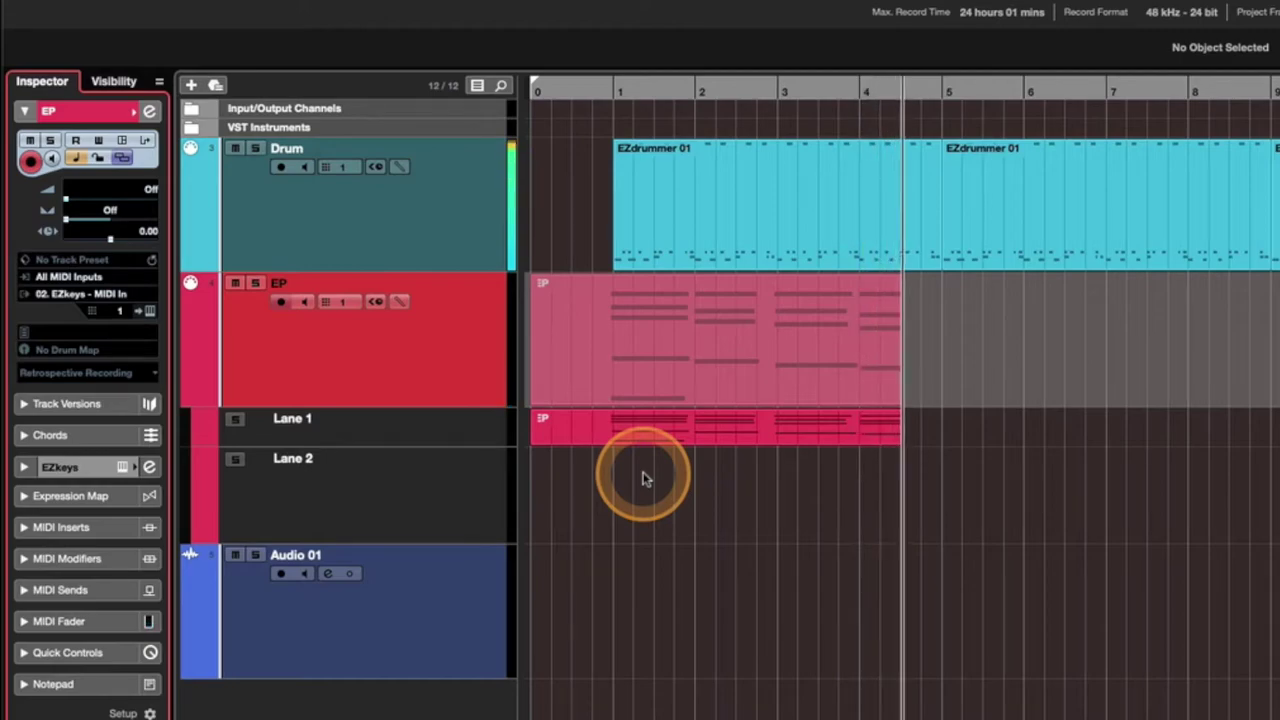
{"action": "key", "text": "space"}
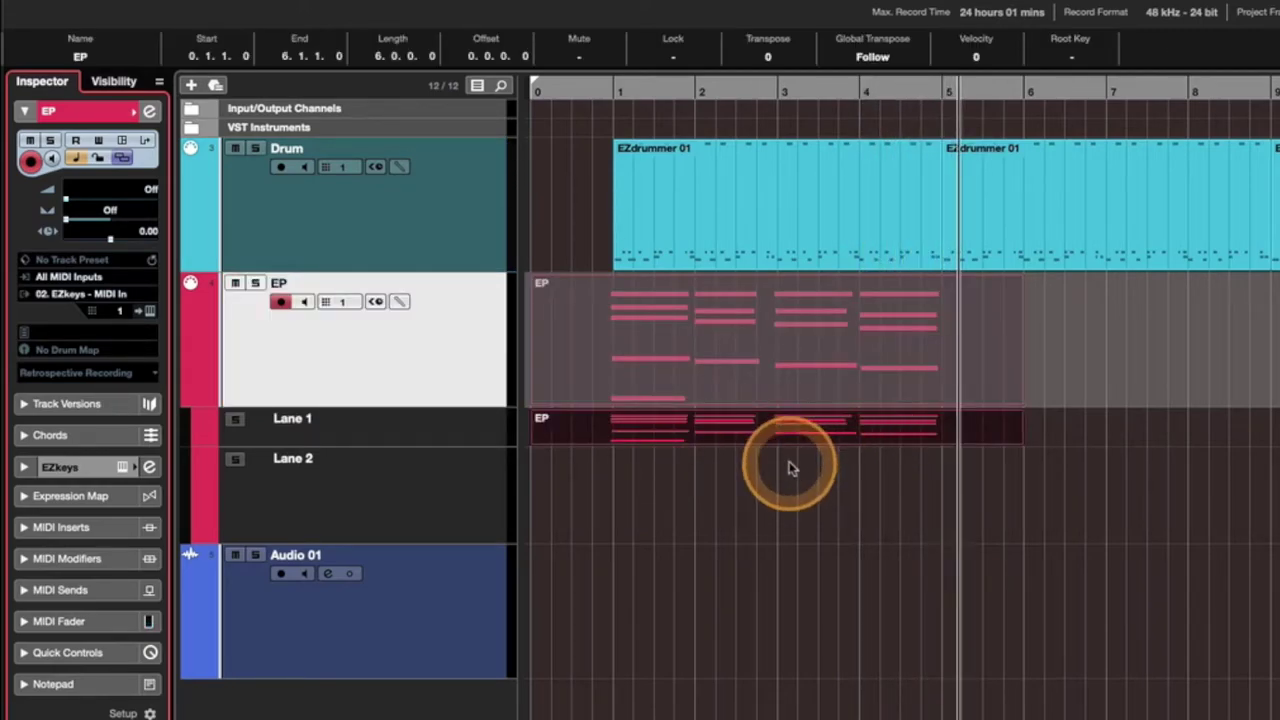
{"action": "left_click_drag", "start_coordinate": [900, 491], "coordinate": [660, 440]}
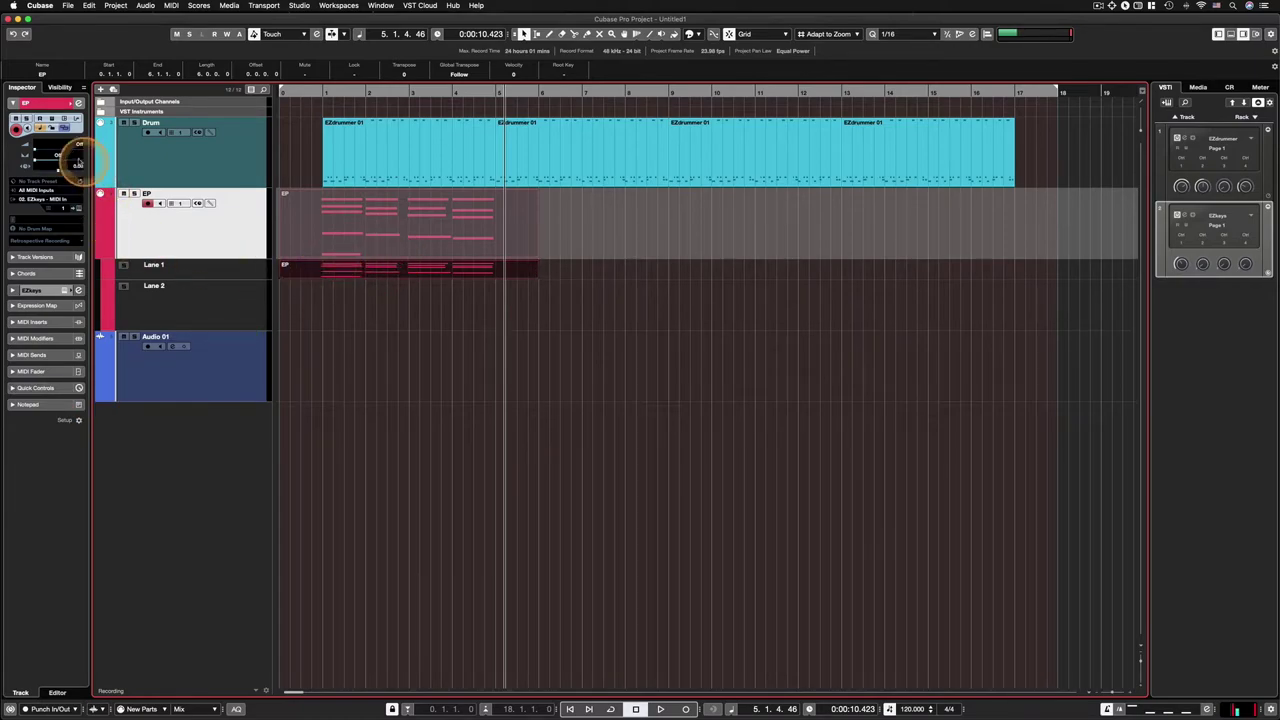
Hide the EP lanes, move the recorded EP part to about bar 14 and back to the start, and show the lanes again
{"action": "left_click", "coordinate": [65, 129]}
{"action": "left_click_drag", "start_coordinate": [357, 222], "coordinate": [973, 222]}
{"action": "left_click", "coordinate": [791, 463]}
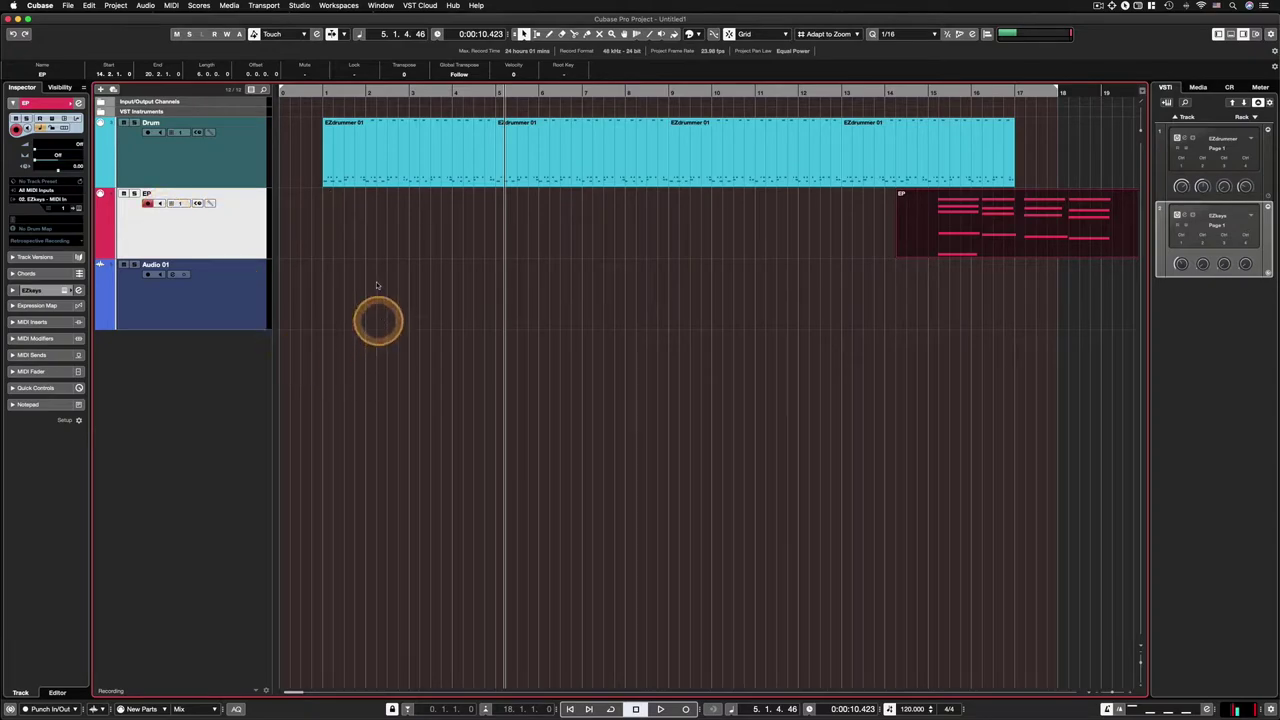
{"action": "left_click_drag", "start_coordinate": [970, 253], "coordinate": [314, 247]}
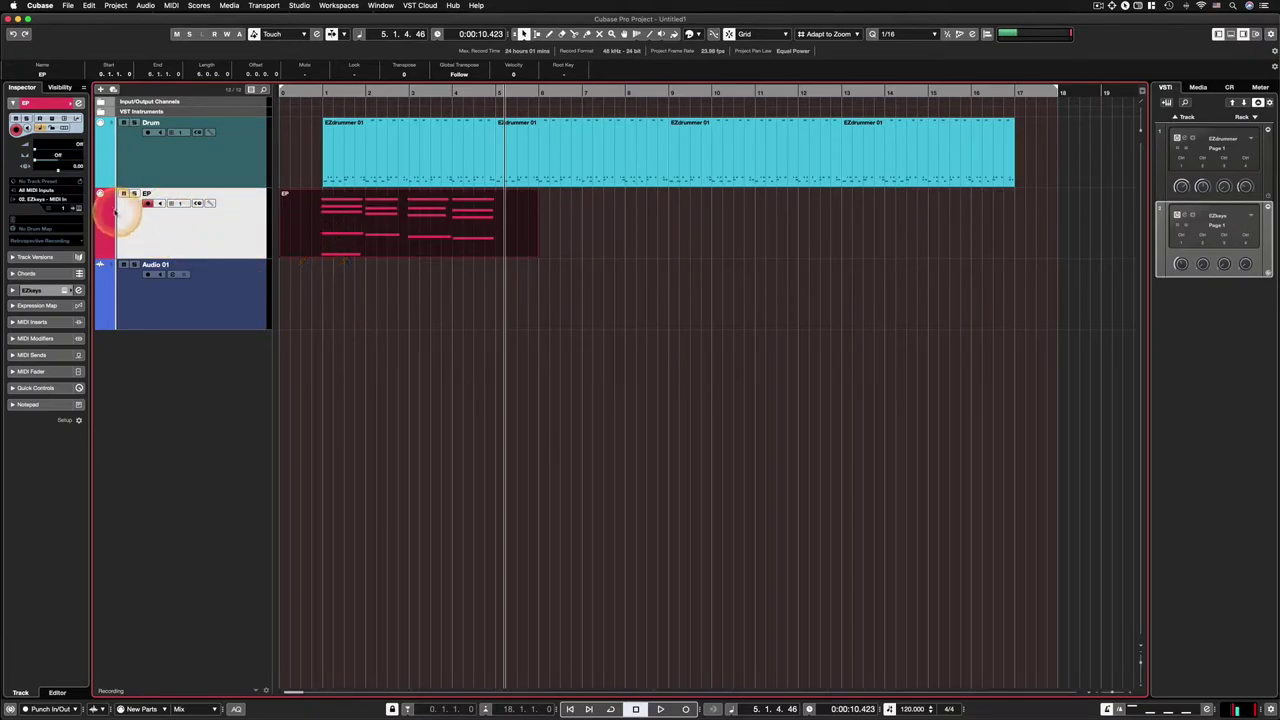
{"action": "left_click", "coordinate": [66, 126]}
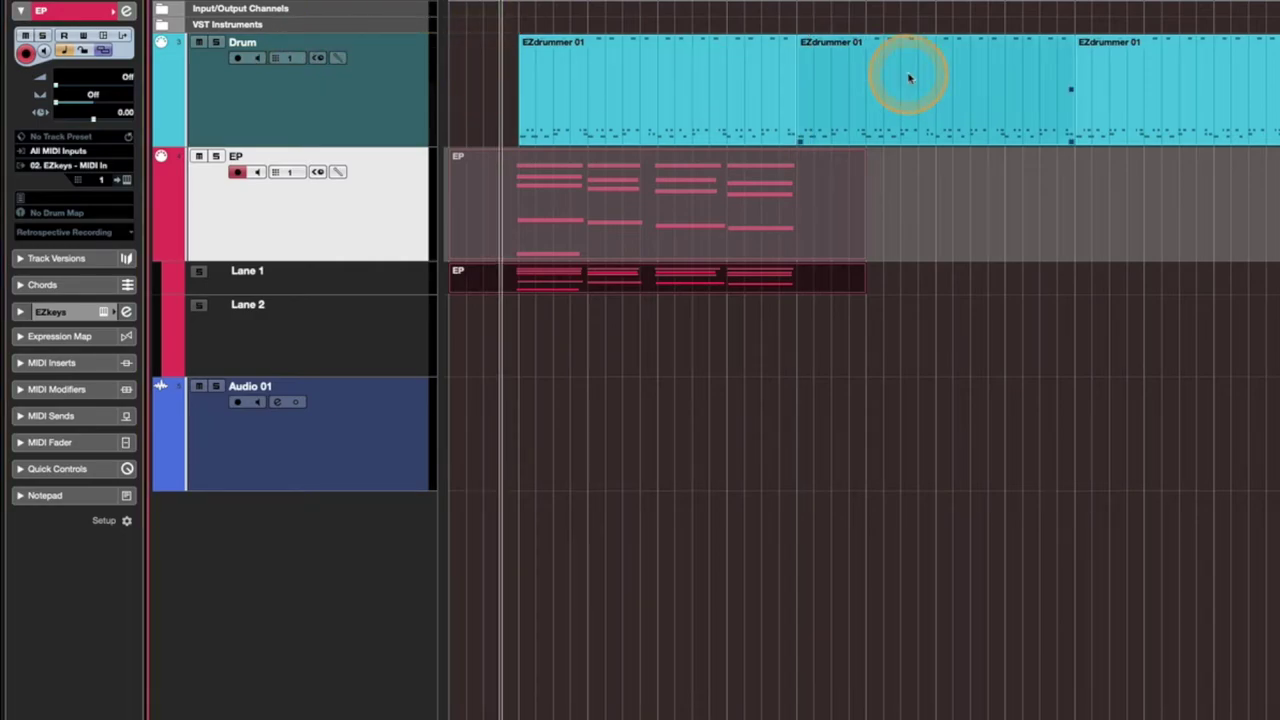
Rewind the playhead toward the project start and record a second overlapping EP take into Lane 2
{"action": "key", "text": "KP_Subtract"}
{"action": "key", "text": "KP_Subtract"}
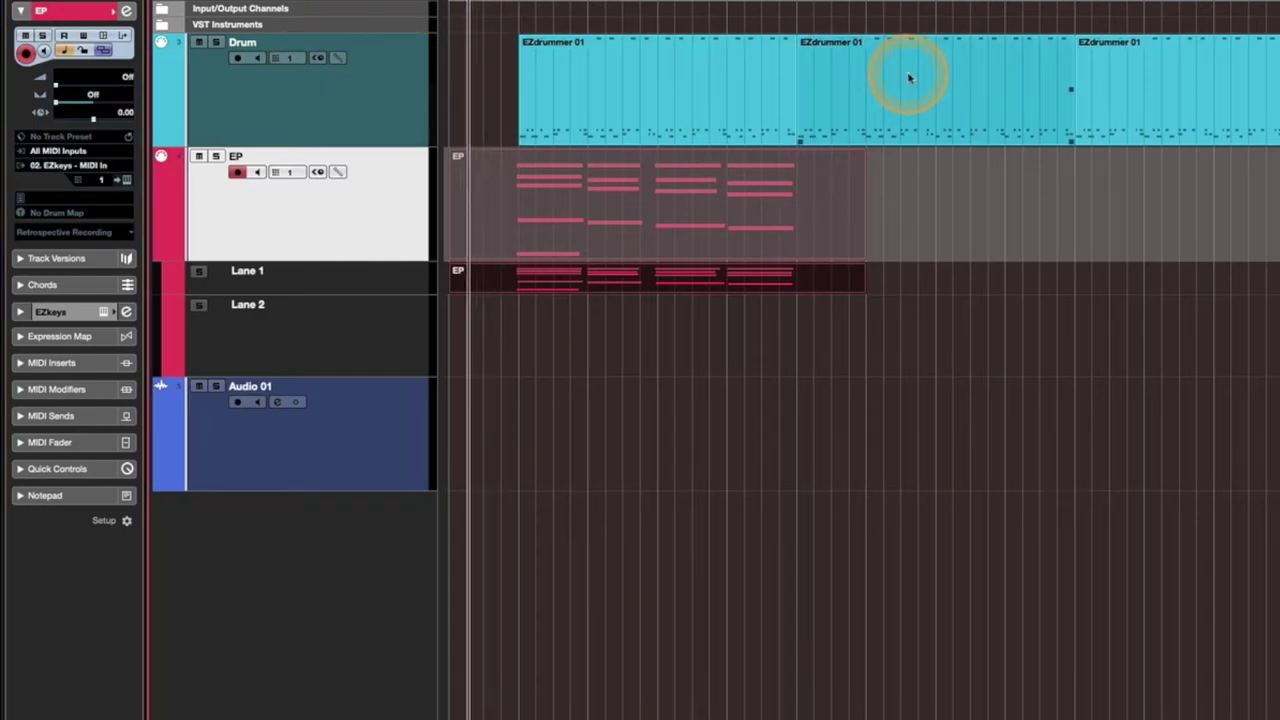
{"action": "key", "text": "KP_Multiply"}
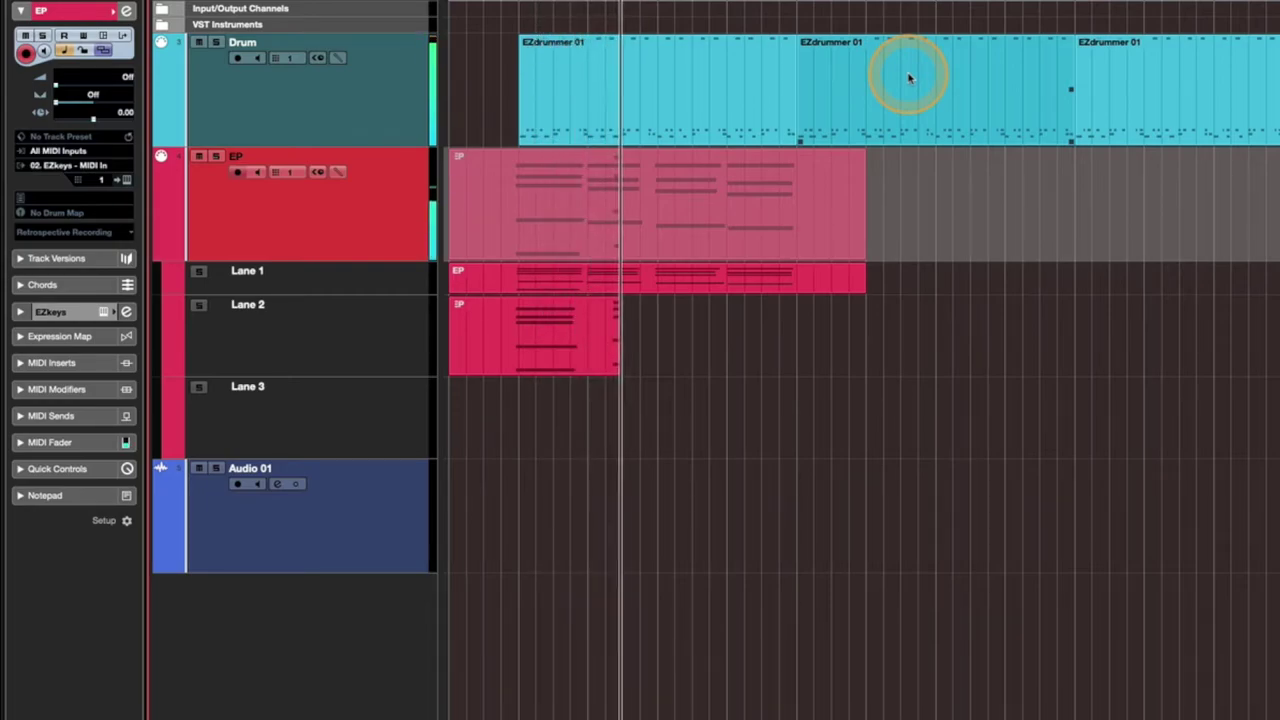
{"action": "key", "text": "space"}
Select the takes in Lane 1 and Lane 2 alternately to compare how they overlap on the EP track
{"action": "left_click", "coordinate": [1024, 325]}
{"action": "left_click", "coordinate": [623, 354]}
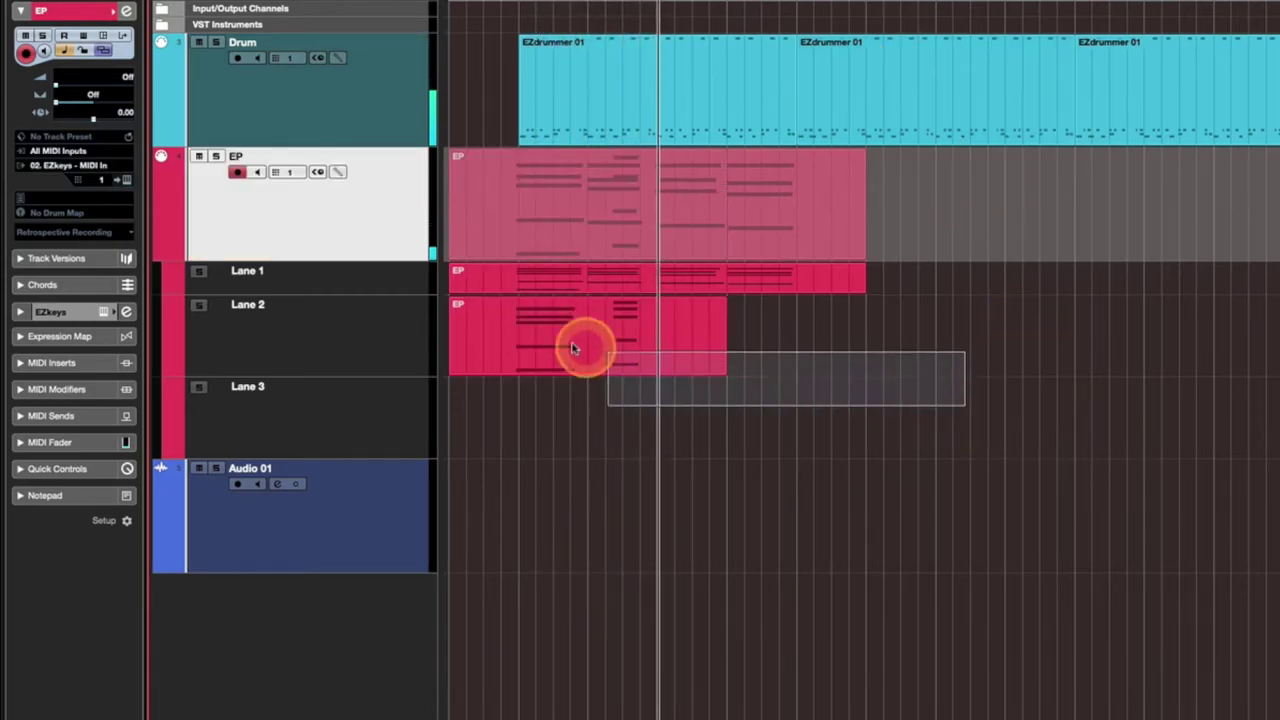
{"action": "left_click", "coordinate": [581, 286]}
{"action": "left_click", "coordinate": [600, 326]}
{"action": "left_click", "coordinate": [597, 280]}
{"action": "left_click", "coordinate": [603, 326]}
{"action": "left_click", "coordinate": [597, 286]}
{"action": "left_click", "coordinate": [605, 331]}
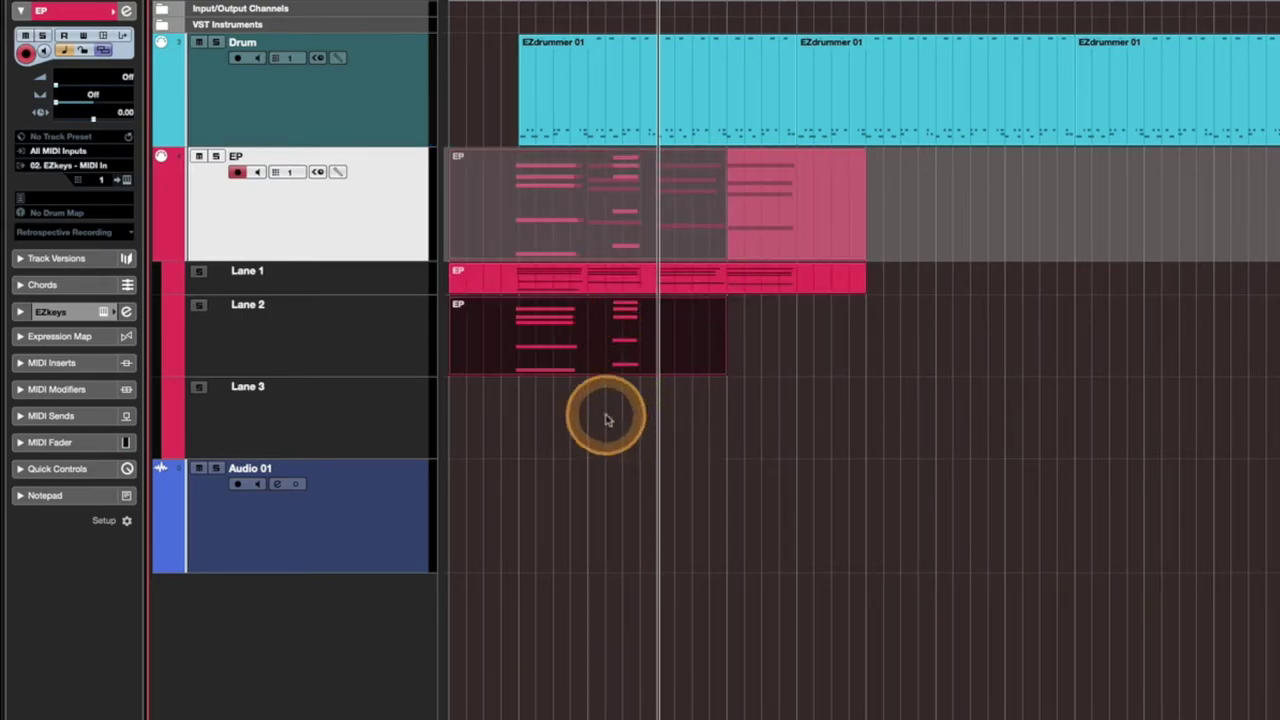
Move the Lane 2 take later on the timeline so that it starts about one beat after bar 1
{"action": "left_click_drag", "start_coordinate": [563, 357], "coordinate": [609, 346]}
{"action": "left_click", "coordinate": [780, 357]}
{"action": "left_click", "coordinate": [728, 314]}
{"action": "left_click", "coordinate": [857, 265]}
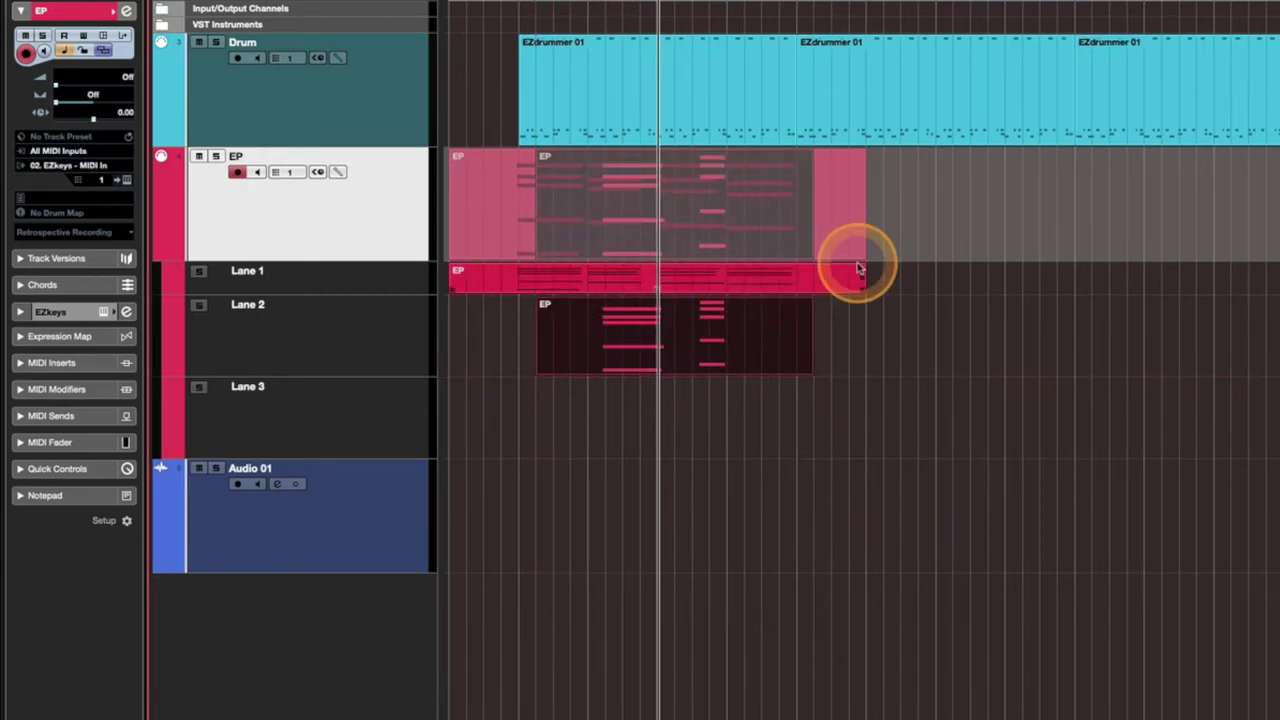
Record an EP take from bar 3 into Lane 3 and another from about bar 6 into Lane 1
{"action": "key", "text": "KP_Multiply"}
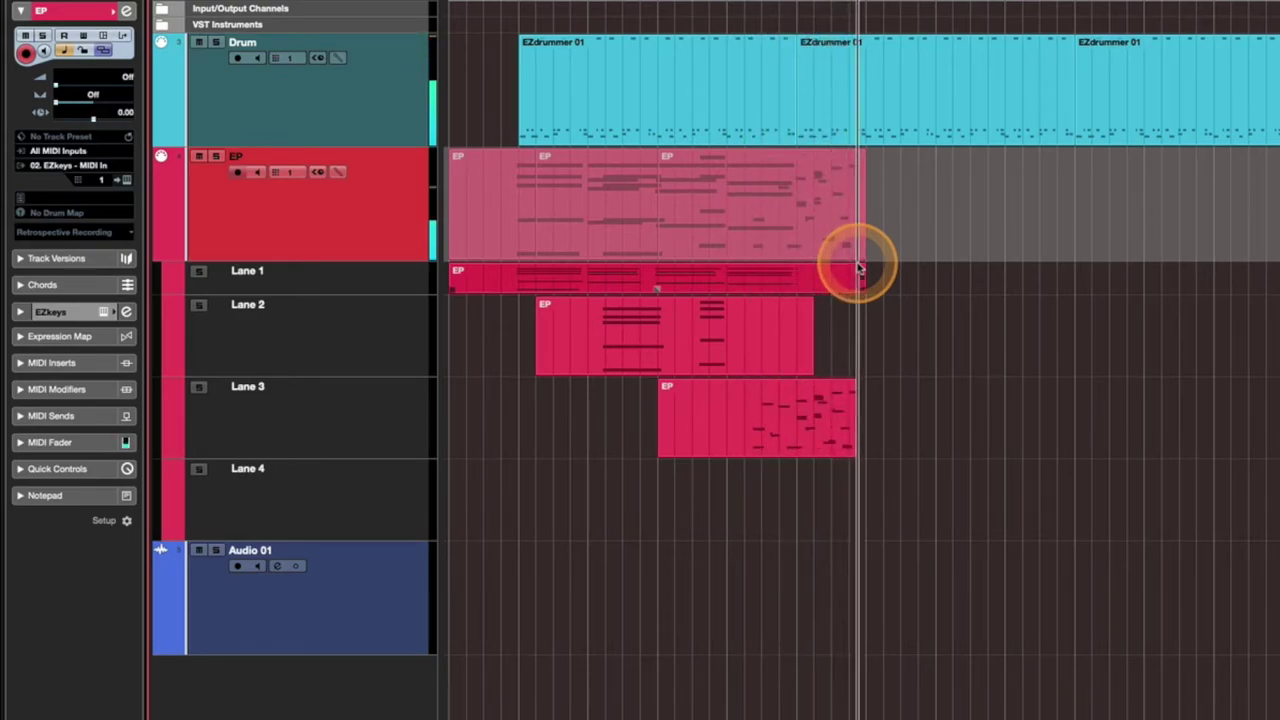
{"action": "key", "text": "space"}
{"action": "key", "text": "KP_Multiply"}
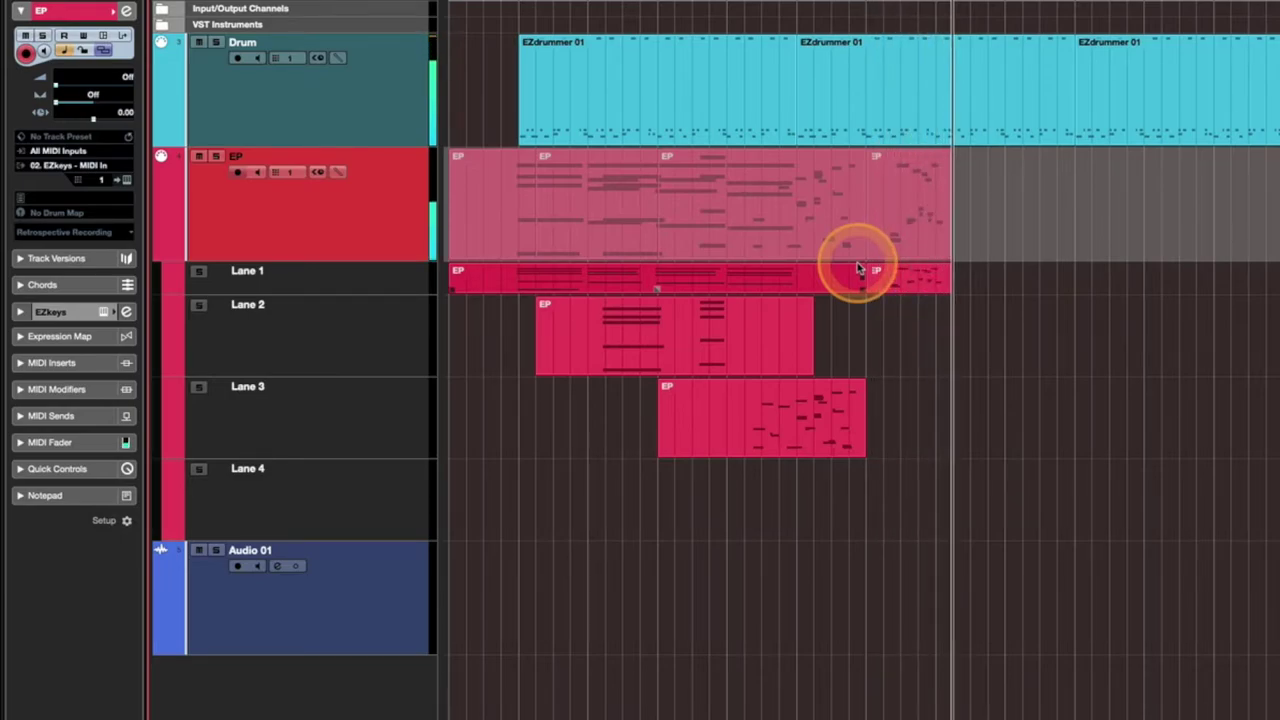
{"action": "key", "text": "space"}
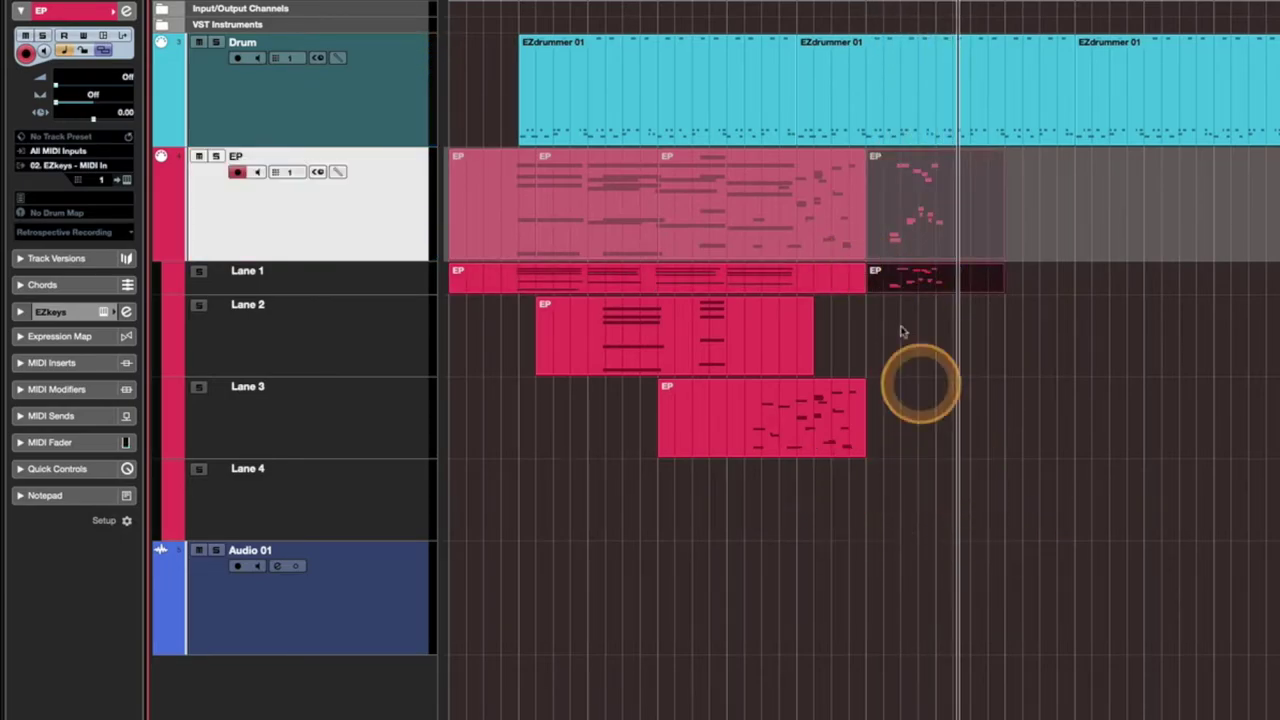
Select the takes in Lanes 1, 2 and 3 in turn to examine how the recordings are distributed
{"action": "left_click", "coordinate": [784, 400]}
{"action": "left_click", "coordinate": [772, 422]}
{"action": "left_click", "coordinate": [745, 350]}
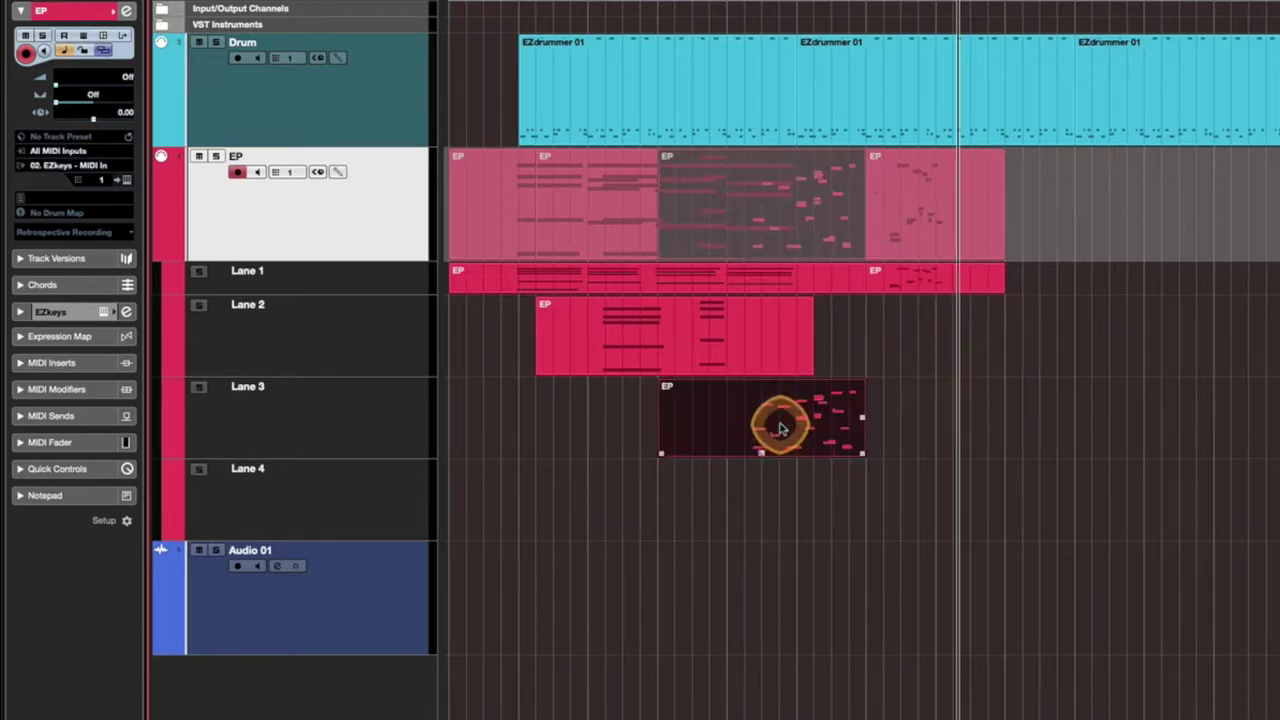
{"action": "left_click", "coordinate": [714, 290]}
{"action": "left_click", "coordinate": [733, 347]}
{"action": "left_click", "coordinate": [712, 302]}
{"action": "left_click", "coordinate": [716, 331]}
{"action": "left_click", "coordinate": [752, 428]}
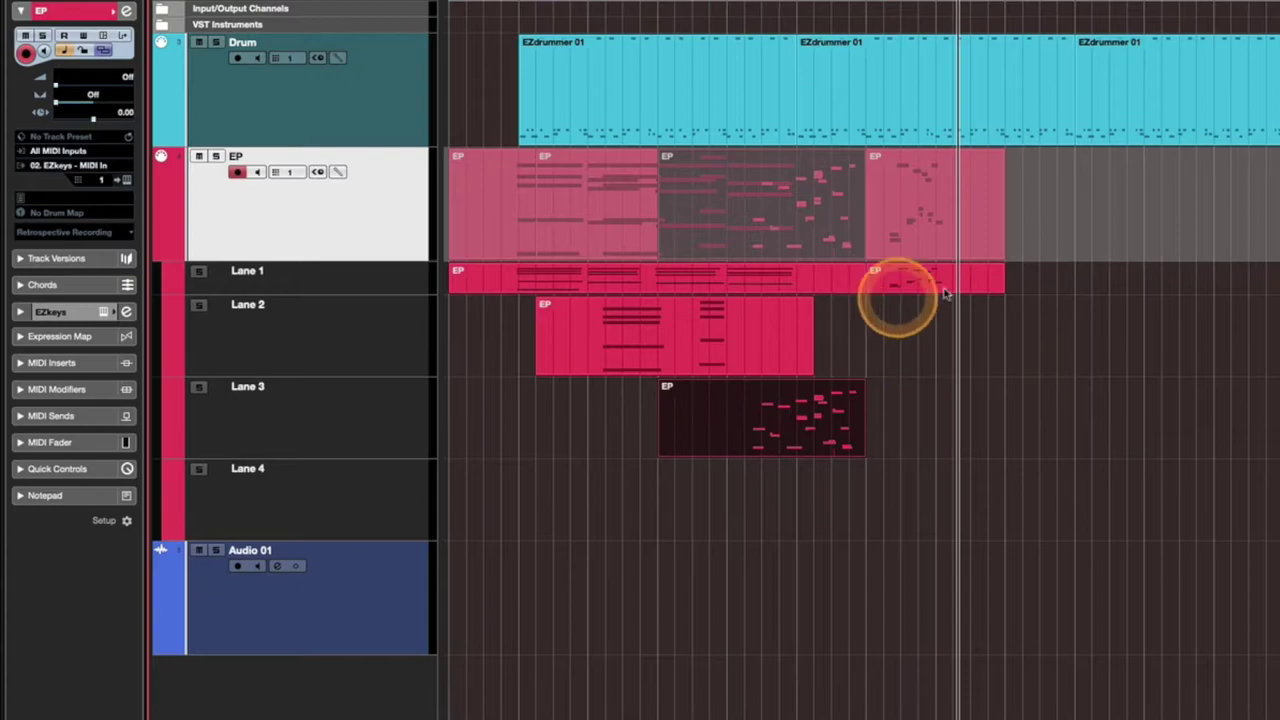
Rewind and record a take into Lane 2 that overlaps the Lane 1 take starting at bar 6
{"action": "left_click", "coordinate": [900, 280]}
{"action": "key", "text": "space"}
{"action": "key", "text": "space"}
{"action": "key", "text": "space"}
{"action": "key", "text": "KP_Subtract"}
{"action": "key", "text": "KP_Subtract"}
{"action": "key", "text": "KP_Multiply"}
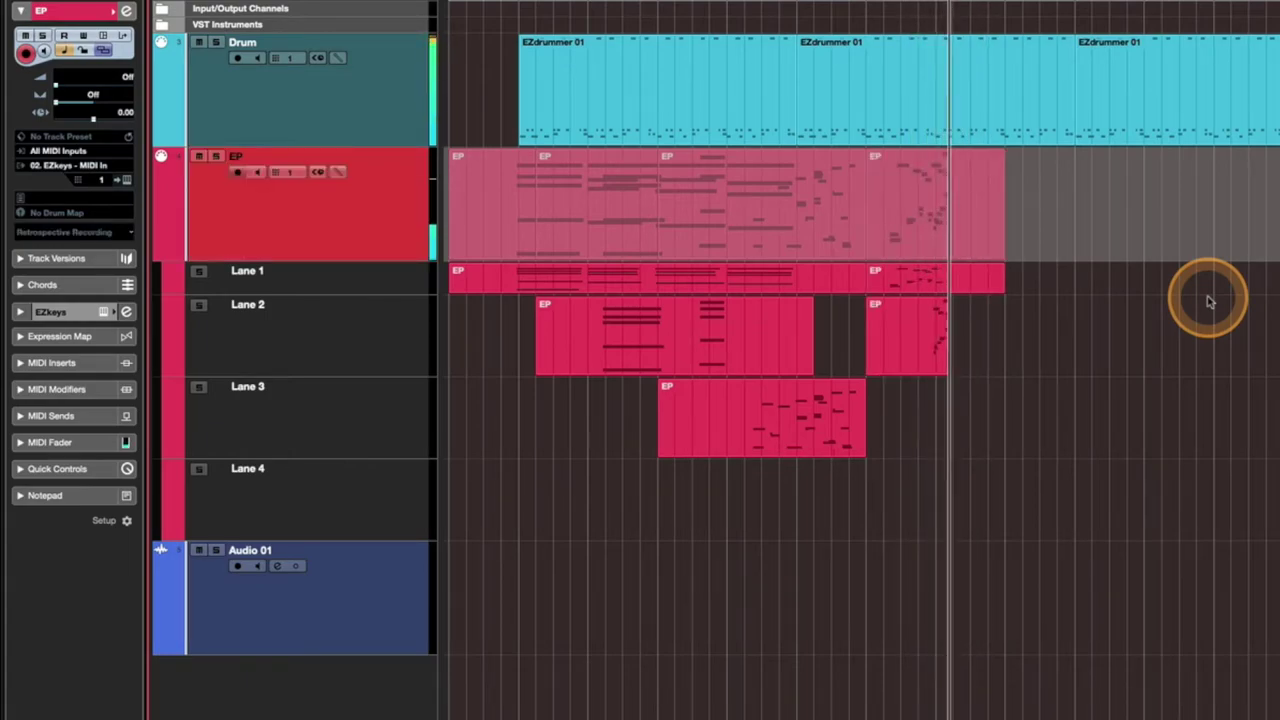
{"action": "key", "text": "space"}
Select all recorded EP takes across the lanes and select individual lanes, ending with Lane 4, to review them
{"action": "left_click_drag", "start_coordinate": [1114, 485], "coordinate": [403, 272]}
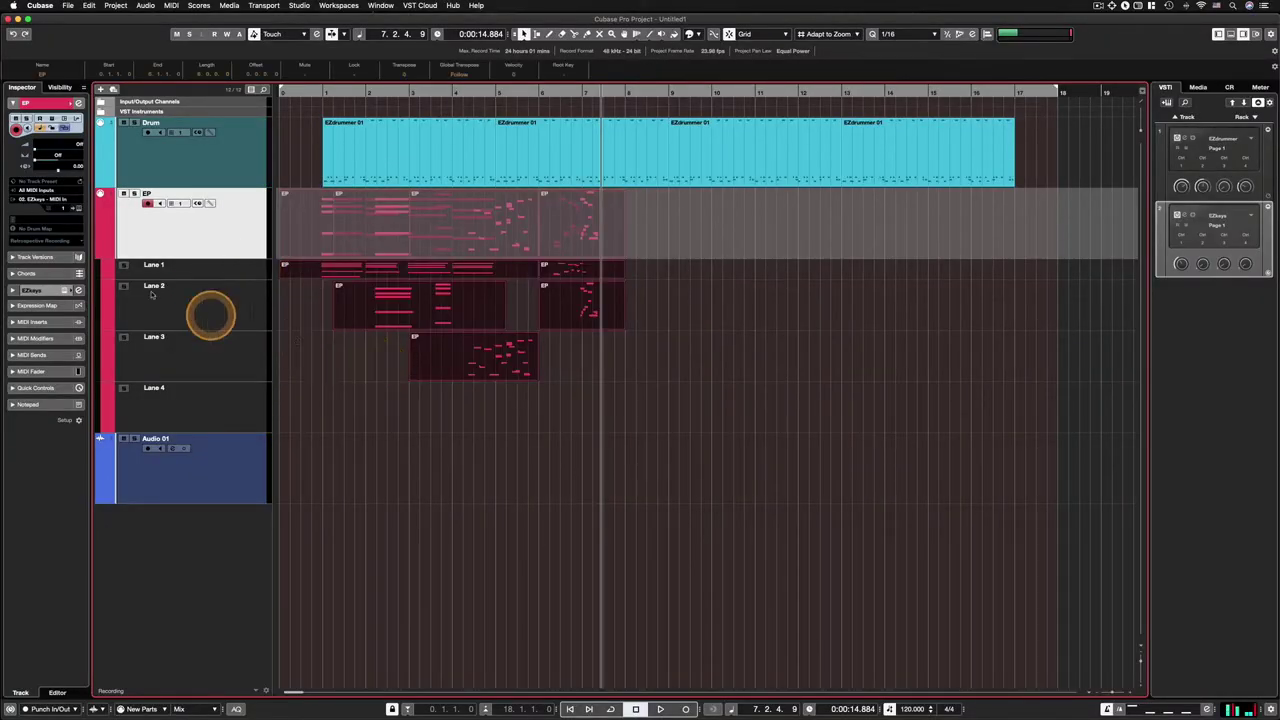
{"action": "left_click", "coordinate": [203, 280]}
{"action": "left_click", "coordinate": [212, 350]}
{"action": "left_click", "coordinate": [243, 405]}
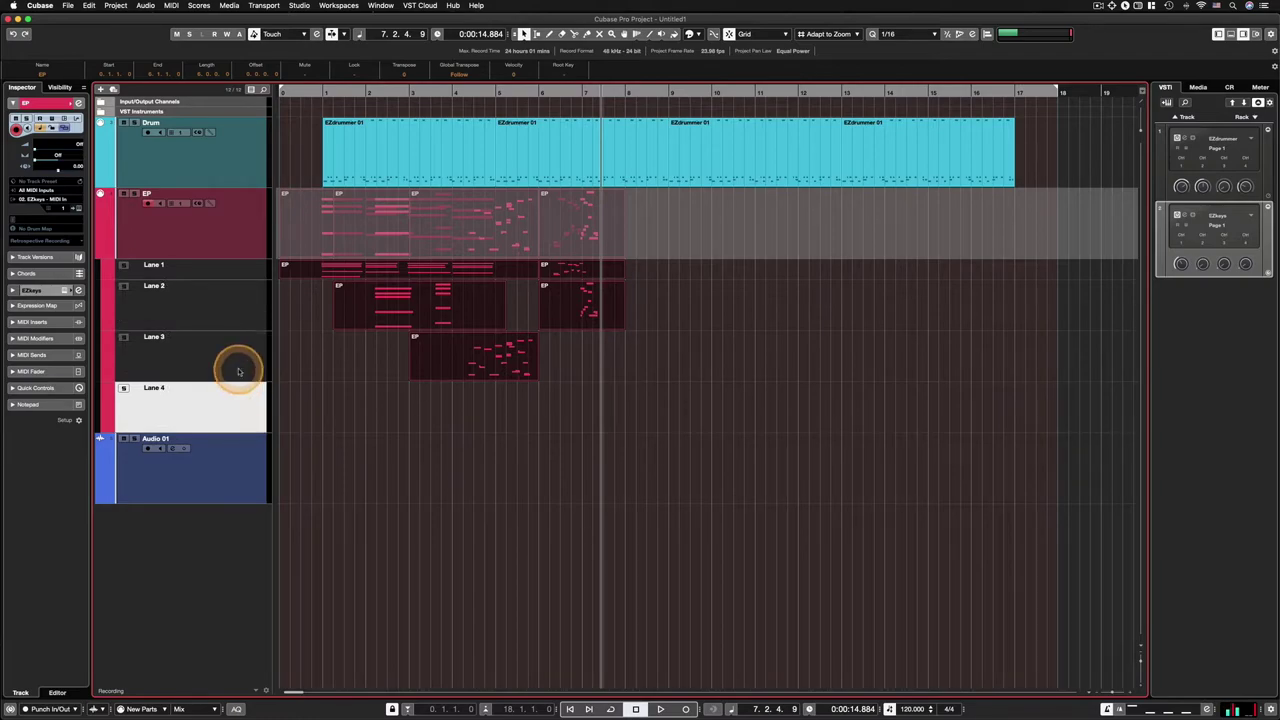
{"action": "left_click_drag", "start_coordinate": [762, 414], "coordinate": [228, 262]}
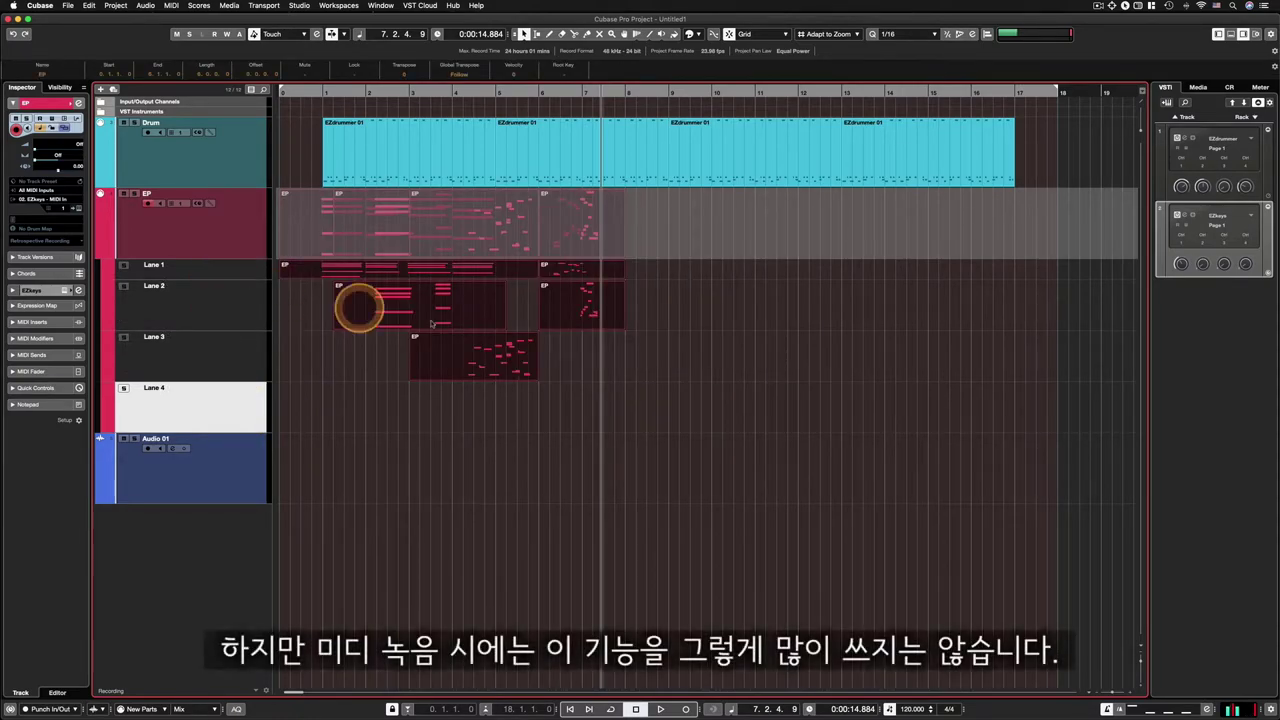
{"action": "left_click_drag", "start_coordinate": [714, 408], "coordinate": [257, 254]}
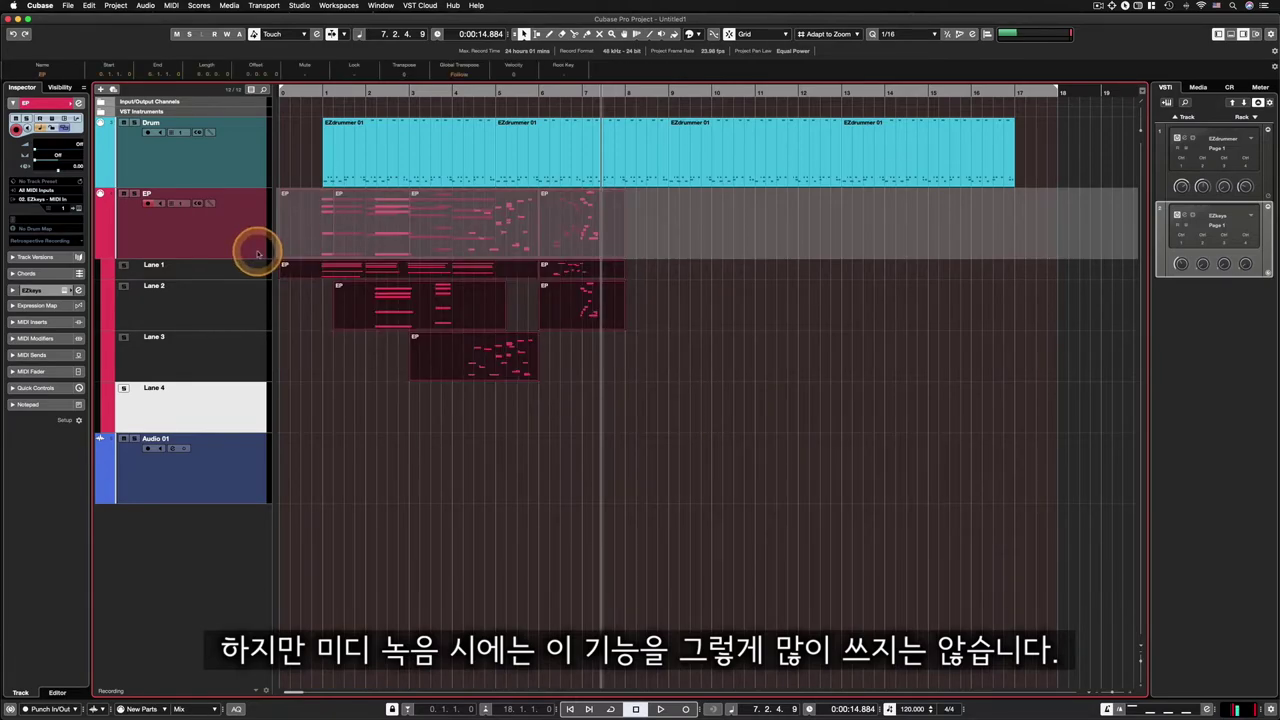
{"action": "left_click_drag", "start_coordinate": [615, 363], "coordinate": [291, 271]}
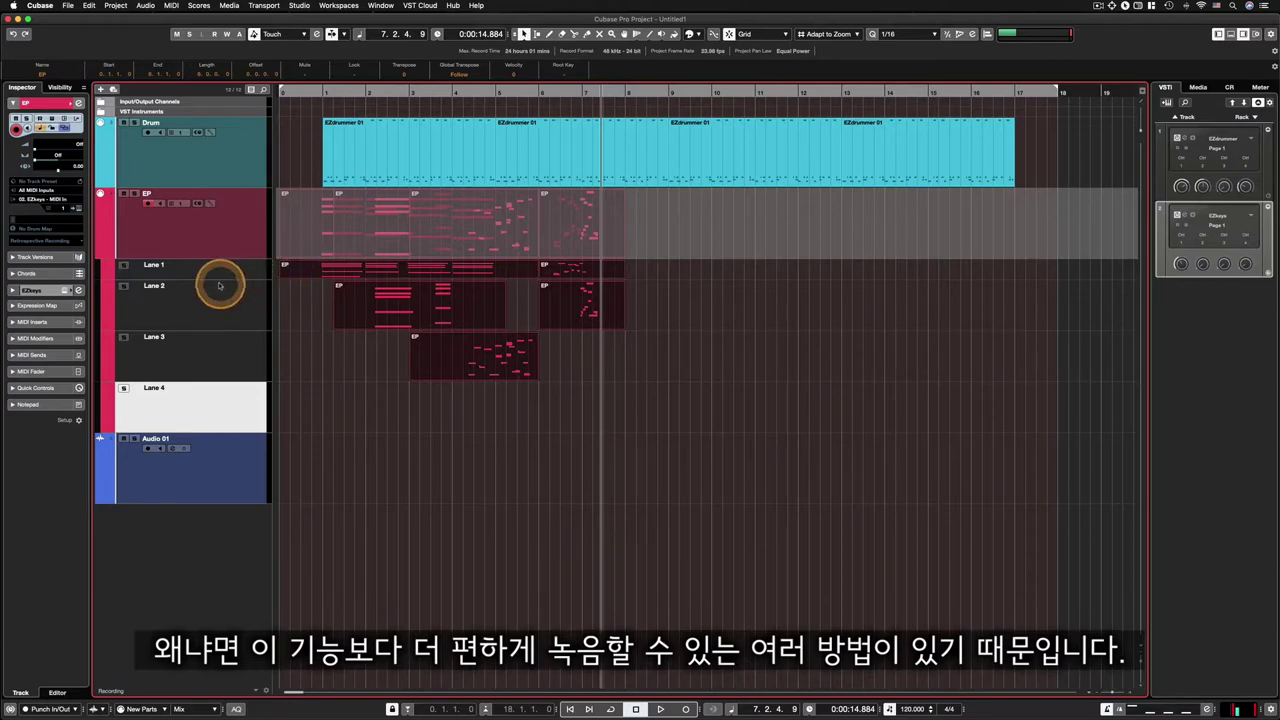
Reduce the heights of Lane 2 and Lane 3 on the EP track
{"action": "left_click", "coordinate": [242, 331]}
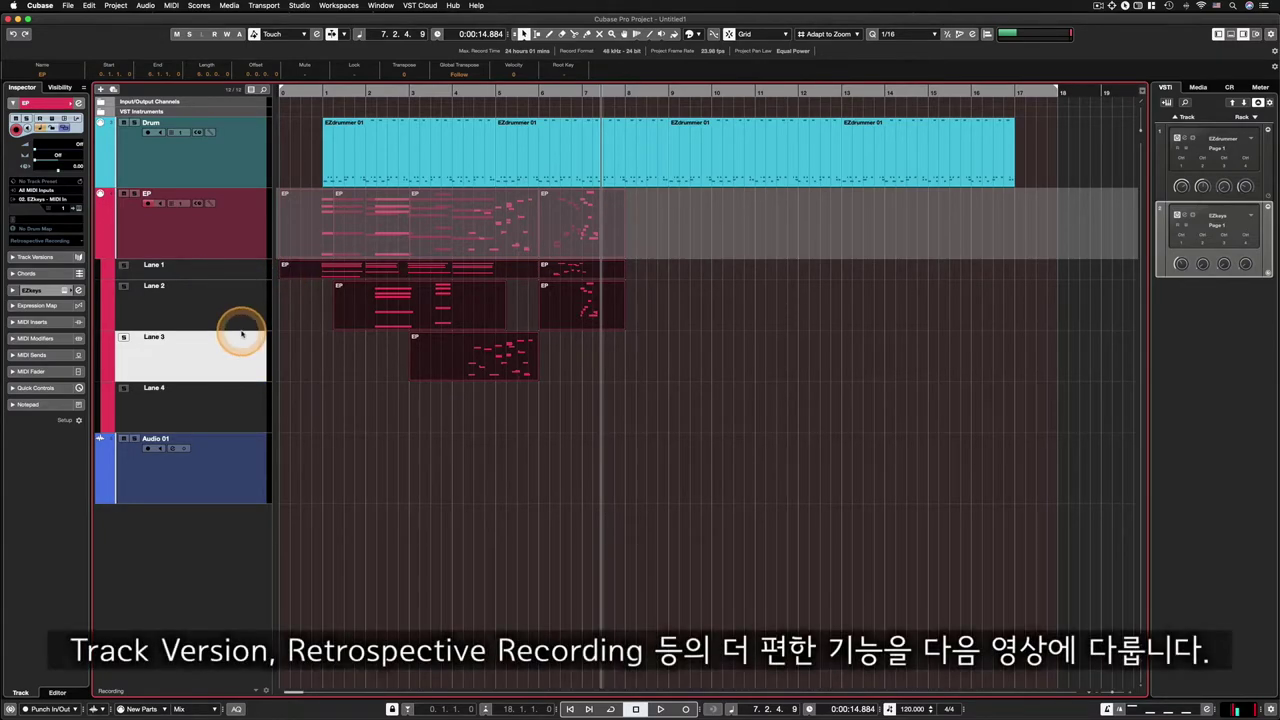
{"action": "left_click_drag", "start_coordinate": [242, 331], "coordinate": [244, 302]}
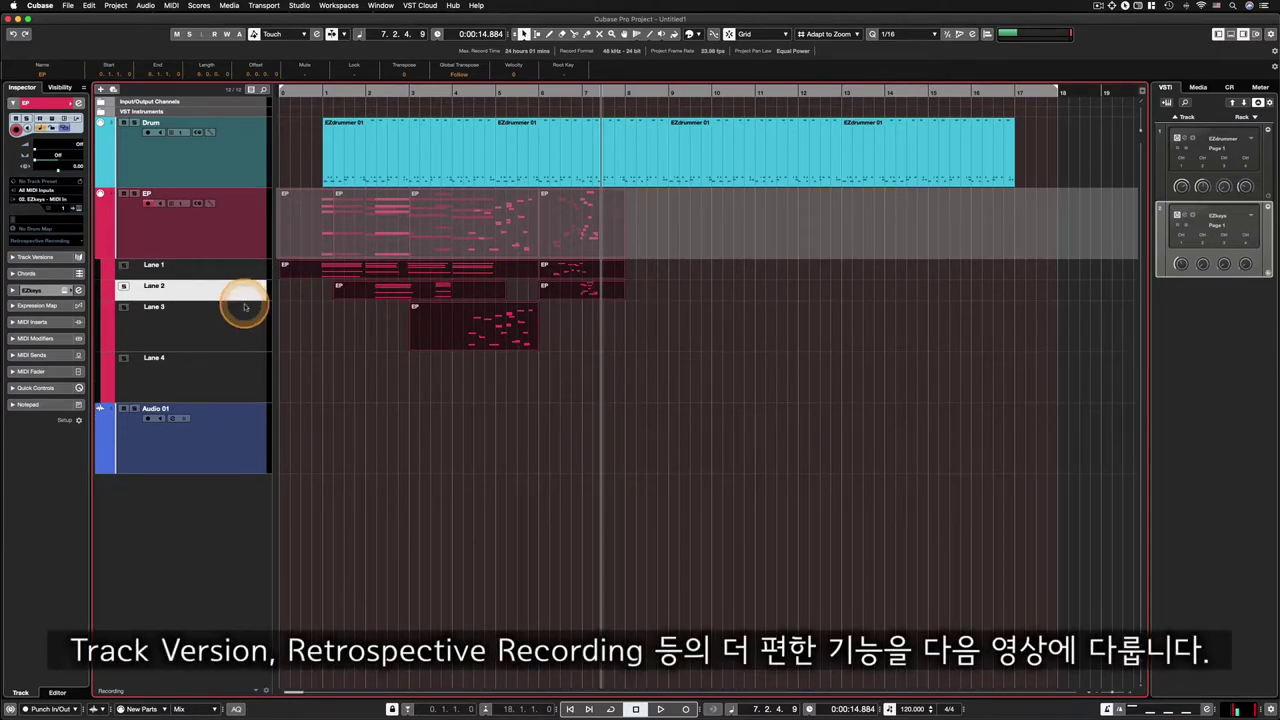
{"action": "left_click_drag", "start_coordinate": [240, 349], "coordinate": [238, 330]}
Open the first Lane 1 take in the Key Editor to view its notes, and close the editor
{"action": "left_click_drag", "start_coordinate": [749, 351], "coordinate": [250, 258]}
{"action": "left_click", "coordinate": [508, 336]}
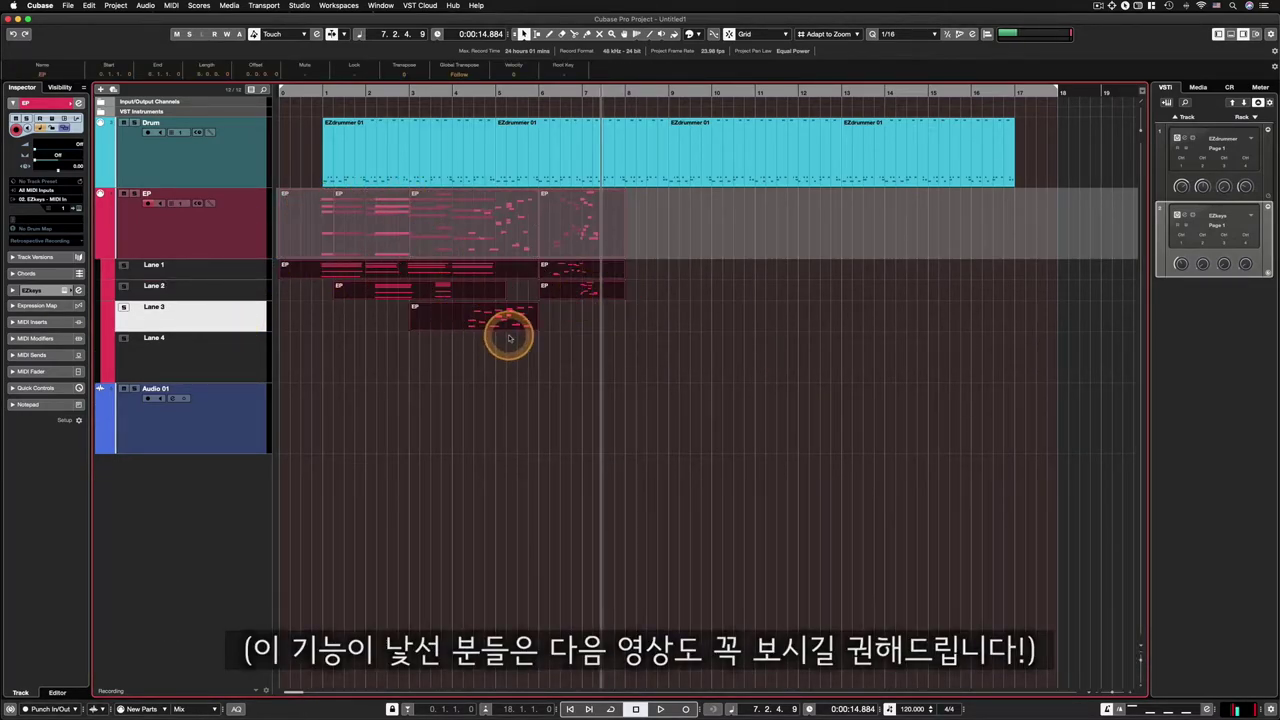
{"action": "left_click_drag", "start_coordinate": [690, 373], "coordinate": [234, 257]}
{"action": "left_click", "coordinate": [357, 363]}
{"action": "left_click", "coordinate": [386, 278]}
{"action": "double_click", "coordinate": [386, 278]}
{"action": "left_click", "coordinate": [420, 414]}
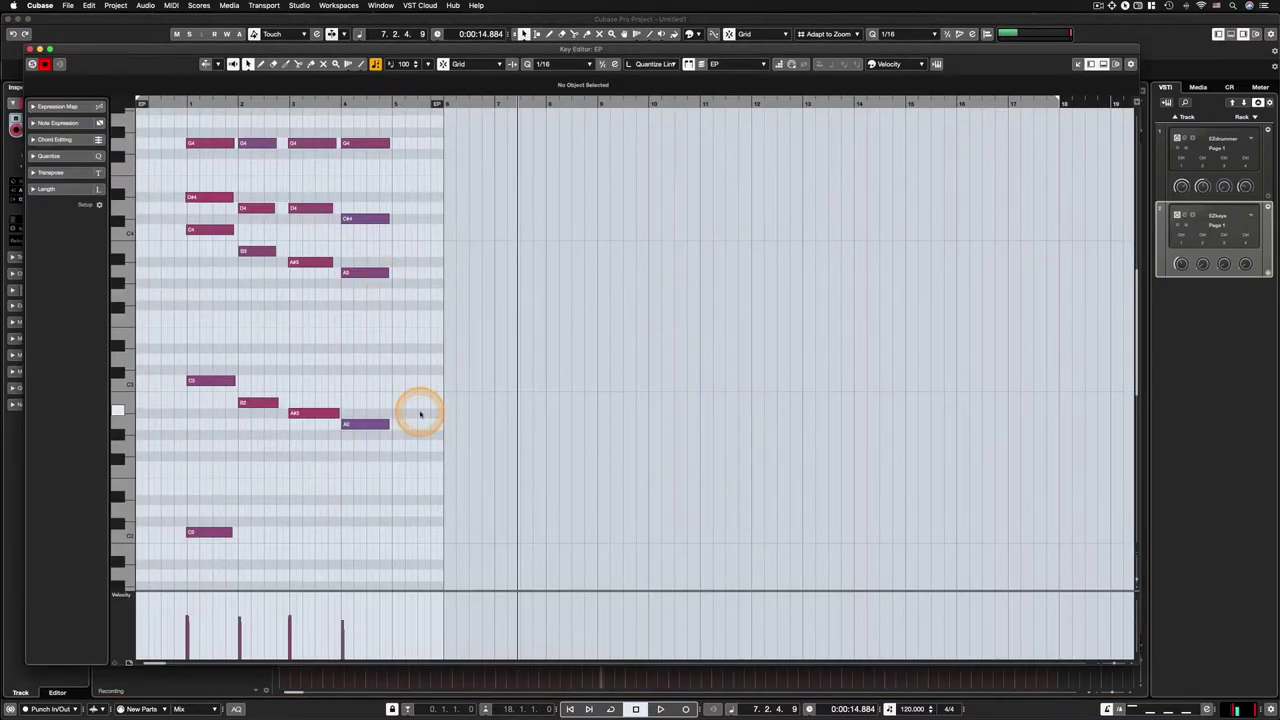
{"action": "left_click", "coordinate": [32, 48]}
Select all recorded takes in the EP lanes and delete them
{"action": "left_click", "coordinate": [574, 257]}
{"action": "left_click_drag", "start_coordinate": [766, 386], "coordinate": [256, 233]}
{"action": "key", "text": "Delete"}
Select the Audio 01 track
{"action": "left_click", "coordinate": [130, 251]}
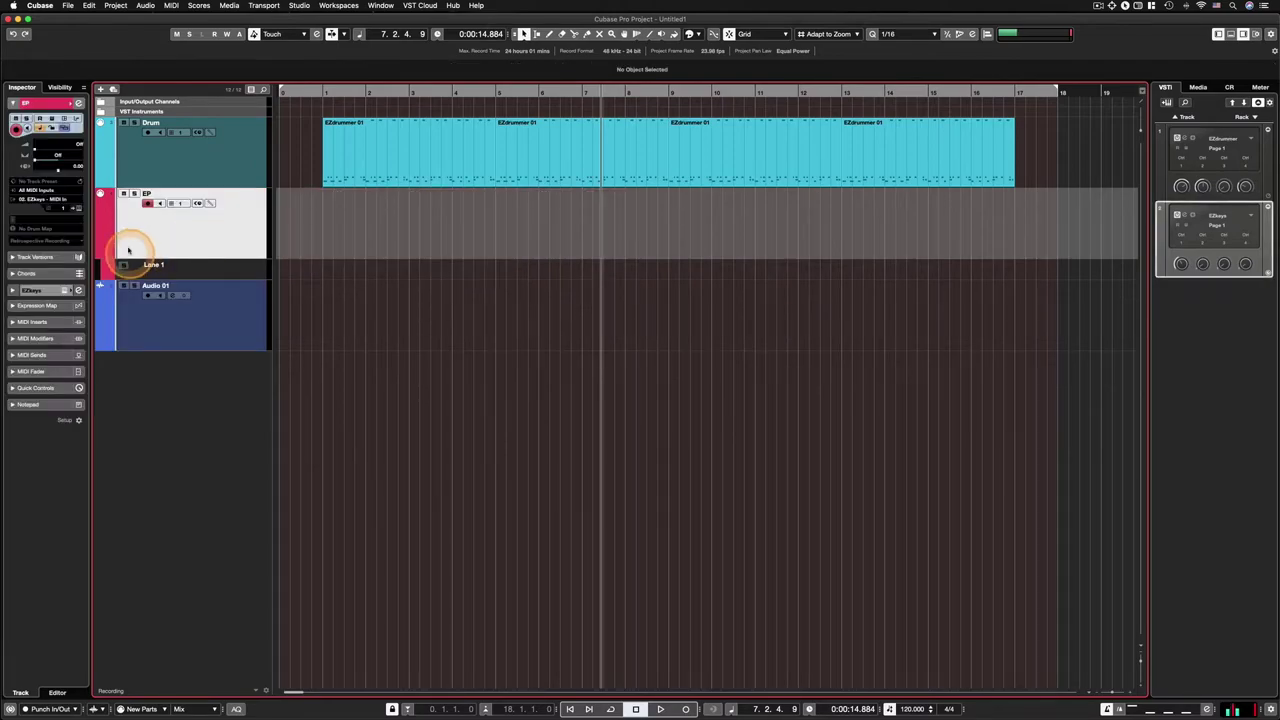
{"action": "left_click", "coordinate": [99, 254]}
{"action": "left_click", "coordinate": [99, 254]}
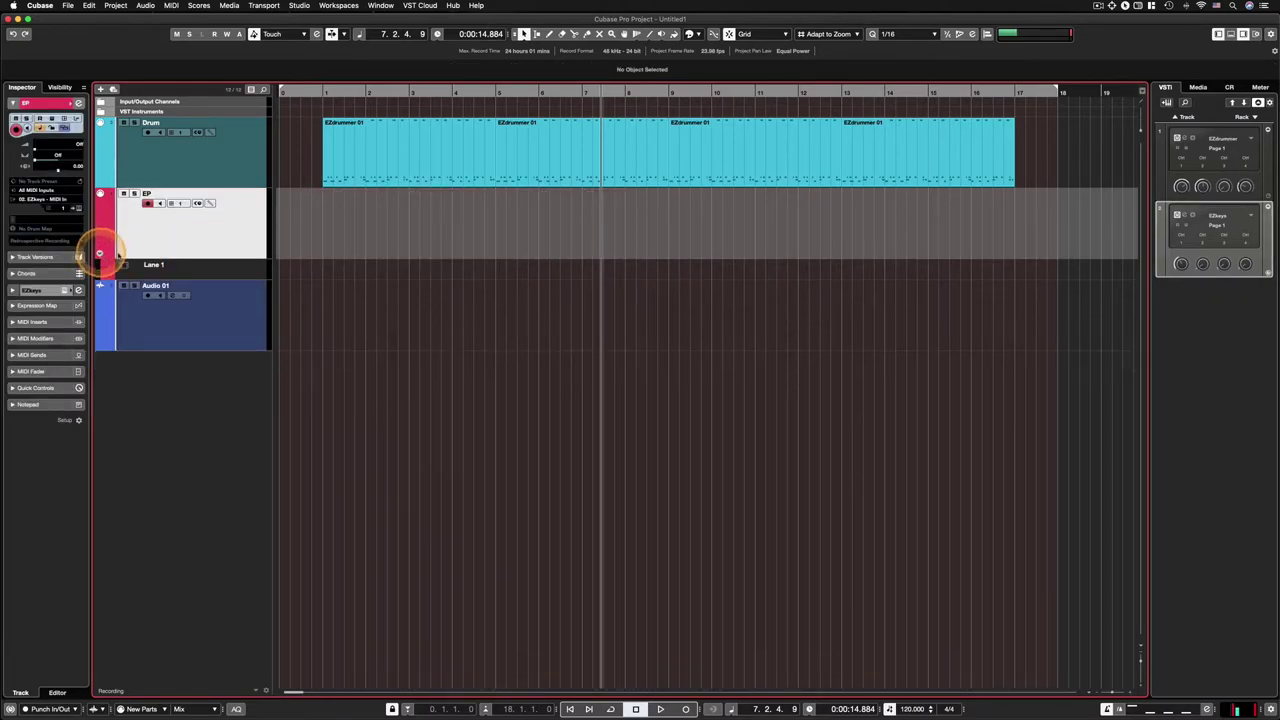
{"action": "left_click", "coordinate": [212, 326]}
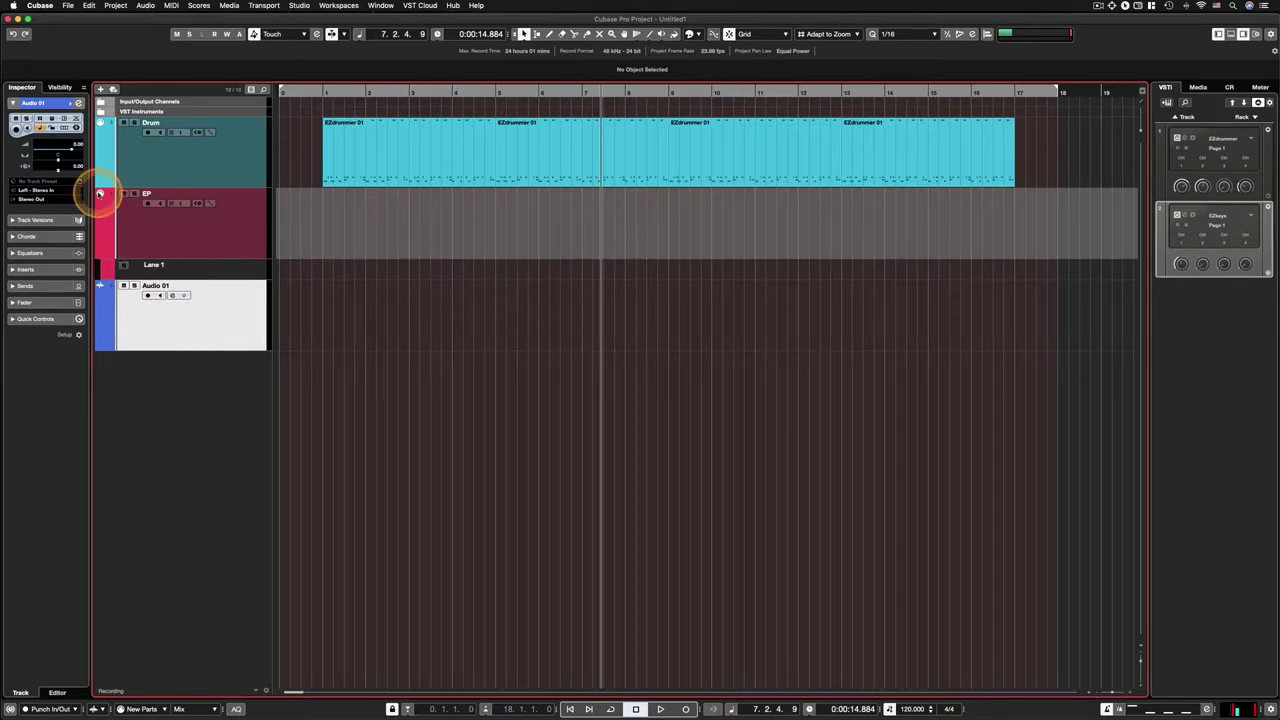
Hide the lanes of the EP track and select the Audio 01 track
{"action": "left_click", "coordinate": [99, 254]}
{"action": "left_click", "coordinate": [99, 254]}
{"action": "left_click", "coordinate": [147, 237]}
{"action": "left_click", "coordinate": [221, 306]}
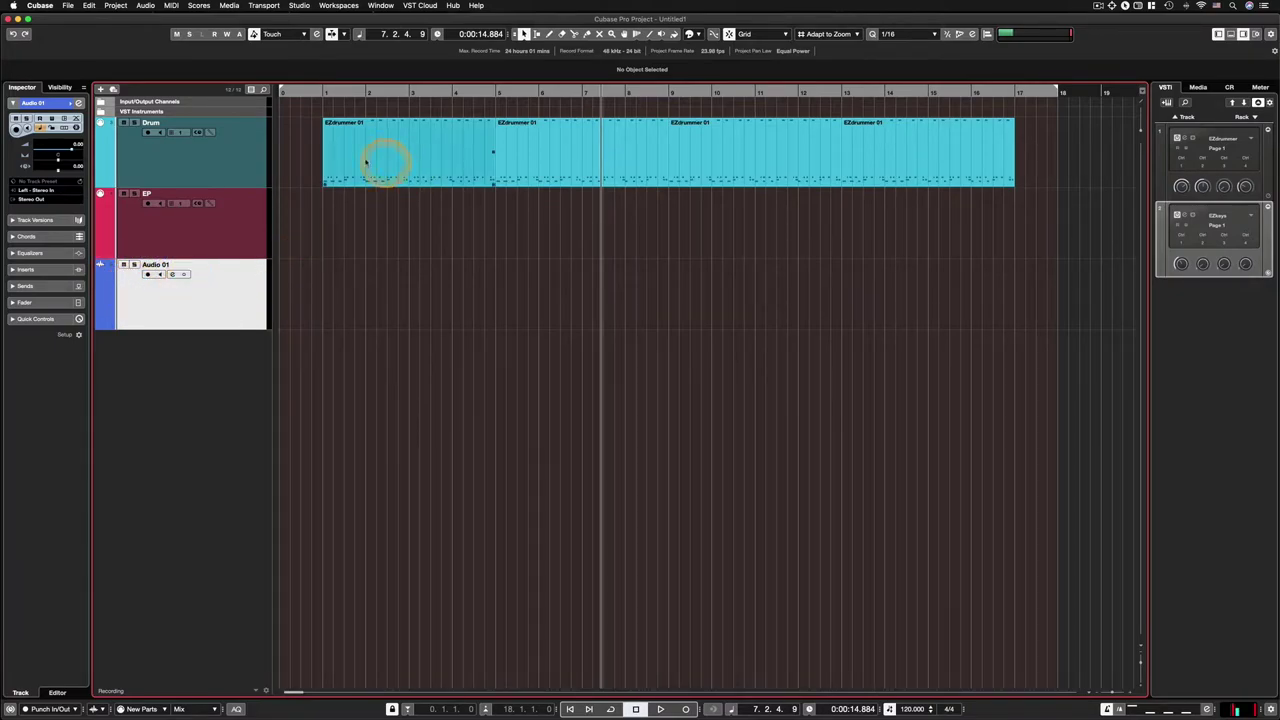
Record-enable the Audio 01 track and record a take from bar 1 to about bar 3
{"action": "left_click", "coordinate": [323, 93]}
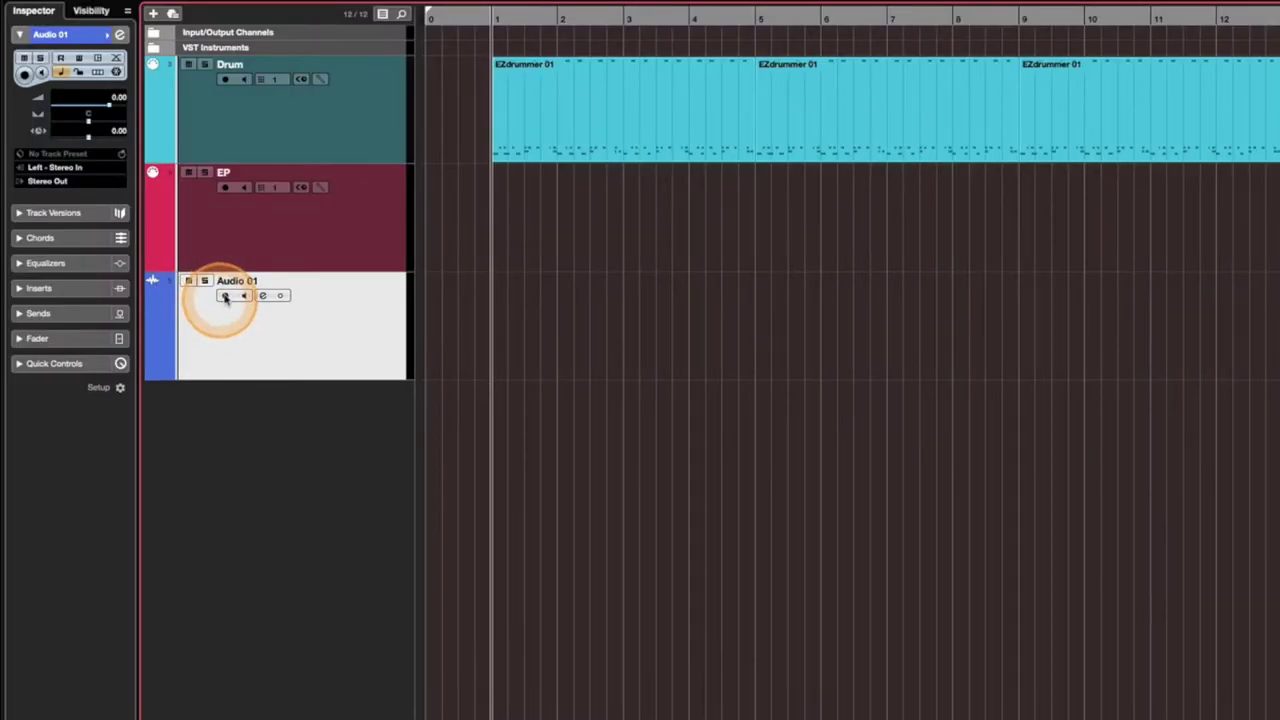
{"action": "left_click", "coordinate": [147, 274]}
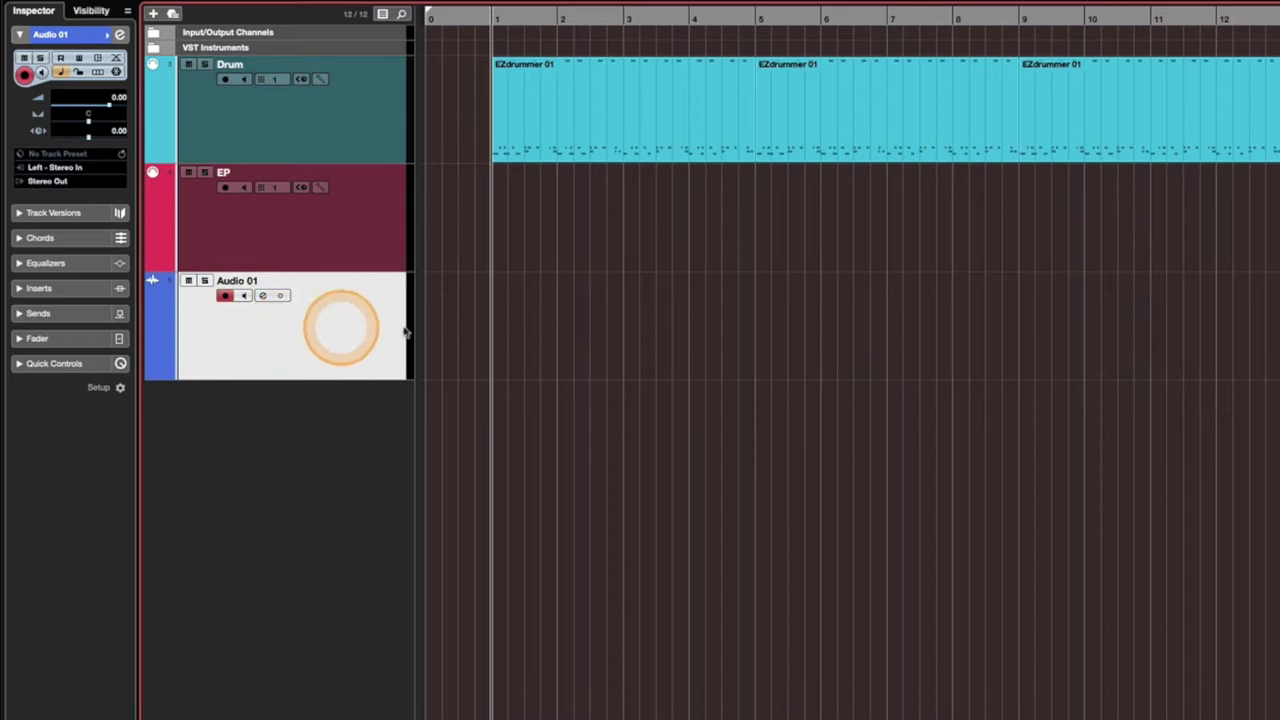
{"action": "left_click", "coordinate": [476, 329]}
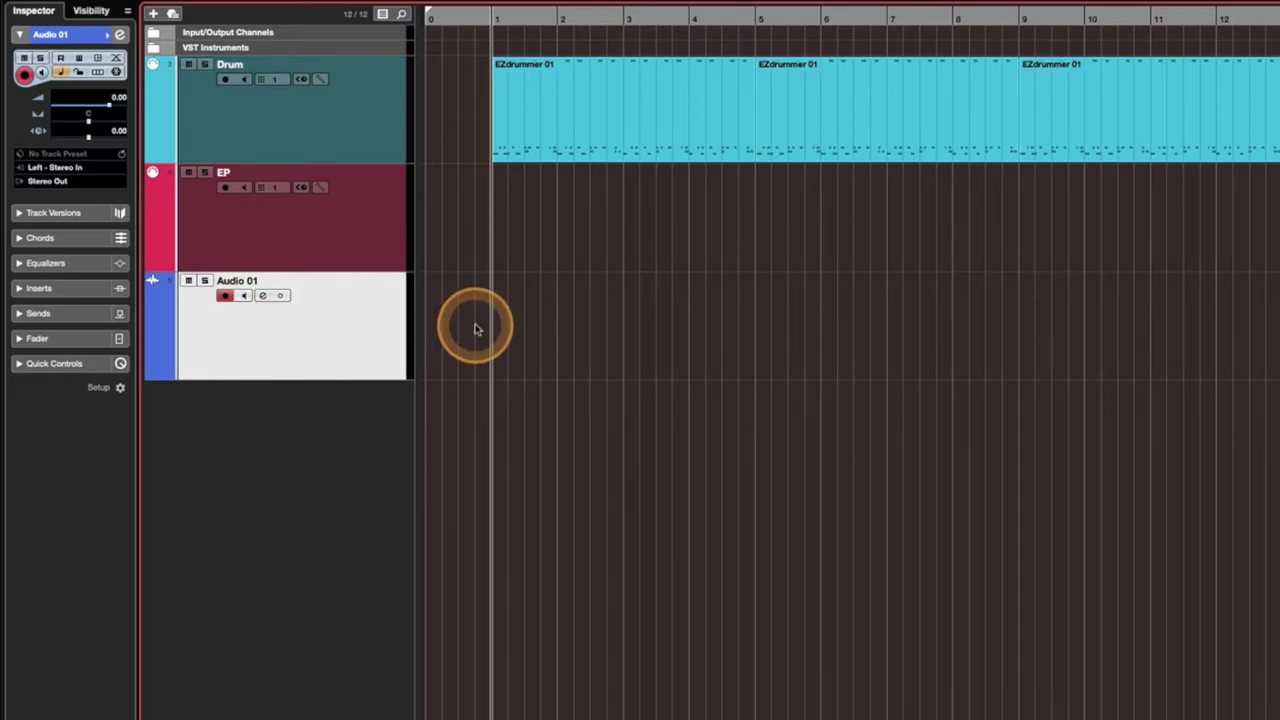
{"action": "key", "text": "KP_Multiply"}
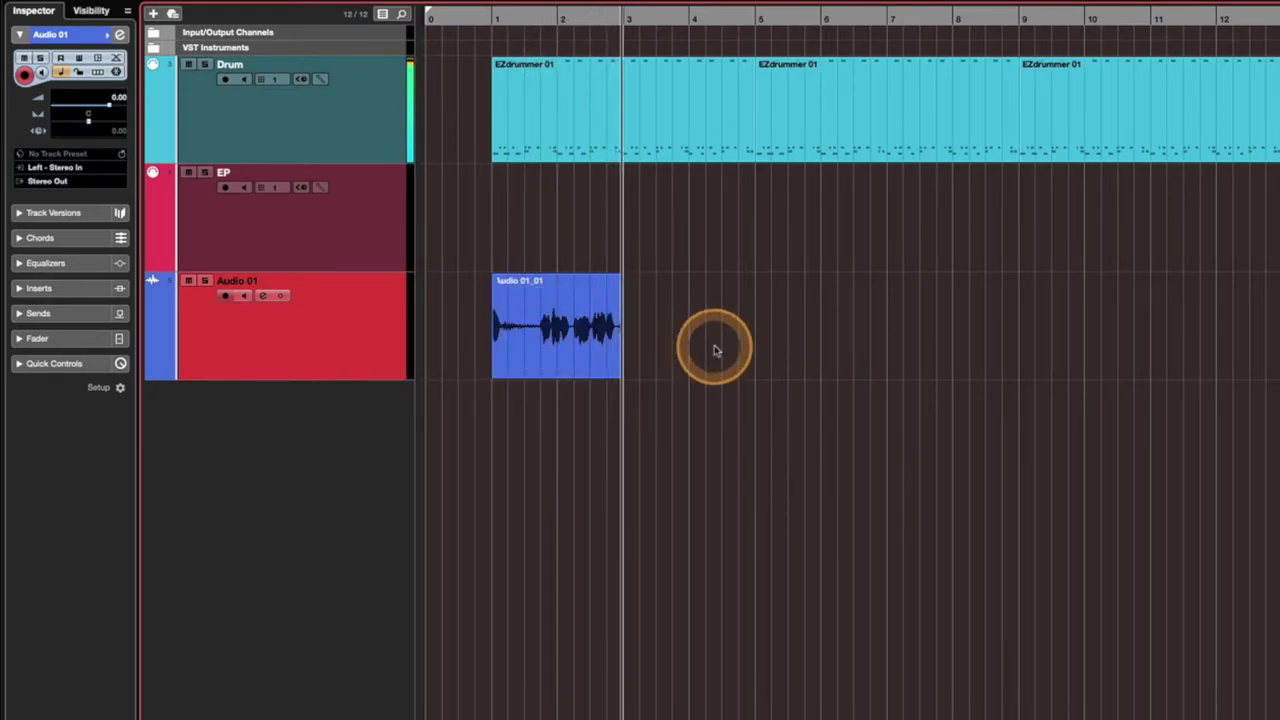
{"action": "key", "text": "space"}
Record a second take over the start of the first one on Audio 01, and undo that recording
{"action": "key", "text": "KP_Subtract"}
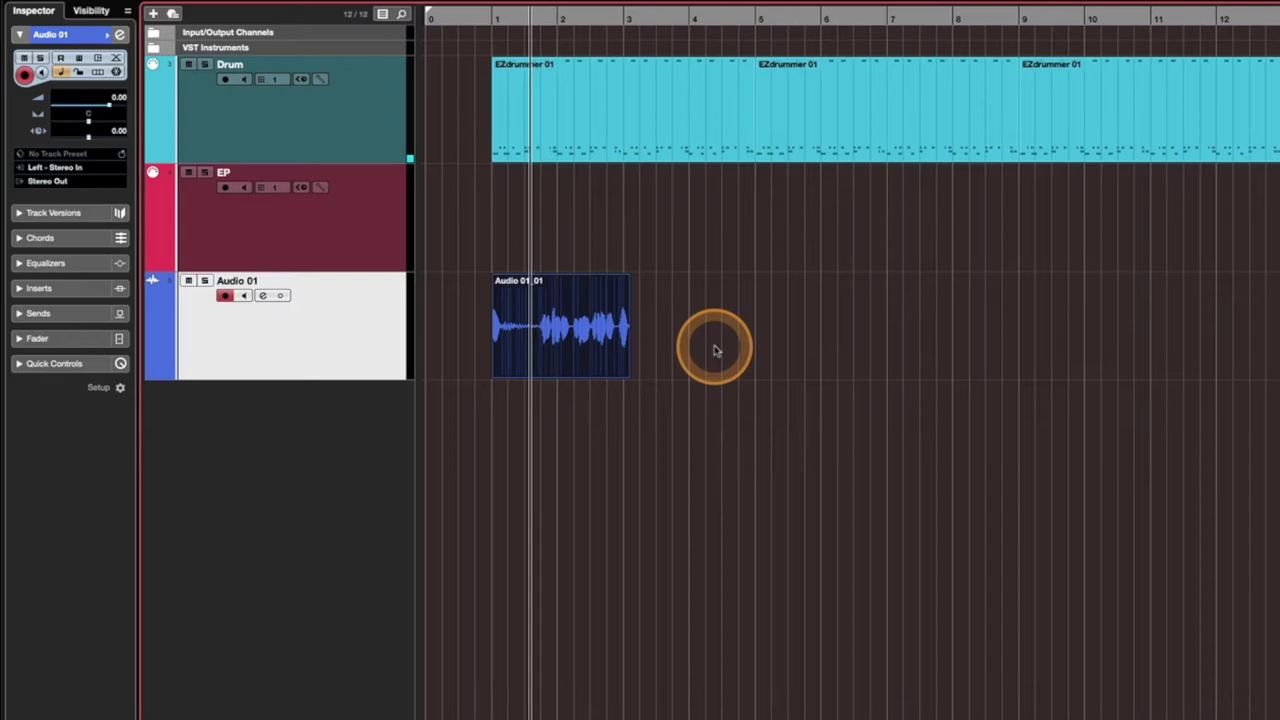
{"action": "key", "text": "KP_Multiply"}
{"action": "scroll", "coordinate": [714, 348], "scroll_direction": "right", "scroll_amount": 5}
{"action": "scroll", "coordinate": [714, 350], "scroll_direction": "right", "scroll_amount": 6}
{"action": "scroll", "coordinate": [714, 350], "scroll_direction": "left", "scroll_amount": 10}
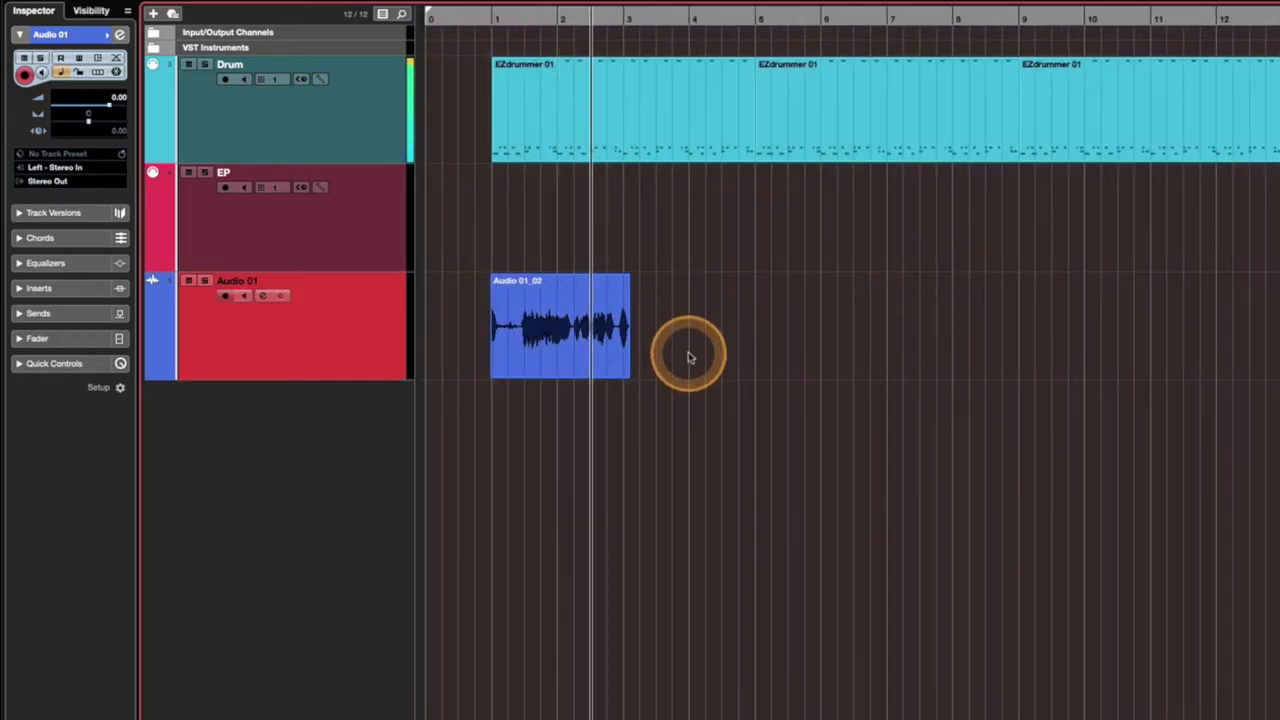
{"action": "key", "text": "space"}
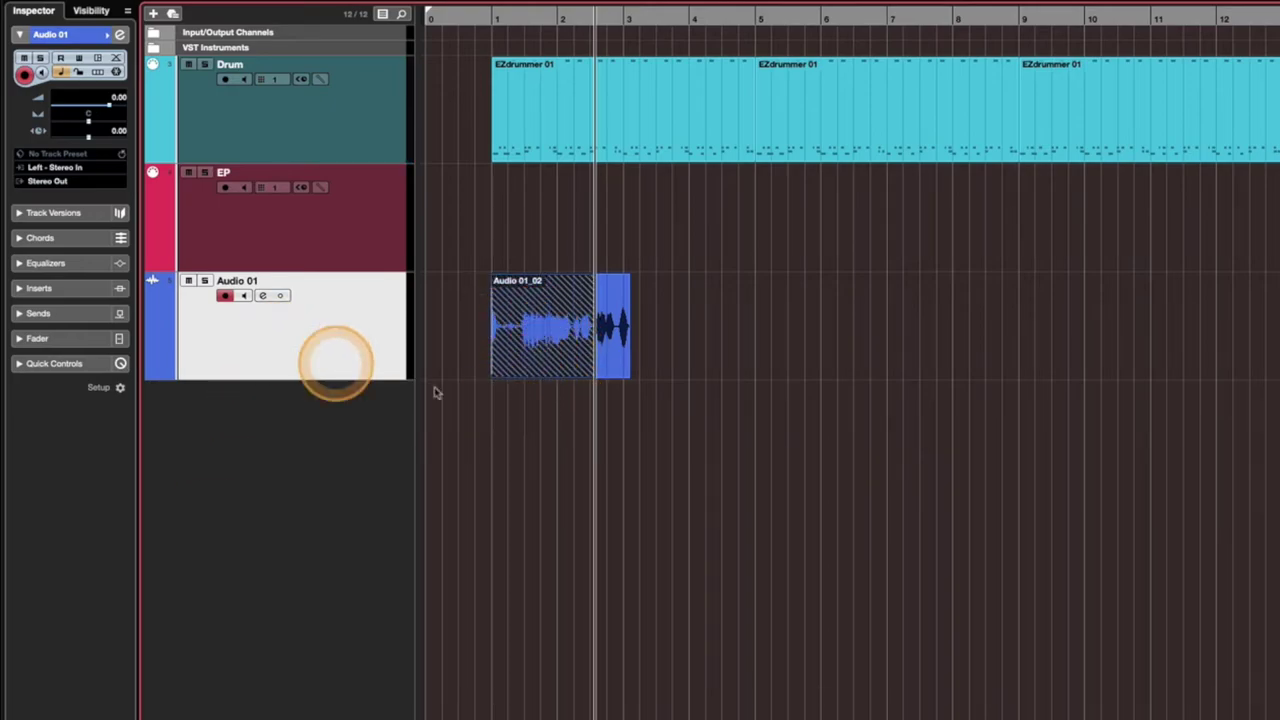
{"action": "key", "text": "super+z"}
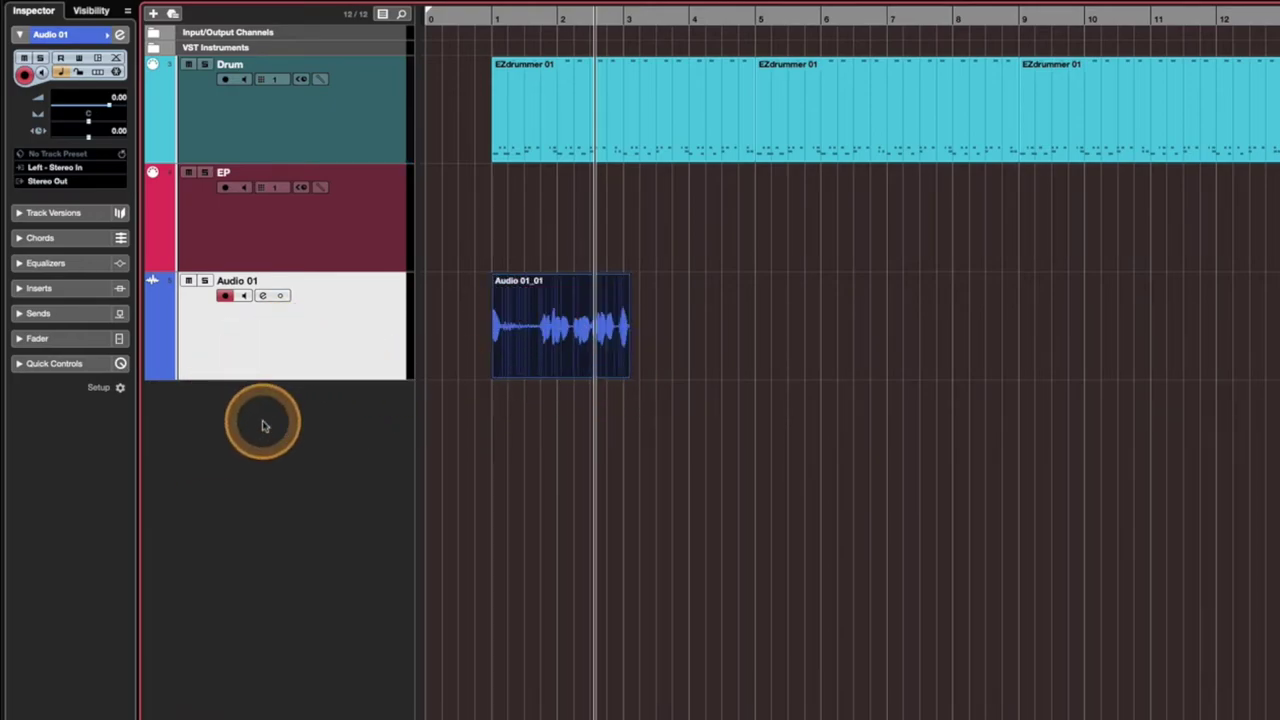
Duplicate the Audio 01 track twice
{"action": "right_click", "coordinate": [254, 341]}
{"action": "left_click", "coordinate": [305, 372]}
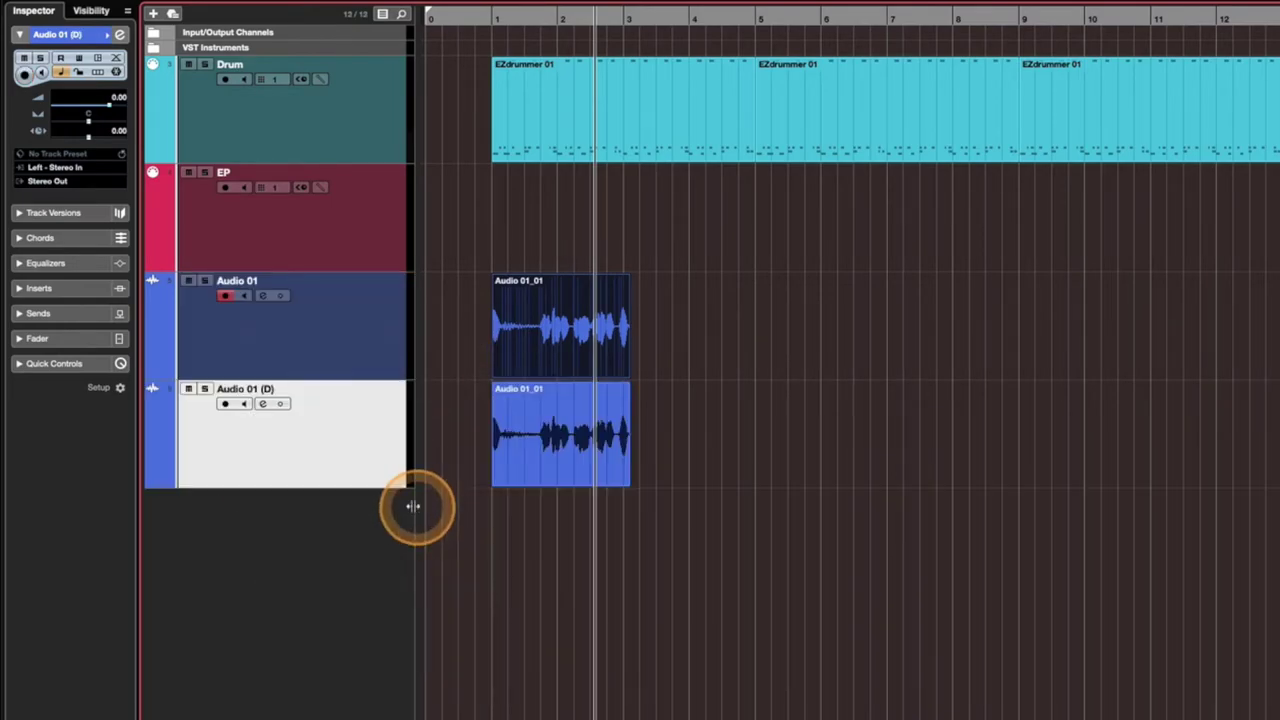
{"action": "right_click", "coordinate": [294, 454]}
{"action": "left_click", "coordinate": [336, 500]}
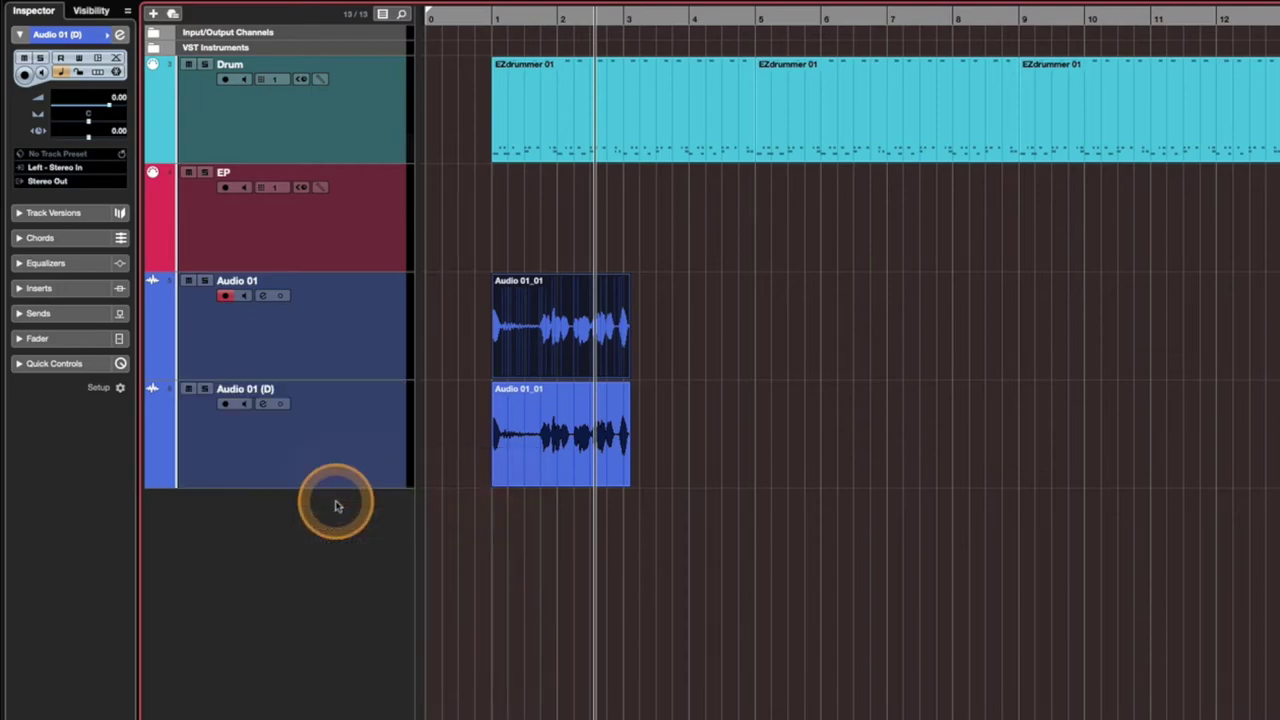
Delete the copied audio clips from both duplicate tracks
{"action": "left_click", "coordinate": [571, 357]}
{"action": "left_click", "coordinate": [560, 394]}
{"action": "left_click_drag", "start_coordinate": [800, 612], "coordinate": [566, 457]}
{"action": "key", "text": "Delete"}
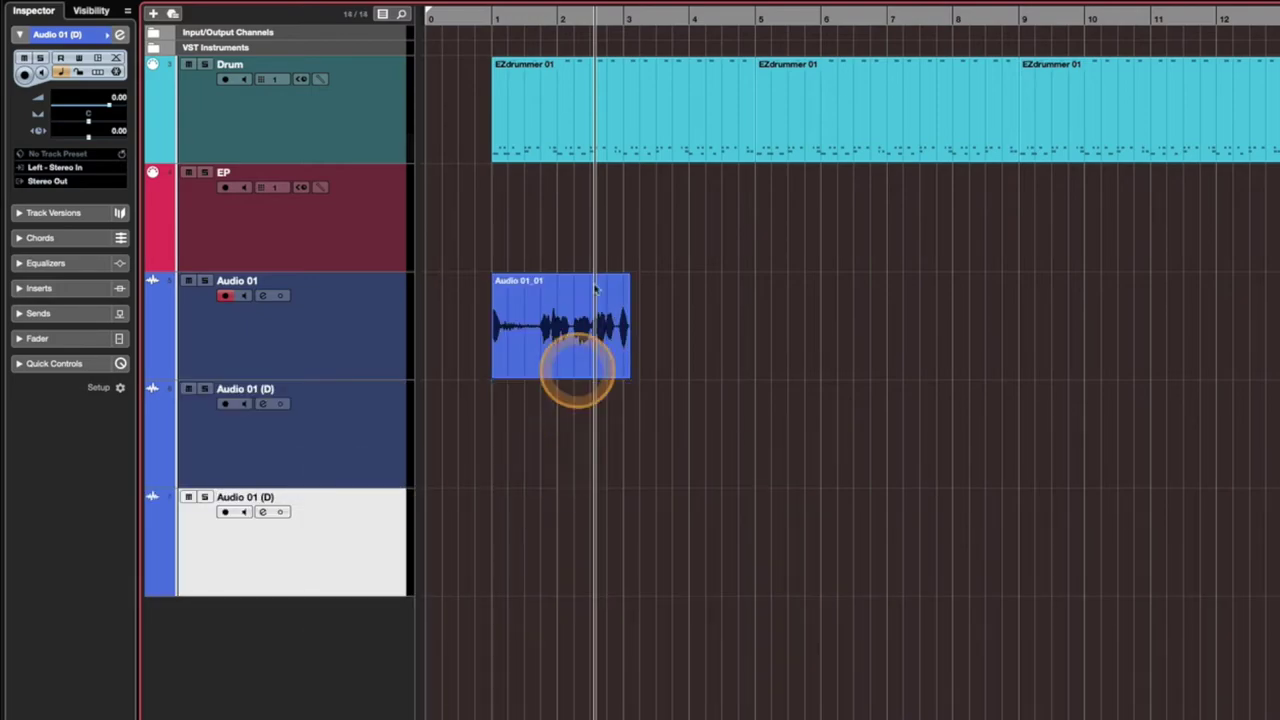
{"action": "left_click", "coordinate": [591, 27]}
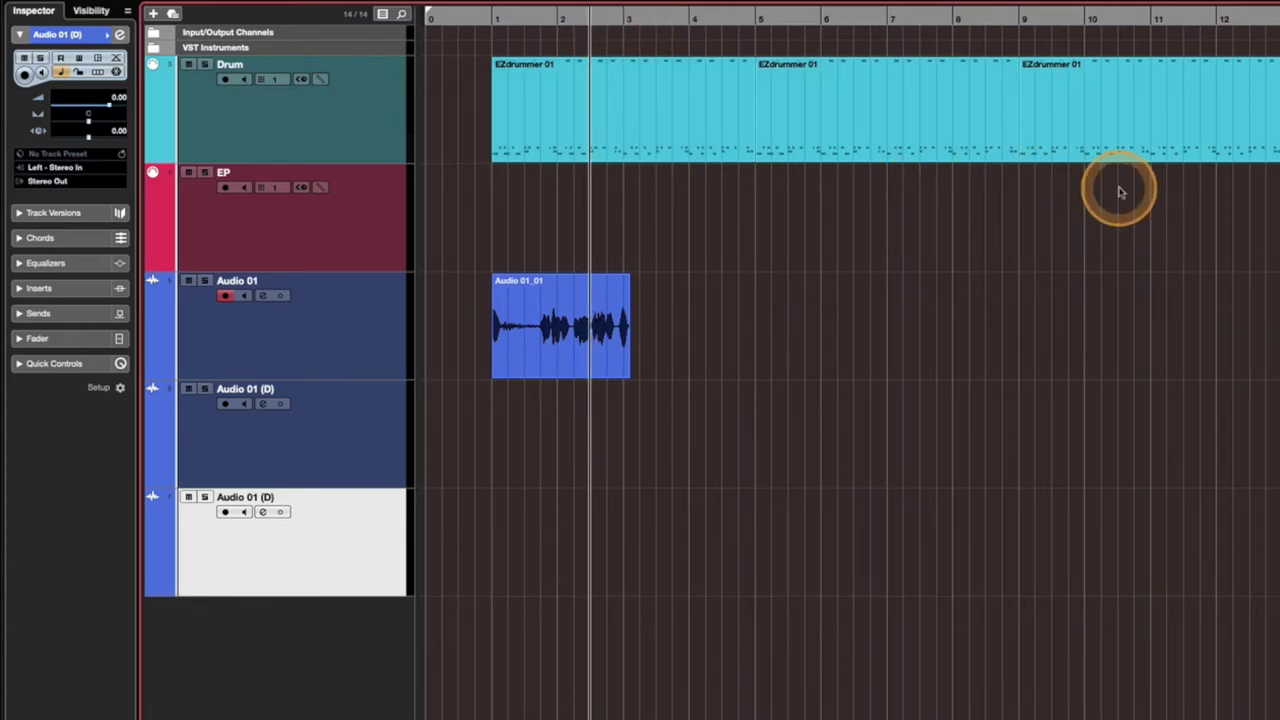
{"action": "key", "text": "KP_Multiply"}
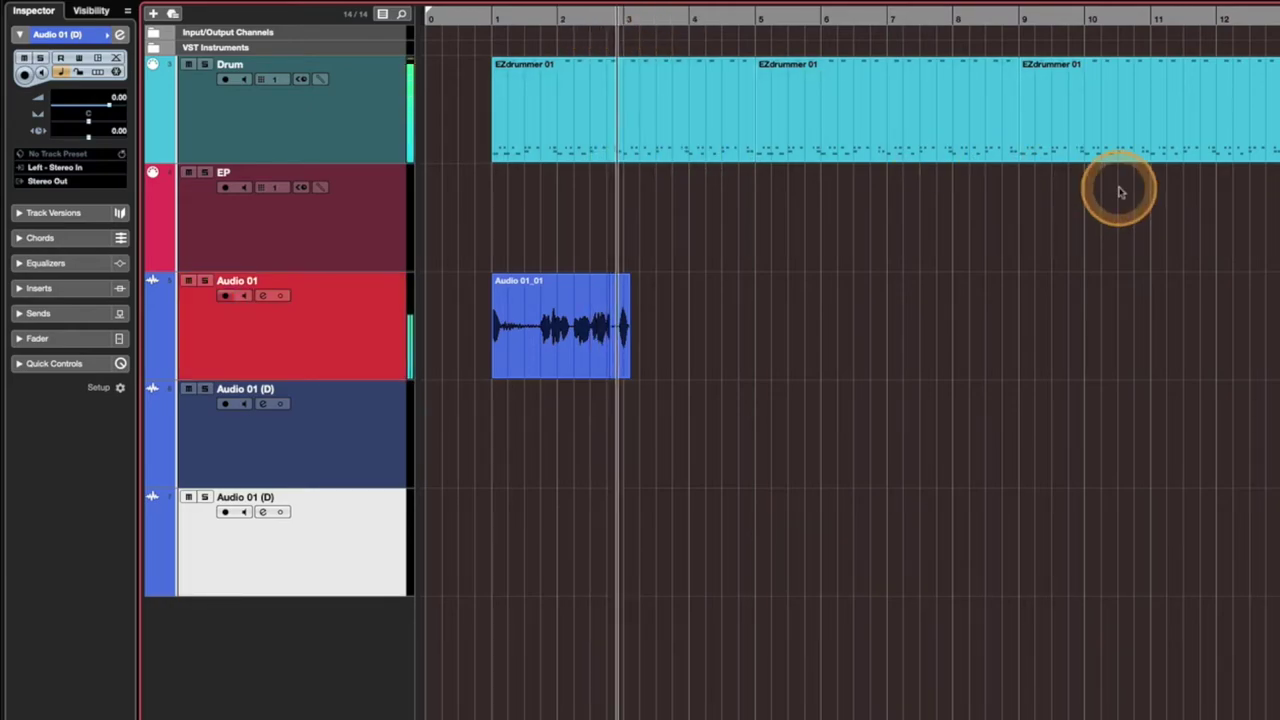
{"action": "key", "text": "space"}
Record-enable the first duplicate track instead of Audio 01 and record a take from just before bar 3 to about bar 5
{"action": "left_click", "coordinate": [284, 428]}
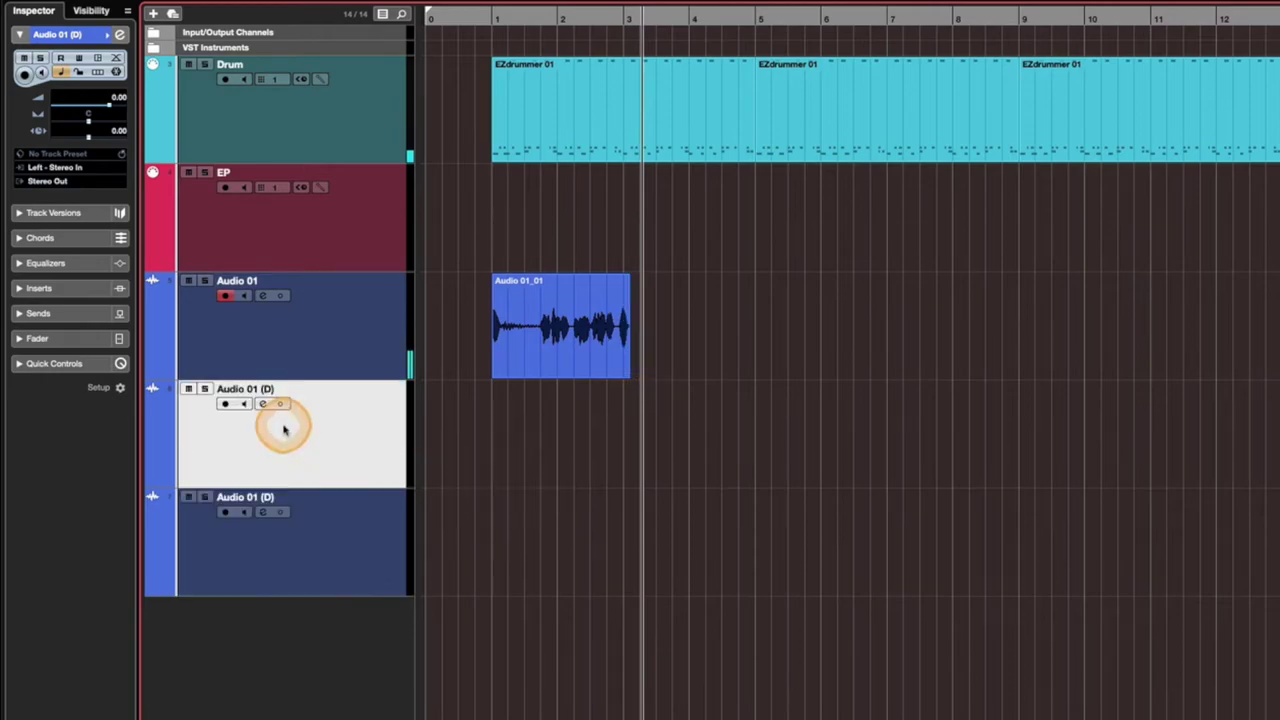
{"action": "left_click", "coordinate": [225, 295]}
{"action": "left_click", "coordinate": [225, 404]}
{"action": "key", "text": "KP_Subtract"}
{"action": "key", "text": "space"}
{"action": "key", "text": "KP_Multiply"}
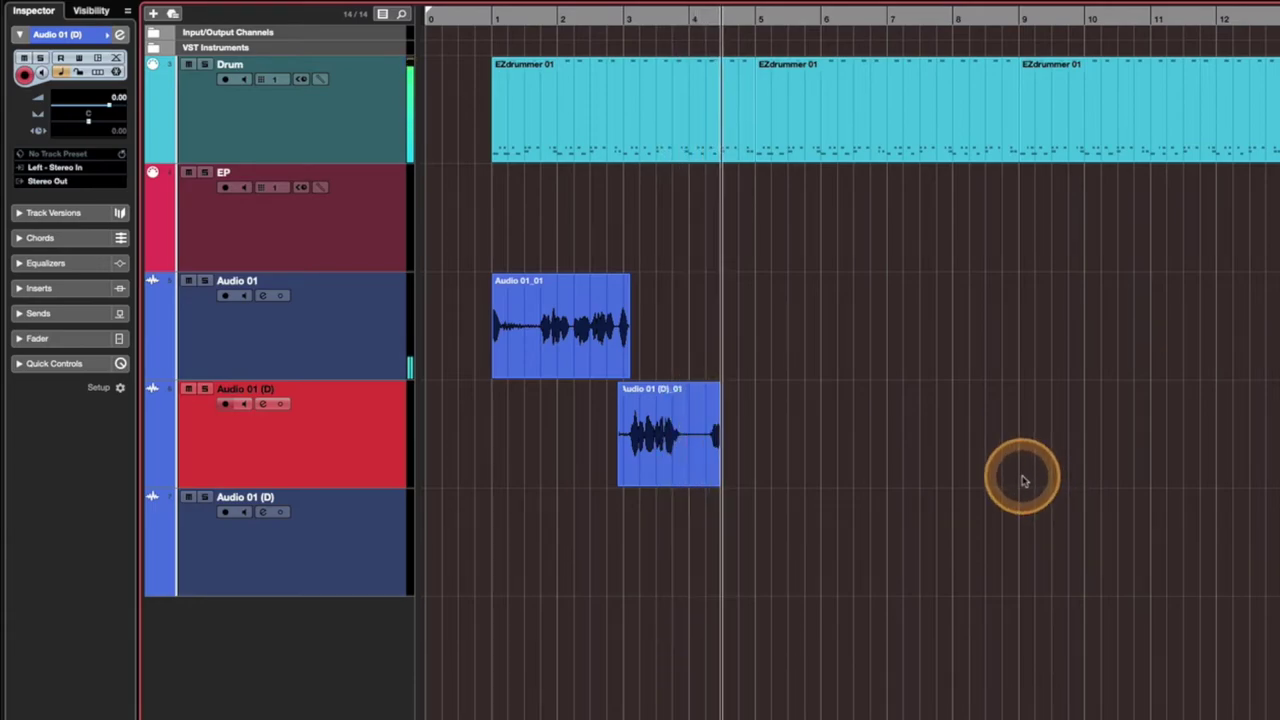
{"action": "key", "text": "space"}
Record-enable only the second duplicate track and record a take from just before bar 5 to about bar 6.5
{"action": "left_click_drag", "start_coordinate": [920, 527], "coordinate": [740, 455]}
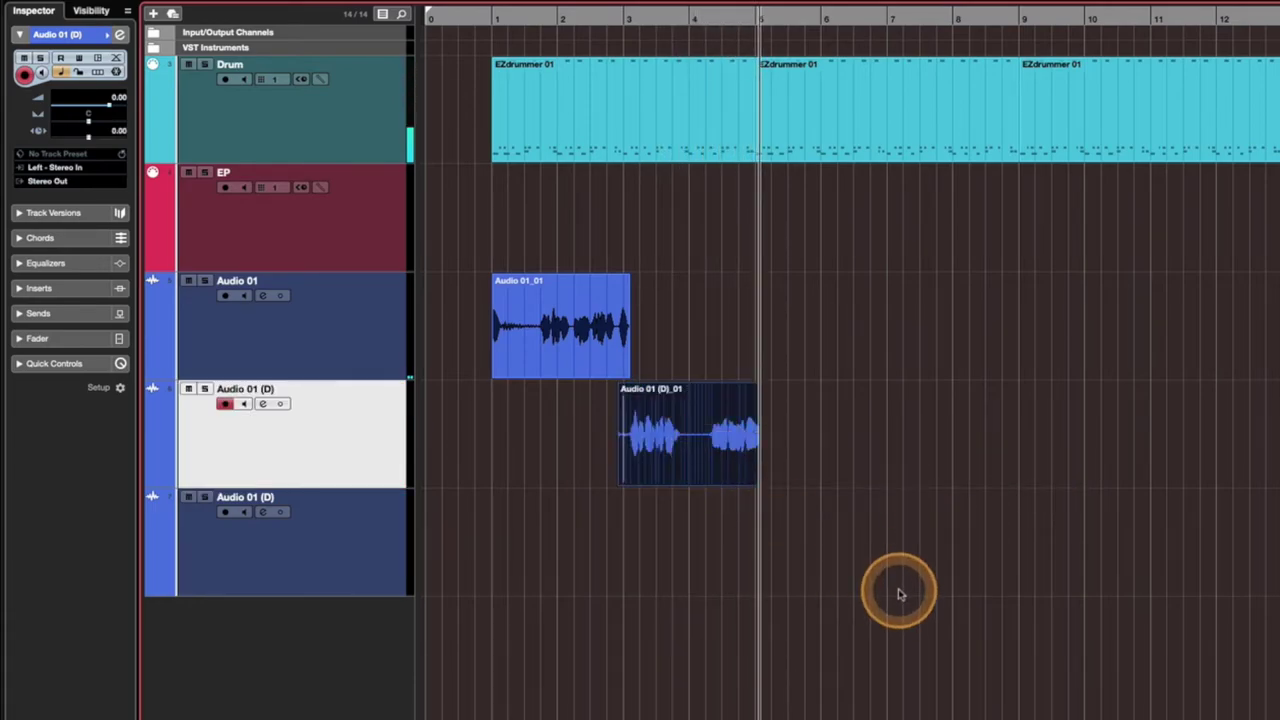
{"action": "left_click", "coordinate": [351, 543]}
{"action": "left_click", "coordinate": [224, 403]}
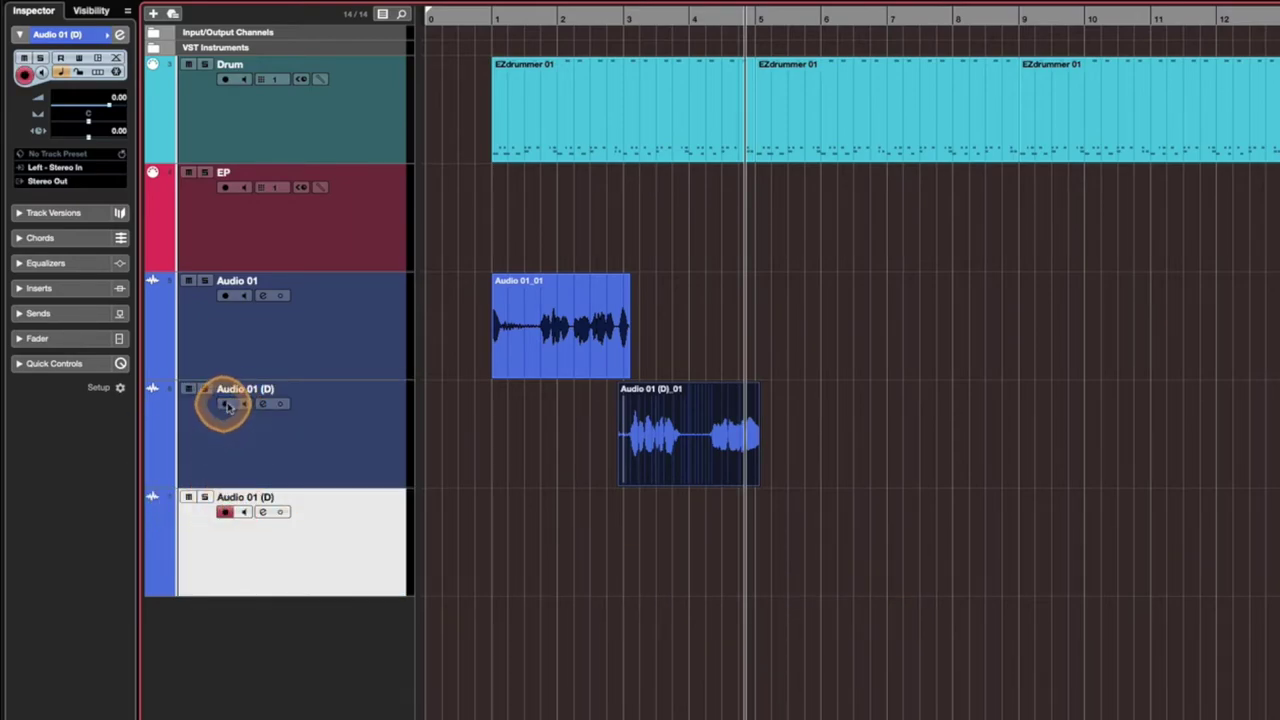
{"action": "left_click", "coordinate": [1118, 478]}
{"action": "key", "text": "space"}
{"action": "key", "text": "KP_Multiply"}
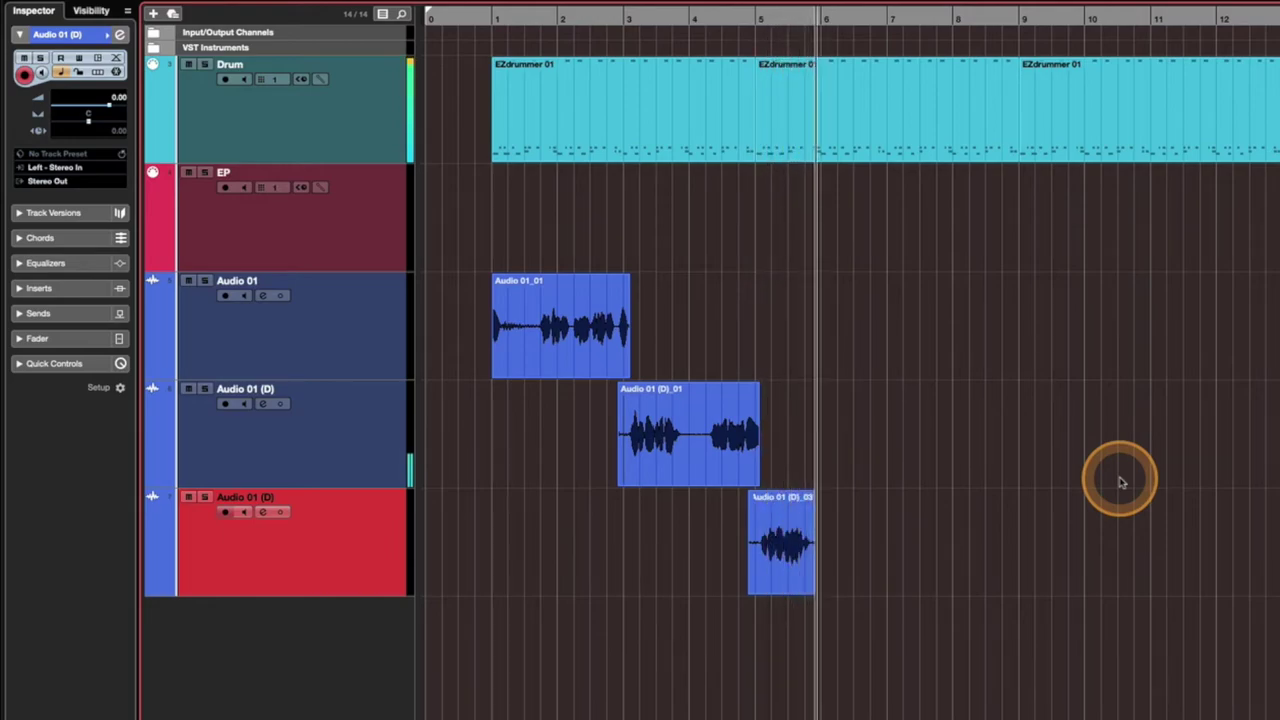
{"action": "key", "text": "space"}
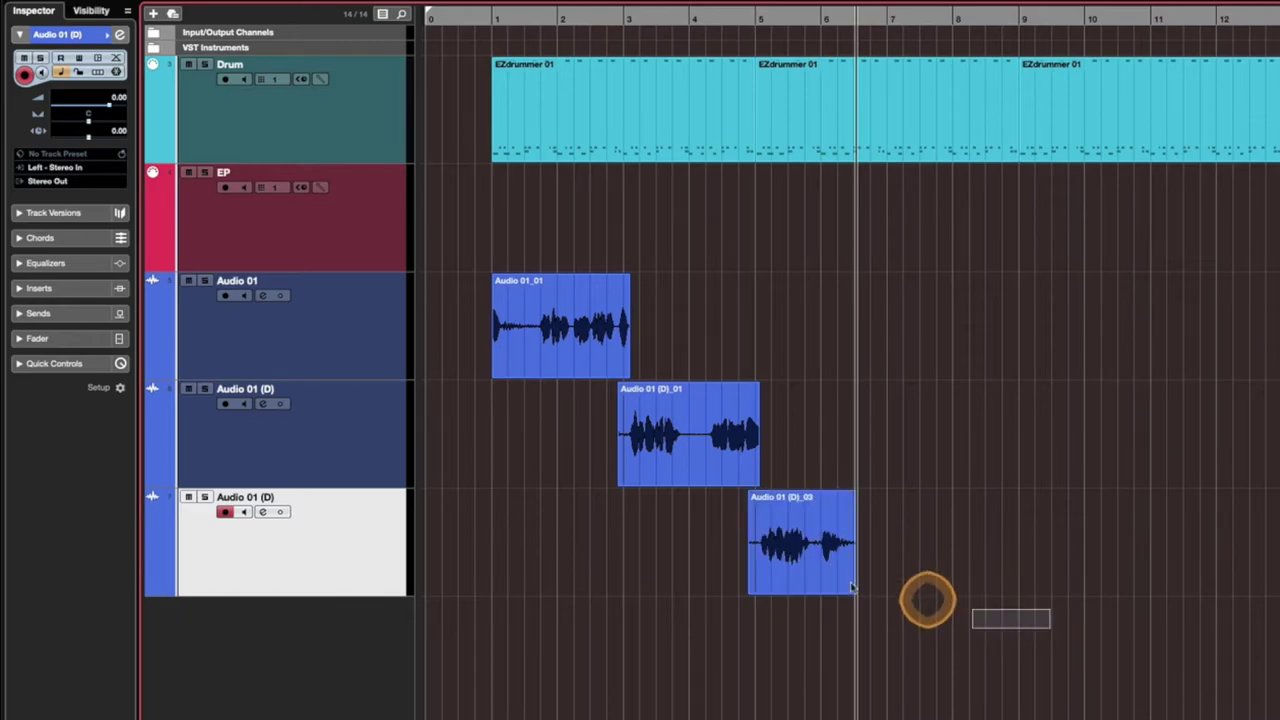
Select and delete the recorded takes on the audio tracks
{"action": "left_click_drag", "start_coordinate": [1017, 566], "coordinate": [595, 445]}
{"action": "left_click_drag", "start_coordinate": [1066, 611], "coordinate": [556, 436]}
{"action": "left_click", "coordinate": [921, 557]}
{"action": "key", "text": "Delete"}
{"action": "left_click_drag", "start_coordinate": [923, 528], "coordinate": [445, 330]}
{"action": "key", "text": "Delete"}
Undo the recordings and both track duplications, back to the single Audio 01 track
{"action": "key", "text": "super+z"}
{"action": "key", "text": "super+z"}
{"action": "key", "text": "super+z"}
{"action": "key", "text": "super+z"}
{"action": "key", "text": "super+z"}
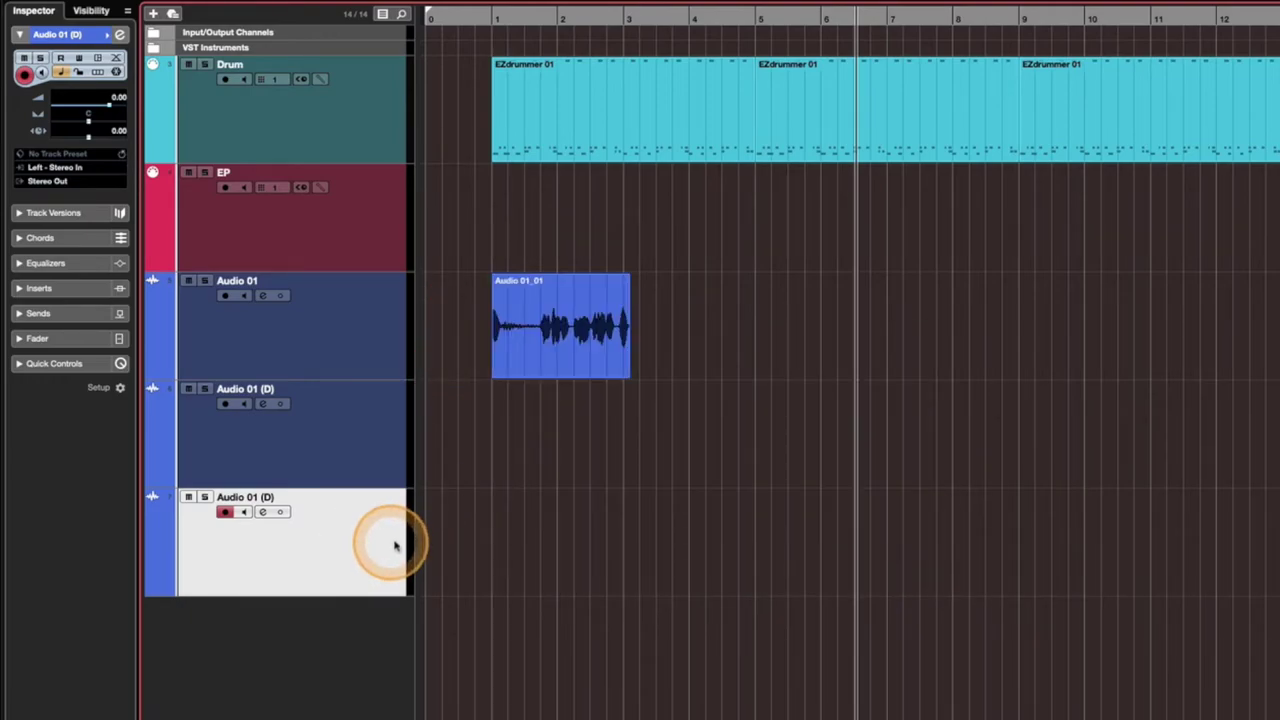
{"action": "key", "text": "ctrl+z"}
{"action": "key", "text": "ctrl+z"}
{"action": "key", "text": "ctrl+z"}
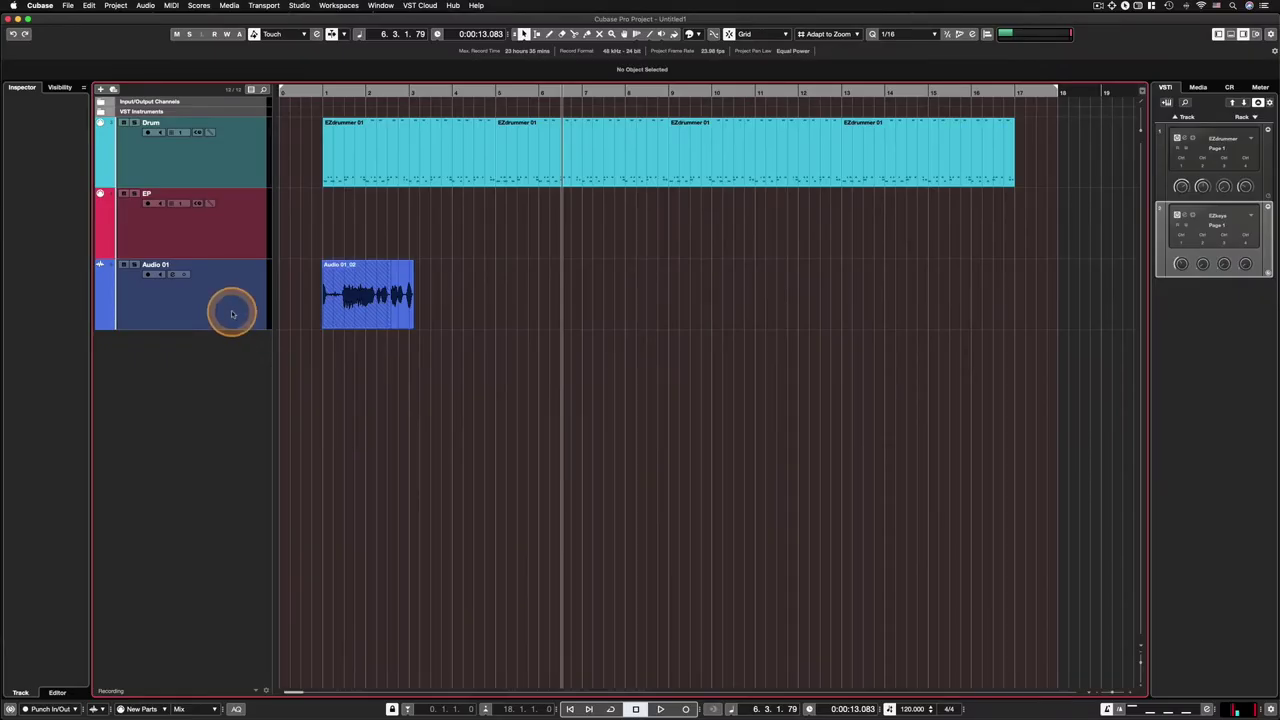
Delete the remaining recordings from the Audio 01 track and show the track's lanes
{"action": "left_click", "coordinate": [380, 300]}
{"action": "left_click_drag", "start_coordinate": [508, 322], "coordinate": [303, 306]}
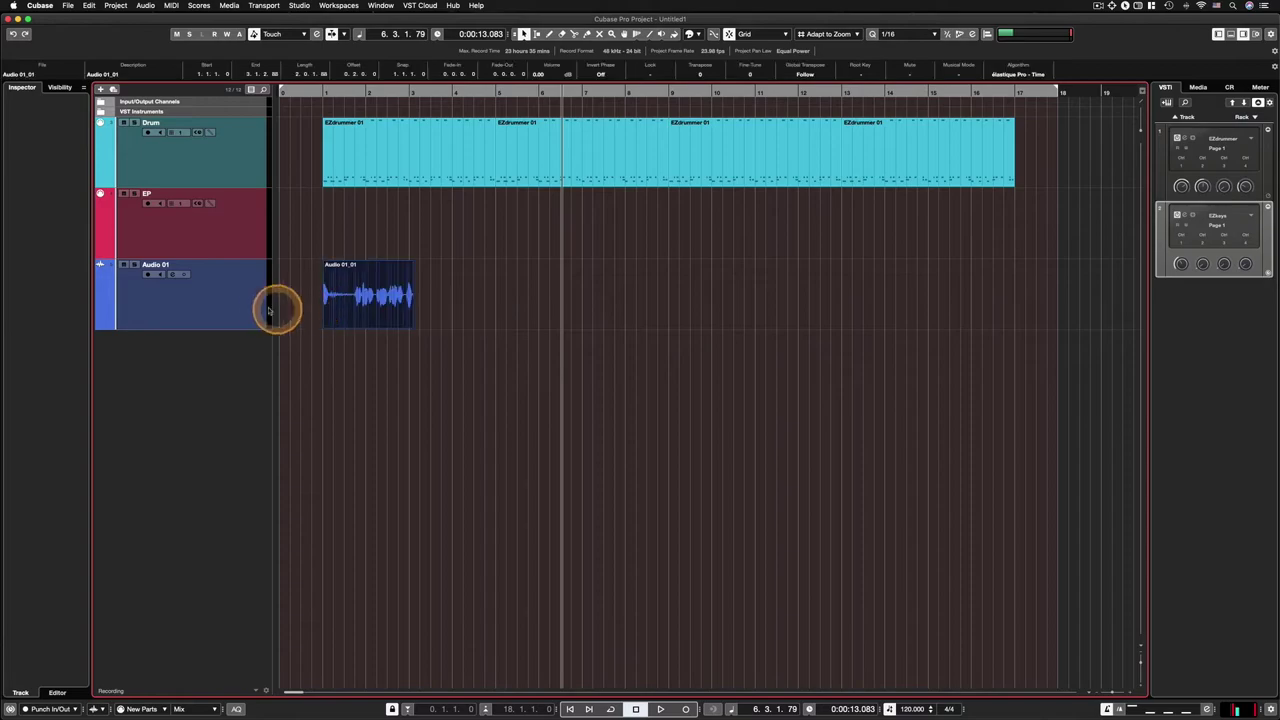
{"action": "key", "text": "Delete"}
{"action": "left_click", "coordinate": [209, 308]}
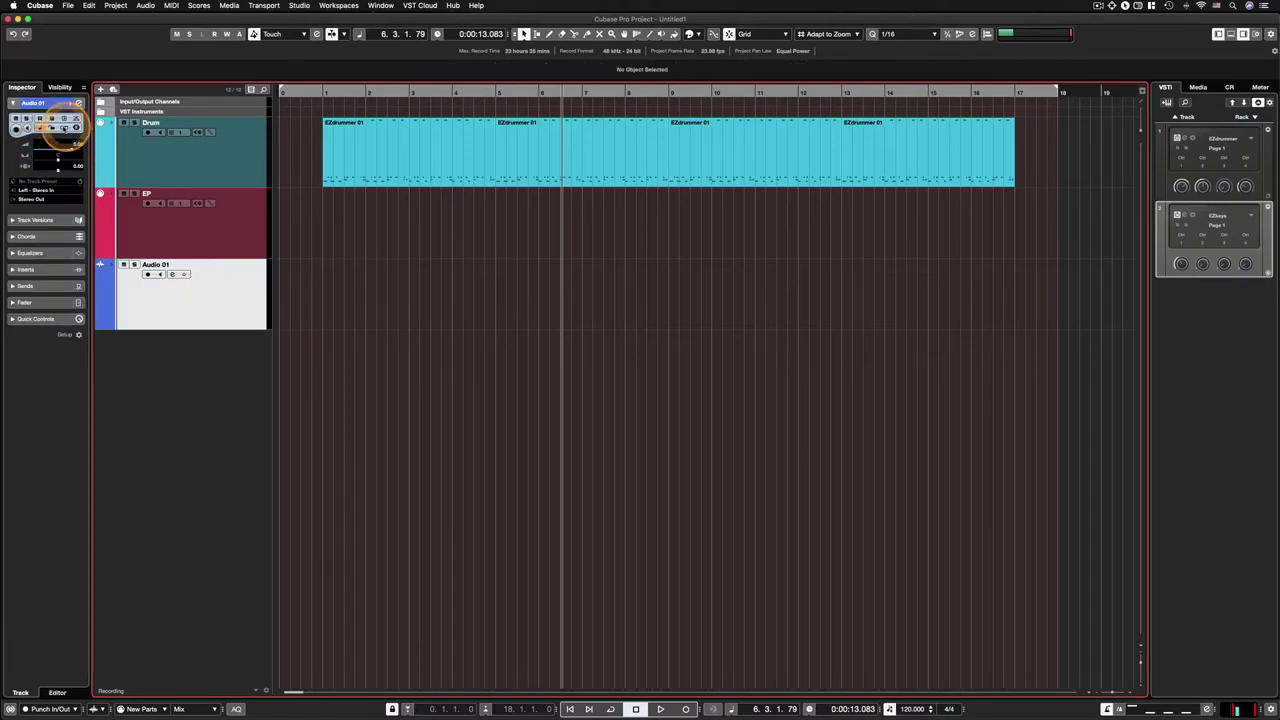
{"action": "left_click", "coordinate": [63, 128]}
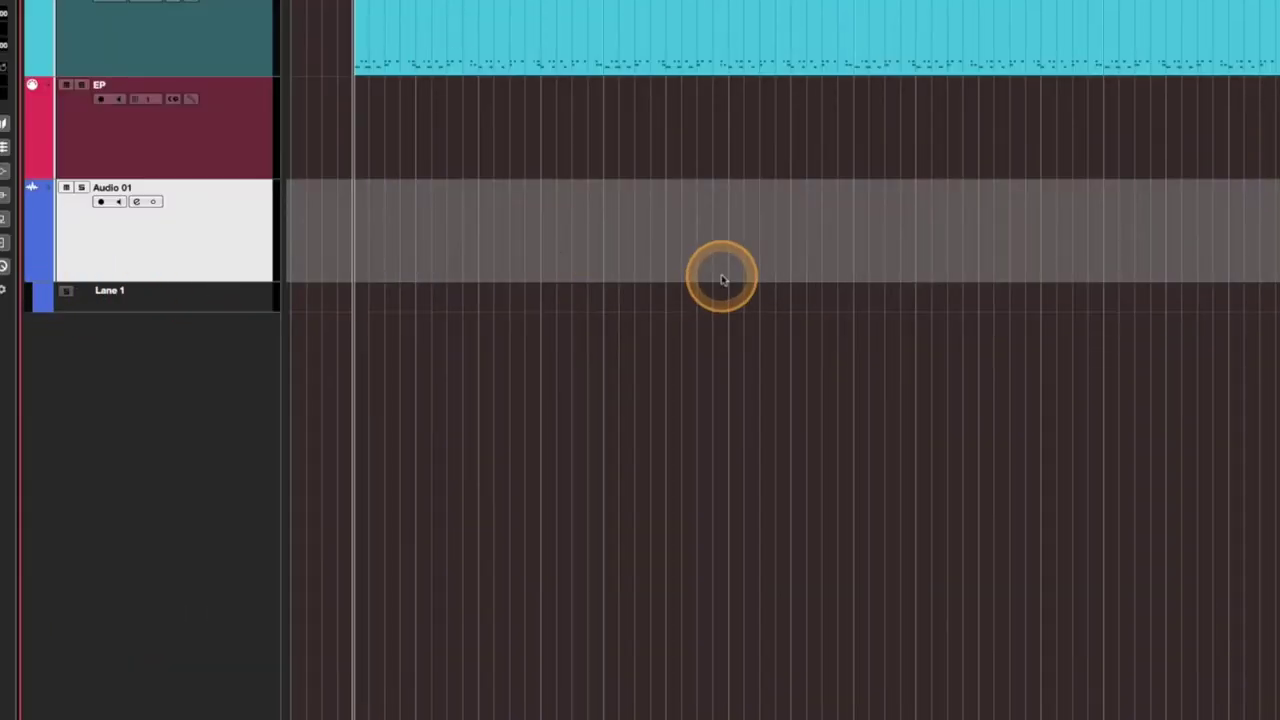
Record a first take on Audio 01 into Lane 1, from just before bar 1 to nearly bar 4
{"action": "key", "text": "KP_Subtract"}
{"action": "key", "text": "space"}
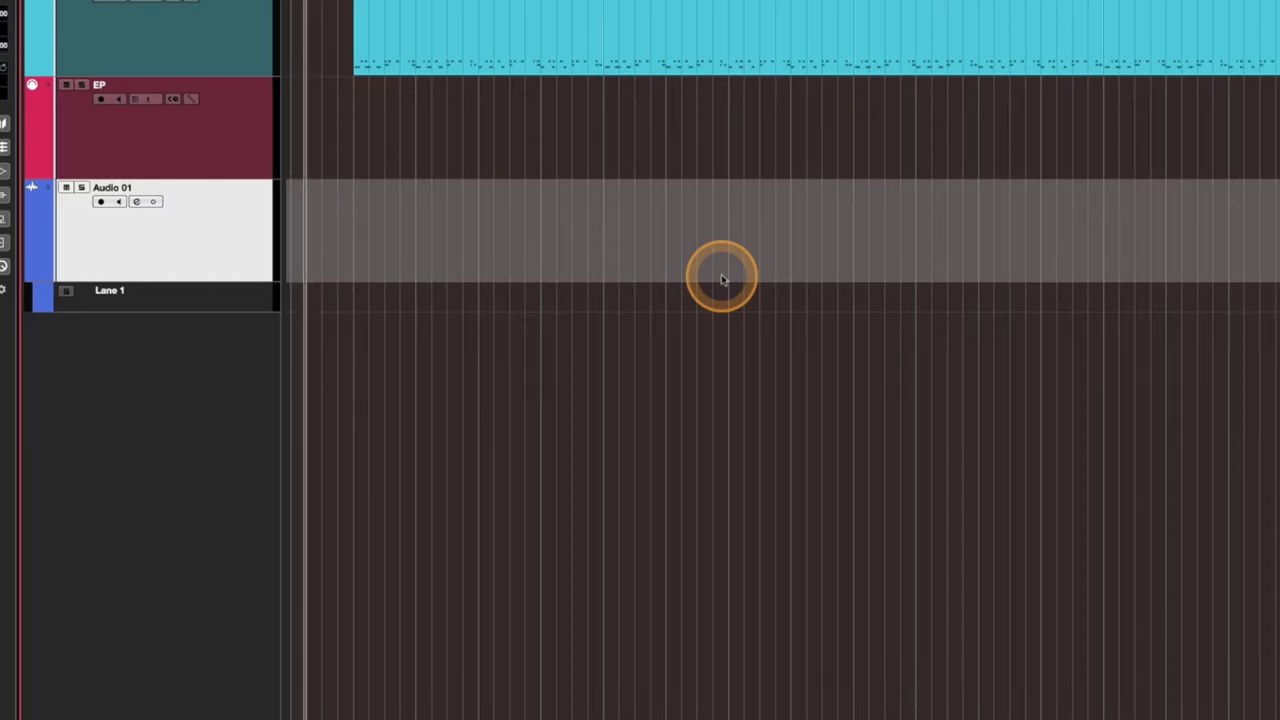
{"action": "key", "text": "space"}
{"action": "key", "text": "KP_Multiply"}
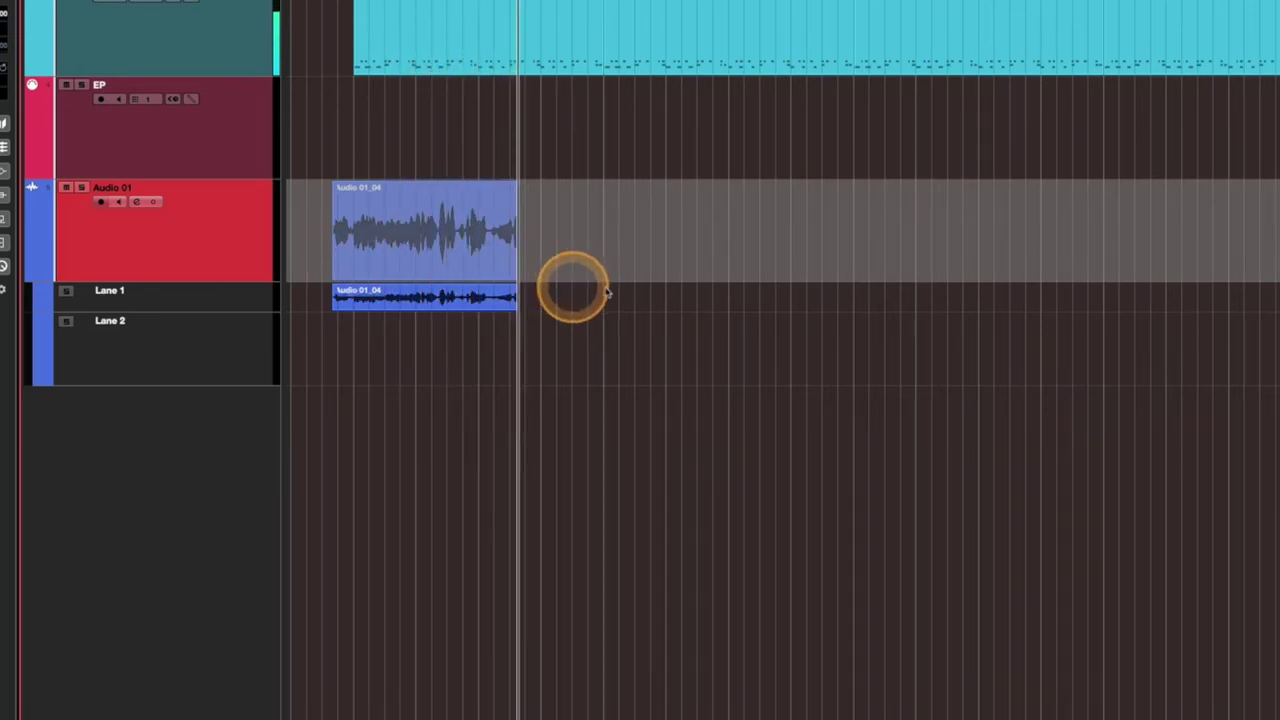
{"action": "key", "text": "space"}
Record an overlapping second take on Audio 01 into Lane 2, from just before bar 2 to just past bar 4
{"action": "key", "text": "KP_Subtract"}
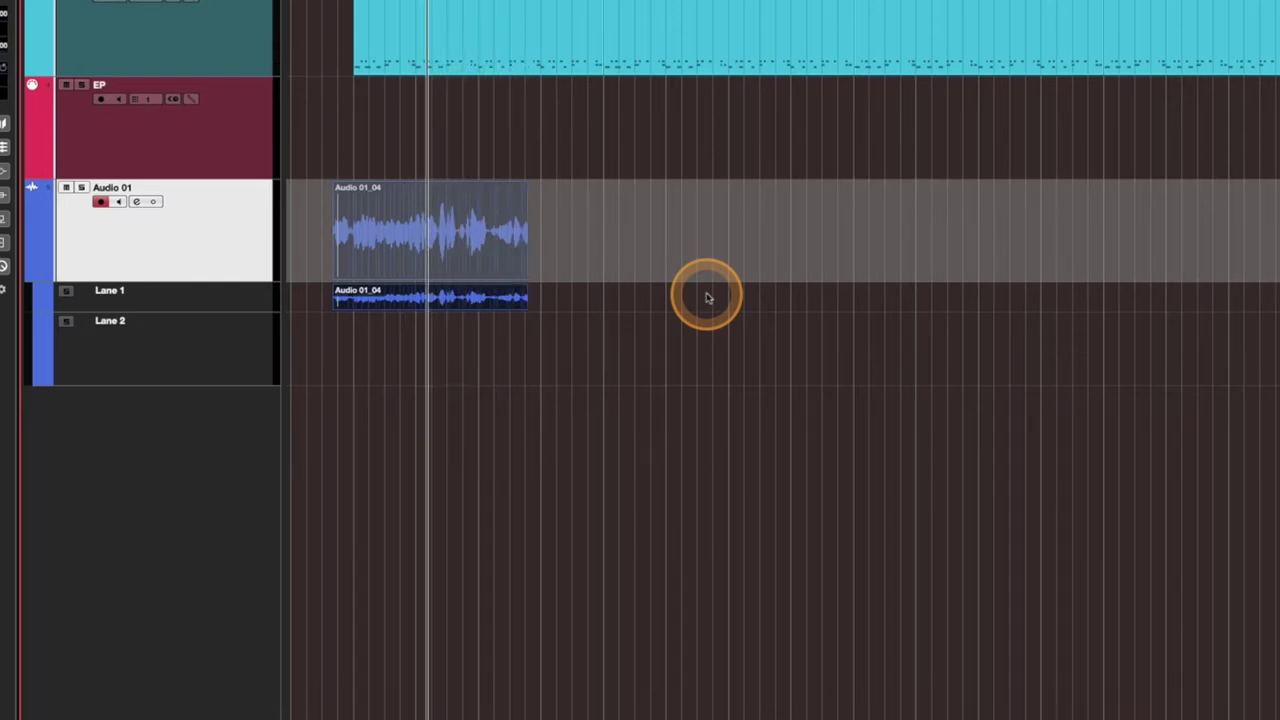
{"action": "key", "text": "h"}
{"action": "key", "text": "h"}
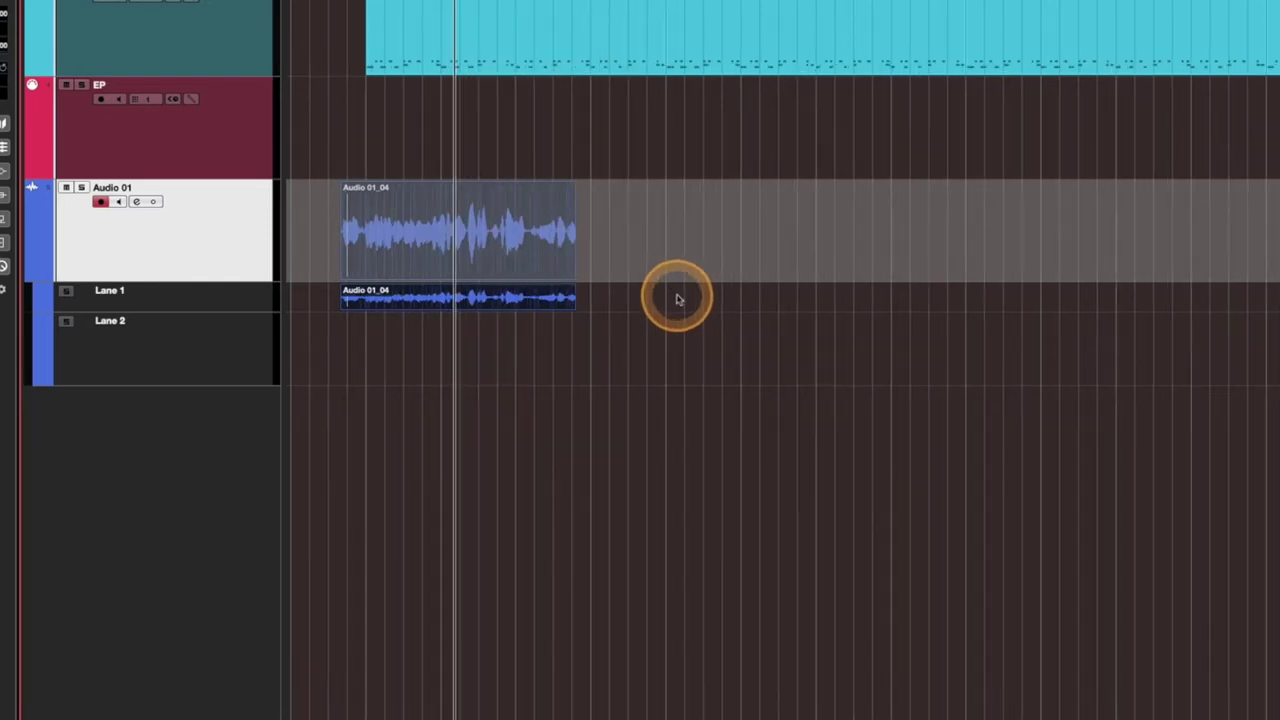
{"action": "key", "text": "KP_Subtract"}
{"action": "key", "text": "space"}
{"action": "key", "text": "KP_Multiply"}
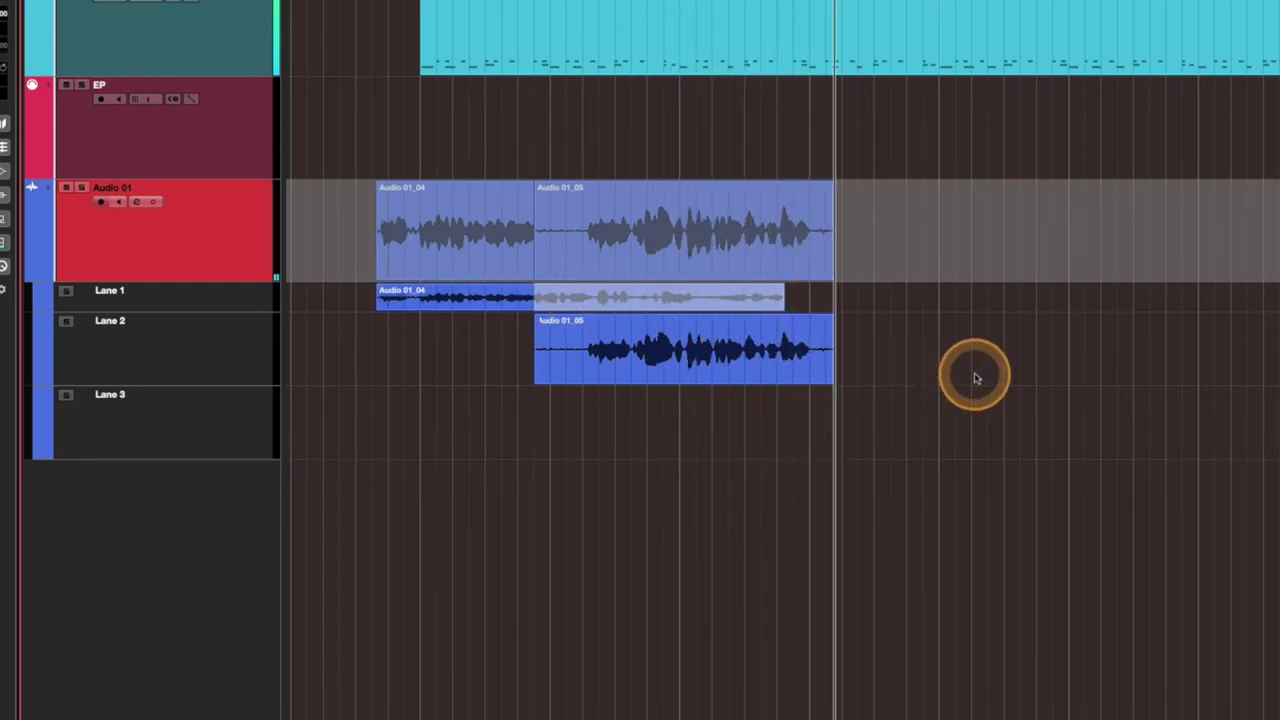
{"action": "key", "text": "KP_0"}
Record an overlapping third take on Audio 01 into Lane 3, from shortly before bar 4 to about bar 6.5
{"action": "key", "text": "KP_Subtract"}
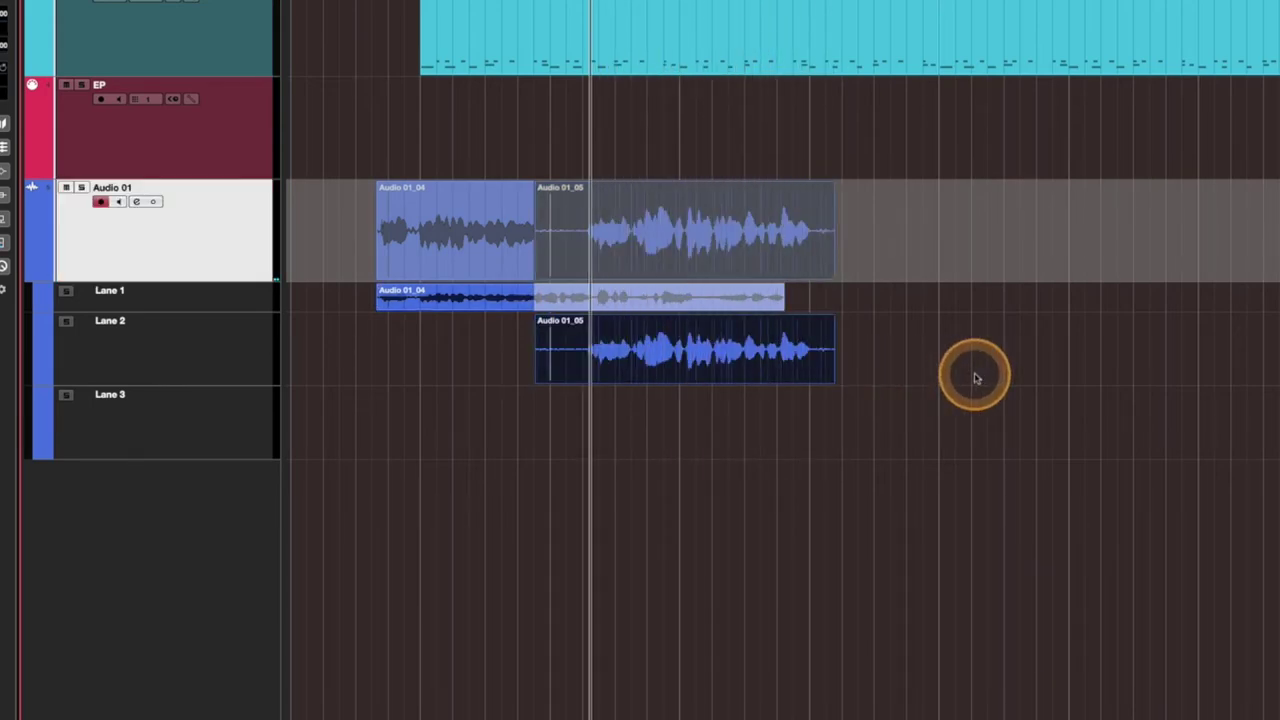
{"action": "left_click", "coordinate": [809, 3]}
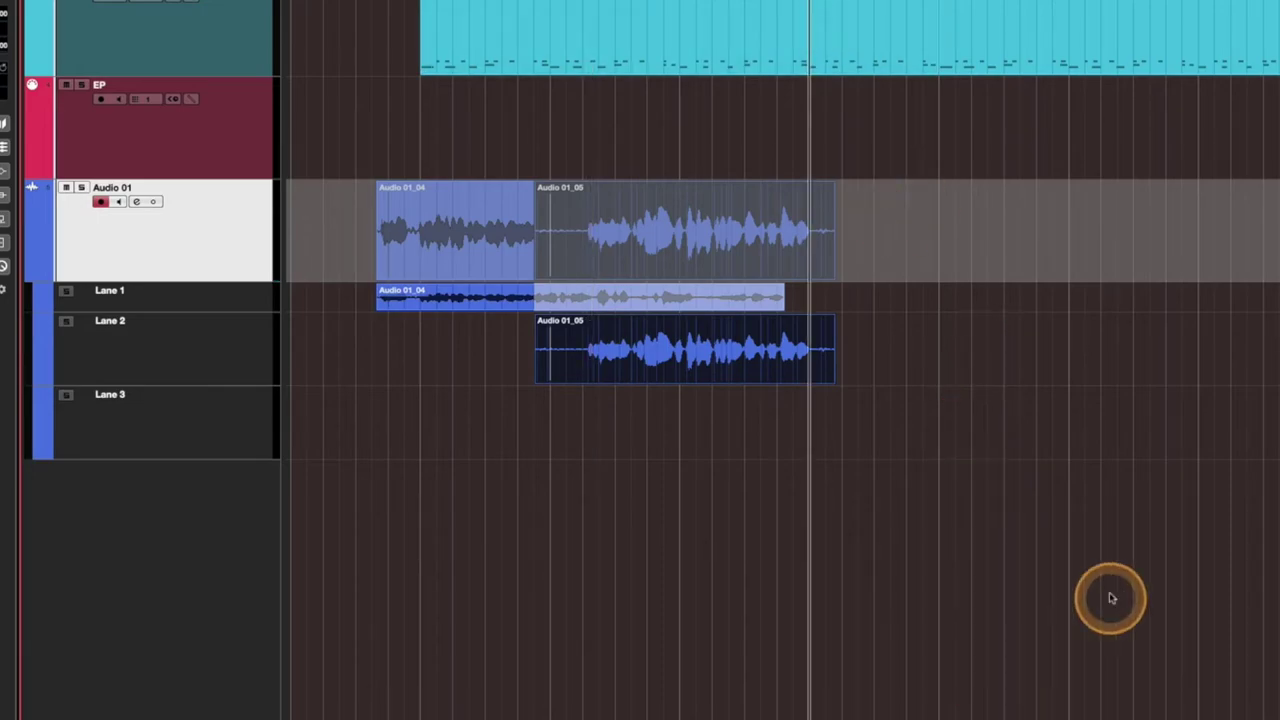
{"action": "key", "text": "space"}
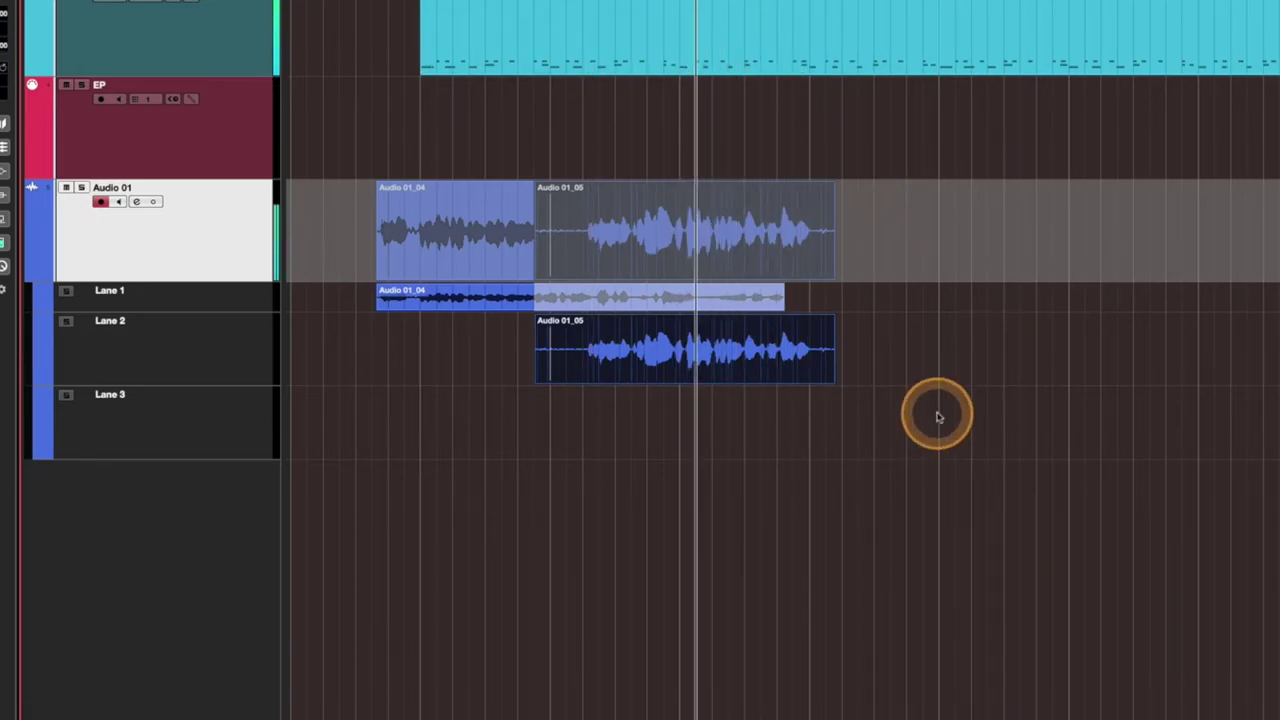
{"action": "key", "text": "KP_Multiply"}
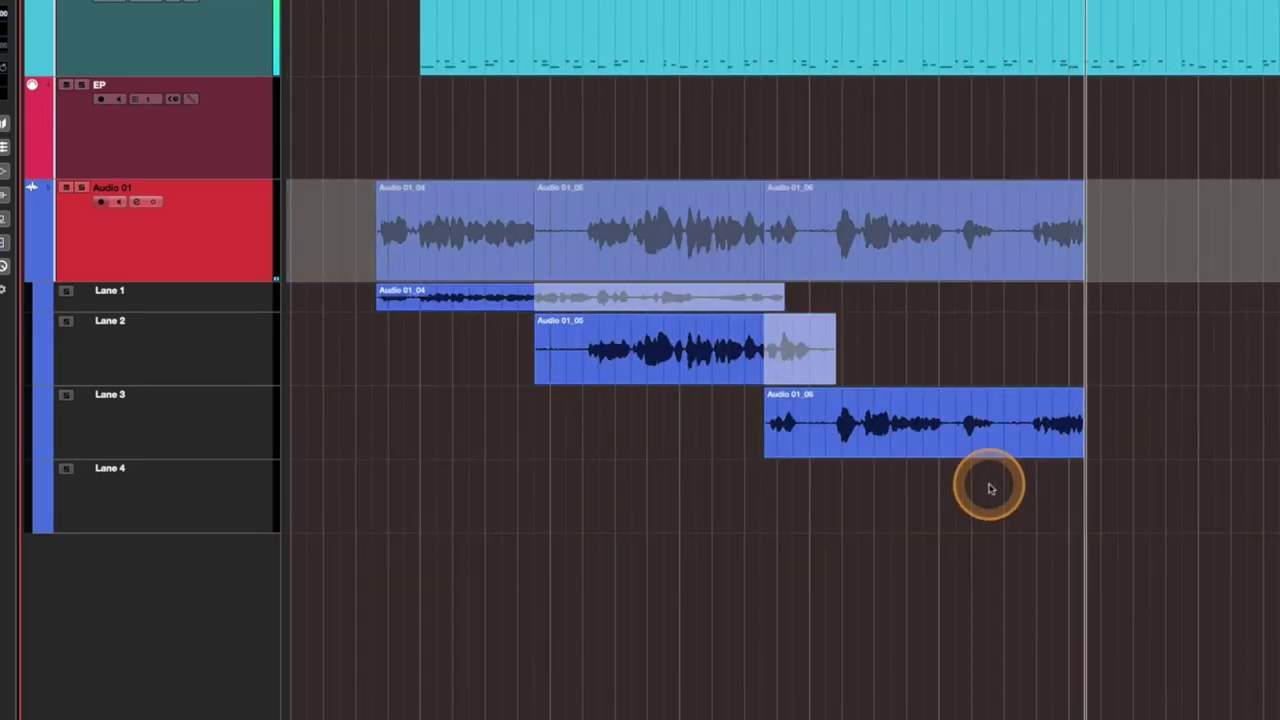
{"action": "key", "text": "space"}
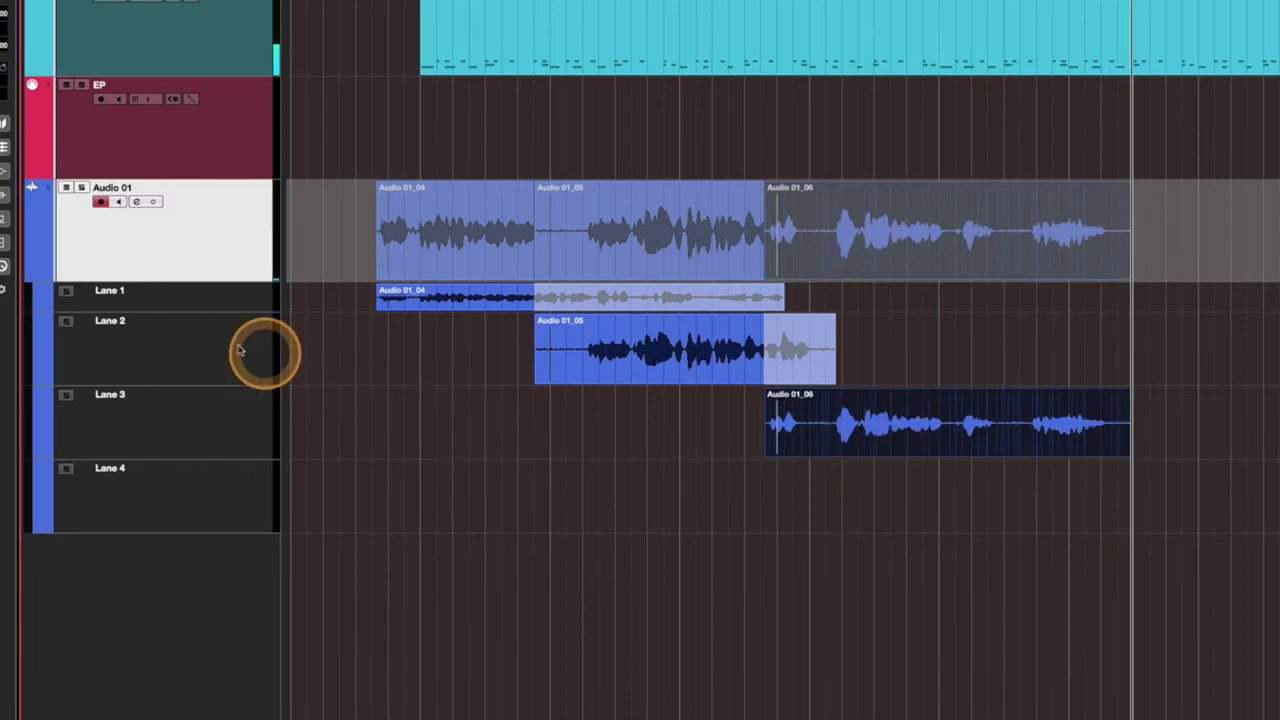
Make Lane 1 of Audio 01 slightly taller and turn off Snap for audio editing
{"action": "left_click_drag", "start_coordinate": [237, 311], "coordinate": [237, 327]}
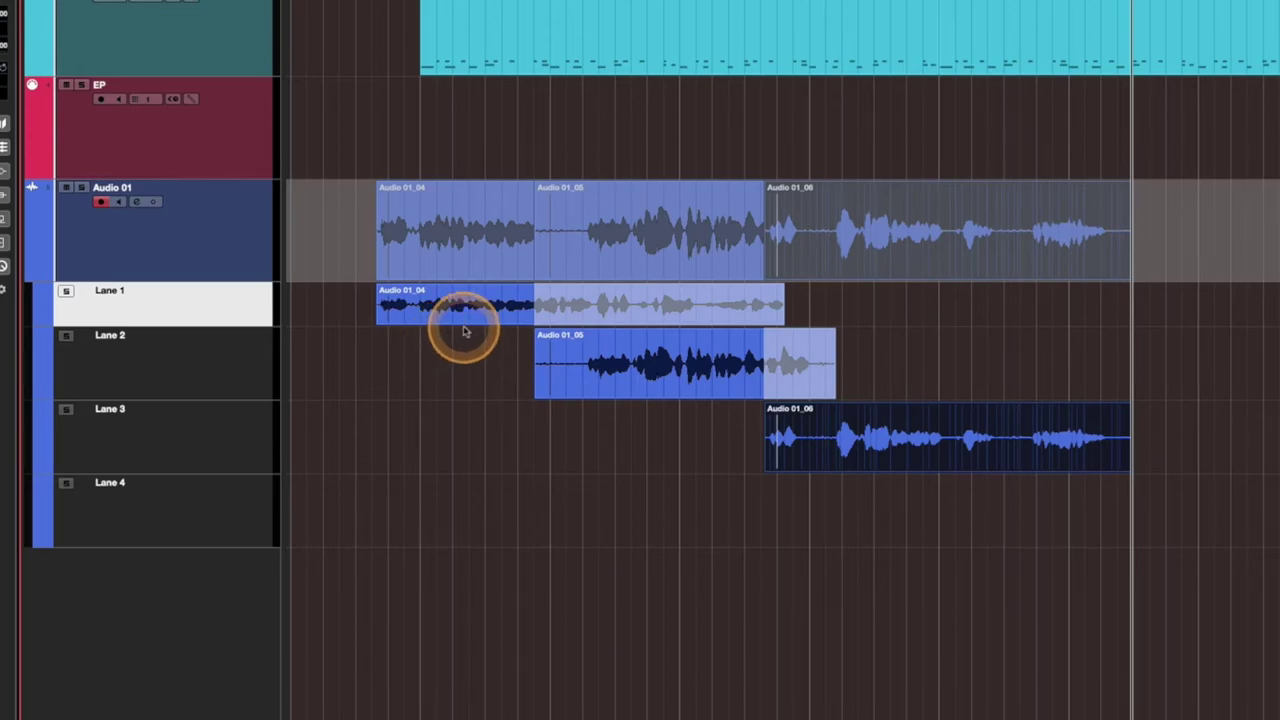
{"action": "left_click", "coordinate": [177, 260]}
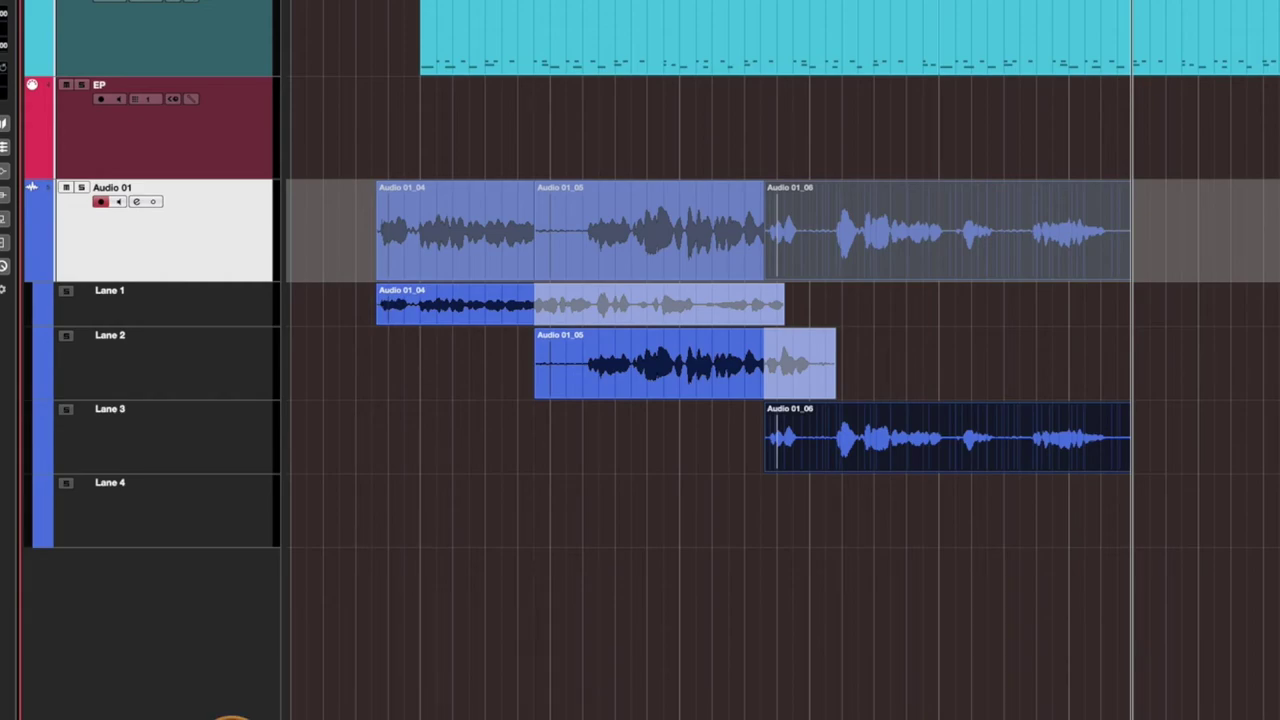
{"action": "left_click", "coordinate": [996, 410]}
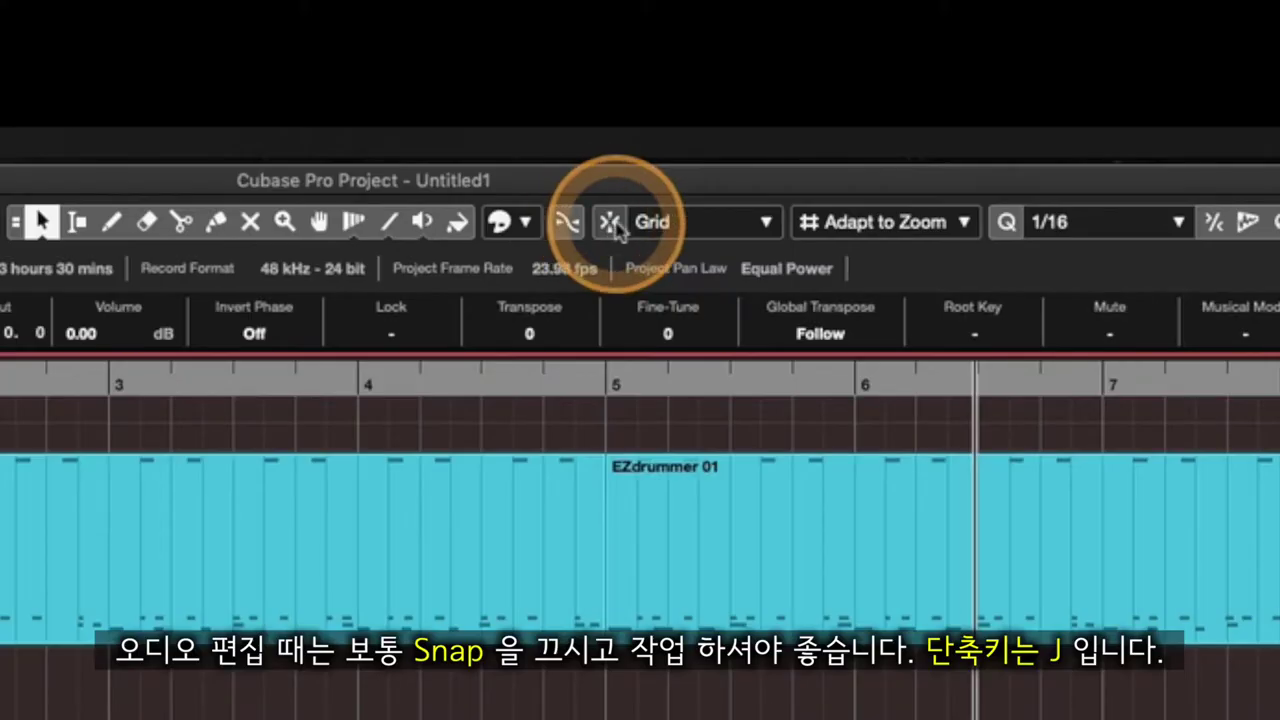
{"action": "left_click", "coordinate": [729, 33]}
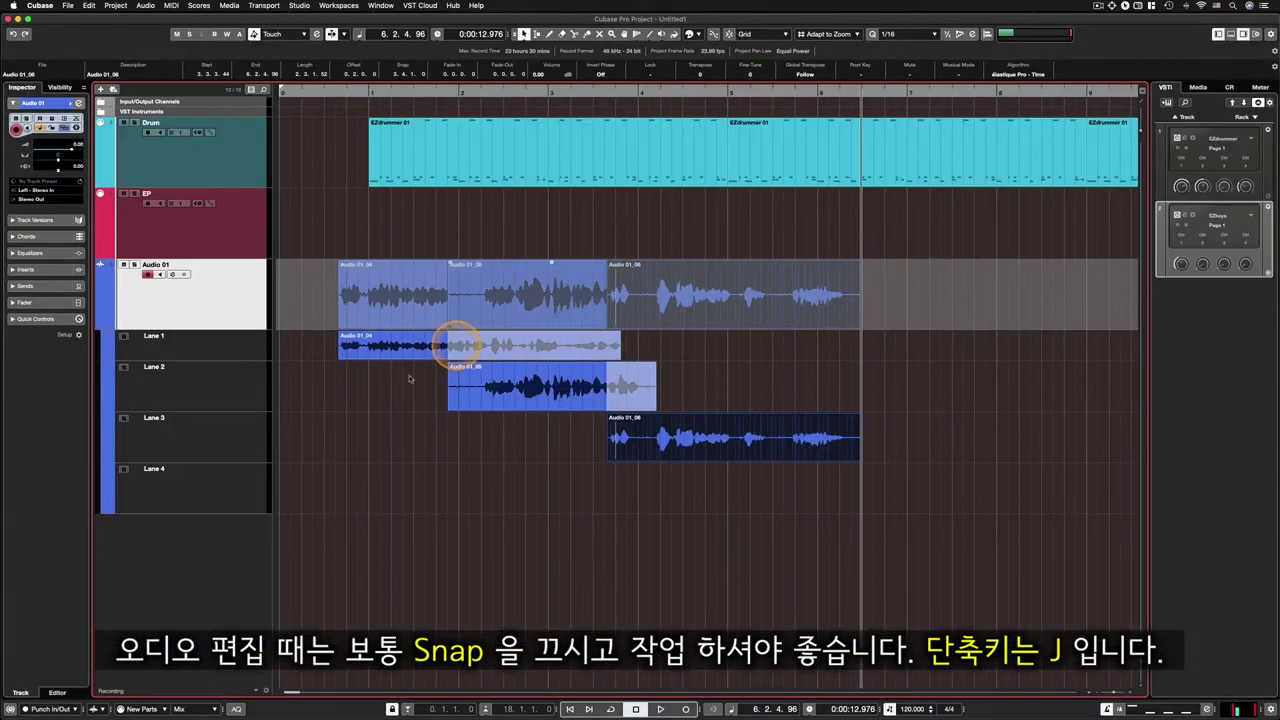
Trim the start of the Lane 2 take on Audio 01 to 2.2.2.54
{"action": "left_click_drag", "start_coordinate": [449, 409], "coordinate": [486, 407]}
{"action": "key", "text": "h"}
{"action": "key", "text": "h"}
{"action": "key", "text": "h"}
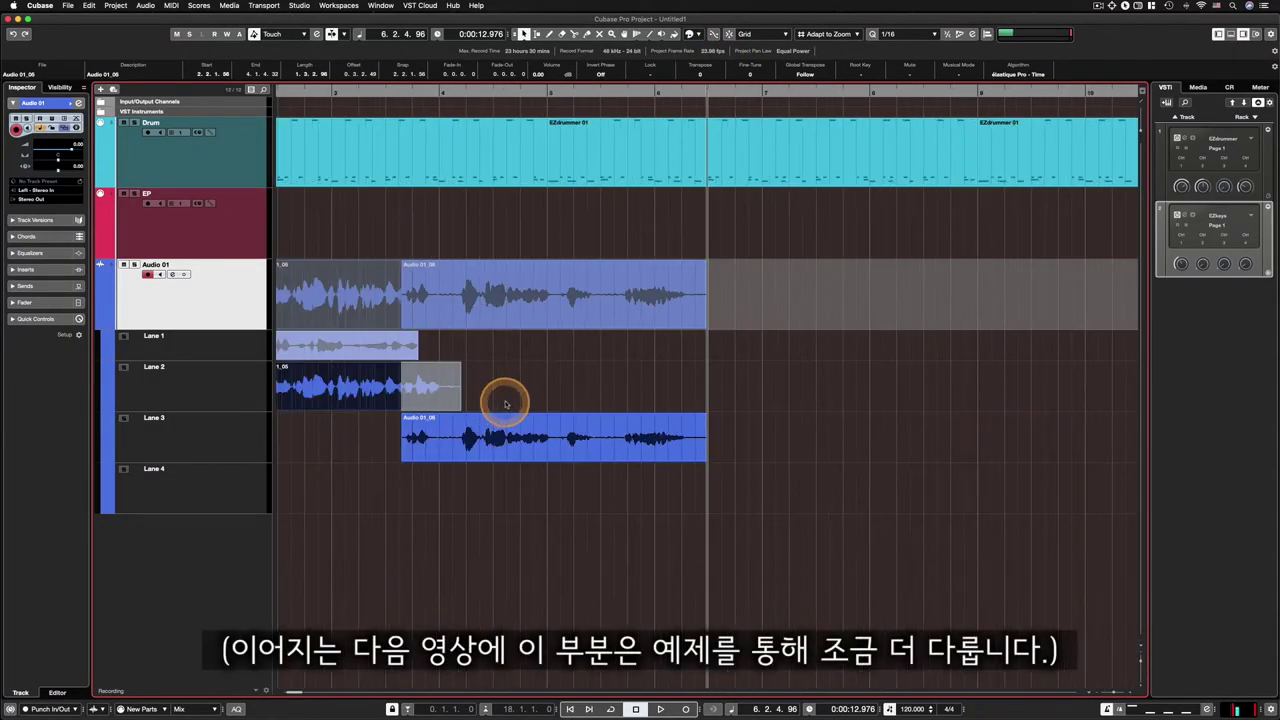
{"action": "scroll", "coordinate": [525, 401], "scroll_direction": "left", "scroll_amount": 5}
{"action": "scroll", "coordinate": [546, 405], "scroll_direction": "right", "scroll_amount": 2}
{"action": "key", "text": "h"}
{"action": "key", "text": "h"}
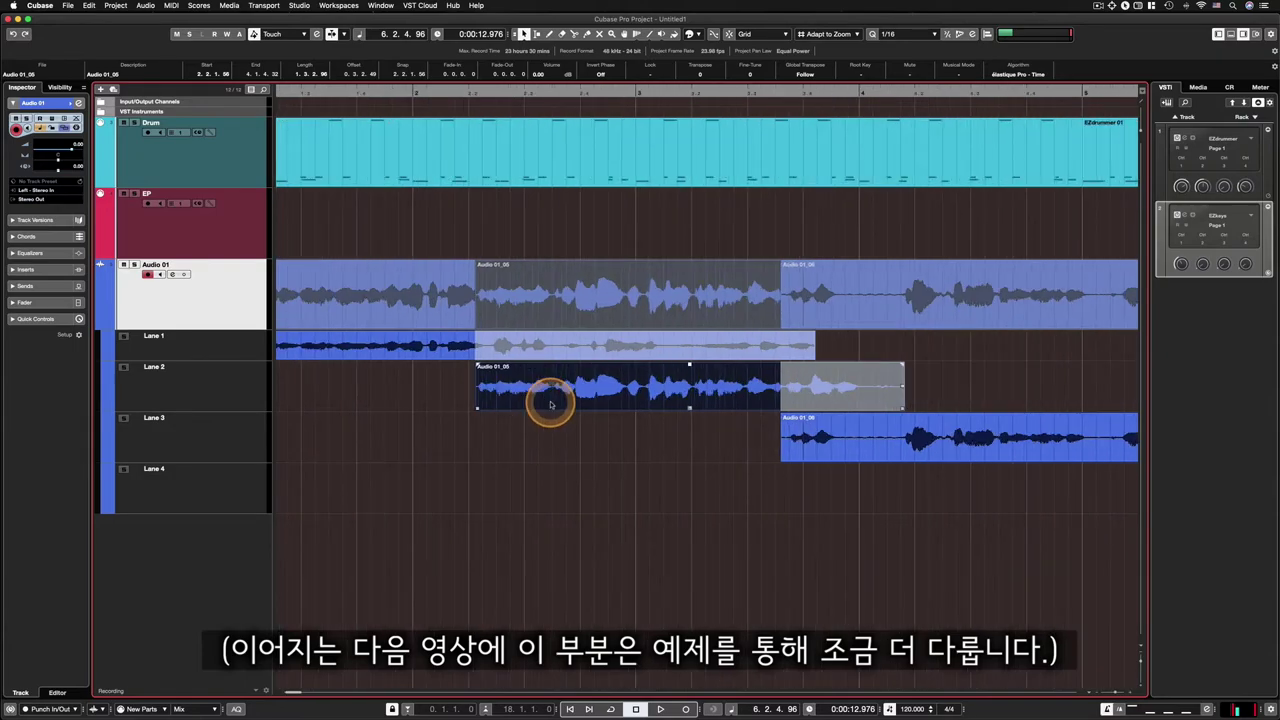
{"action": "scroll", "coordinate": [550, 404], "scroll_direction": "left", "scroll_amount": 3}
{"action": "left_click", "coordinate": [636, 410]}
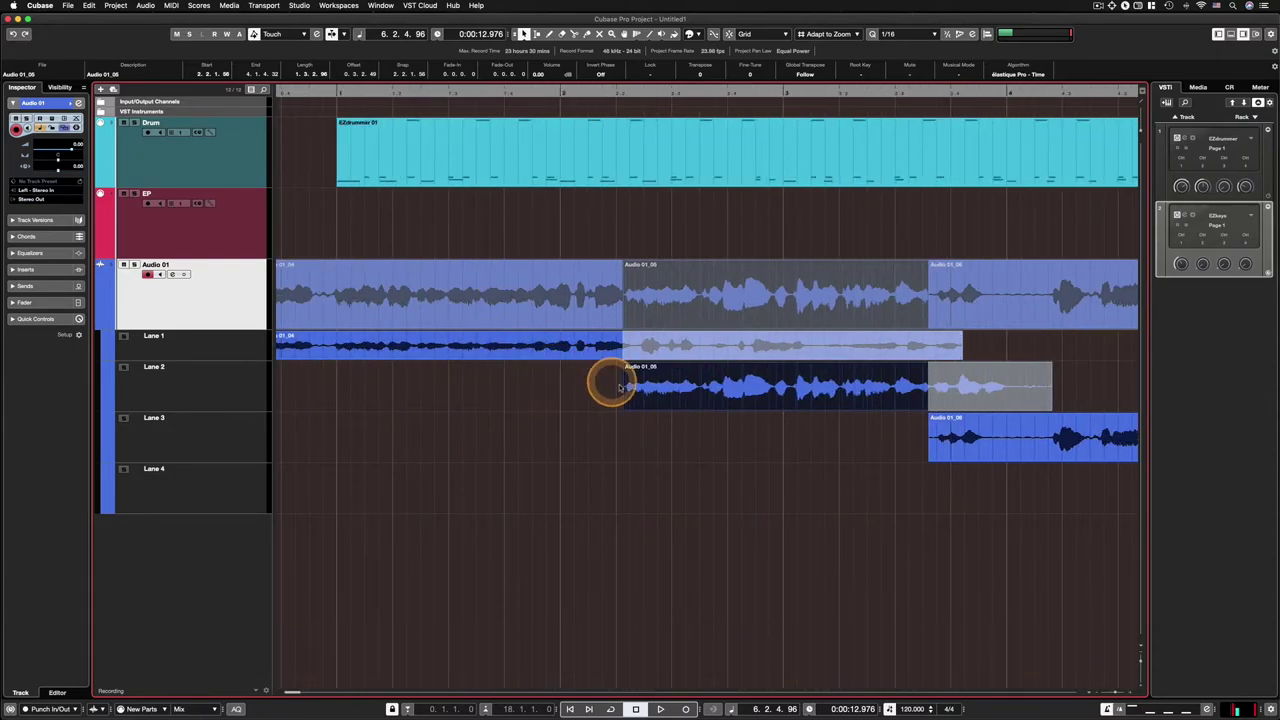
{"action": "left_click", "coordinate": [745, 400]}
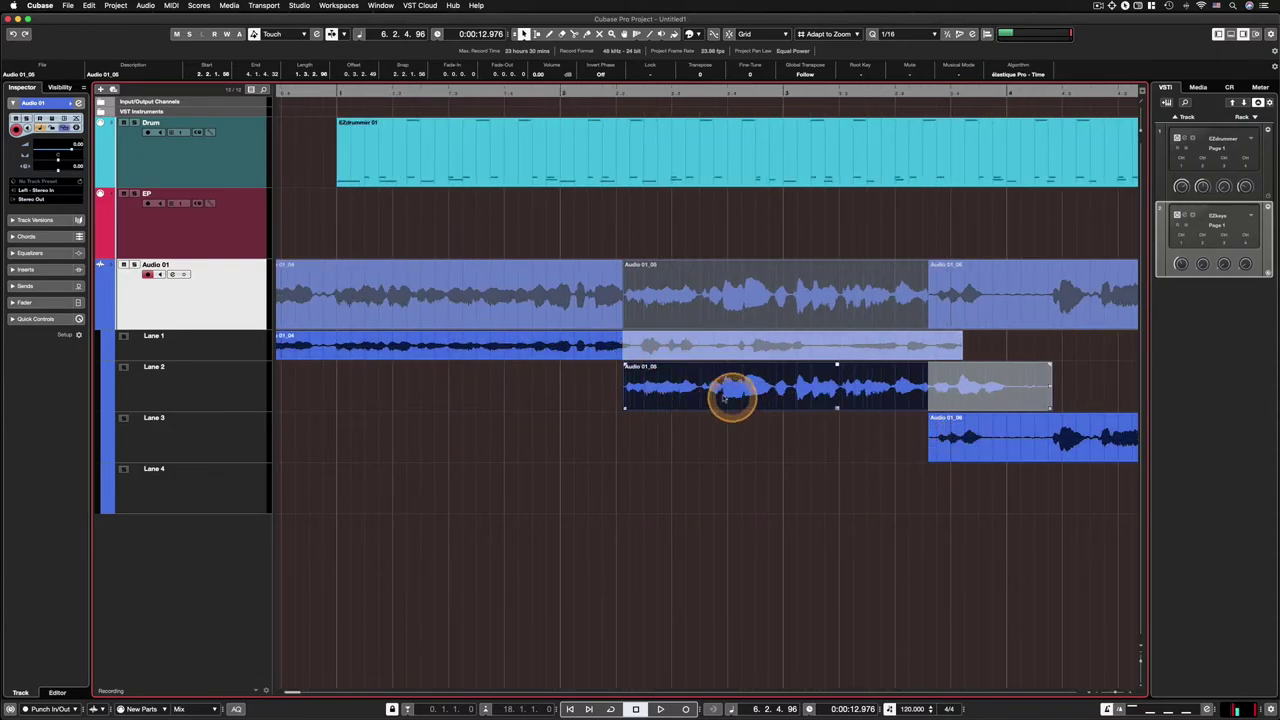
{"action": "scroll", "coordinate": [711, 397], "scroll_direction": "right", "scroll_amount": 2}
{"action": "left_click", "coordinate": [529, 425]}
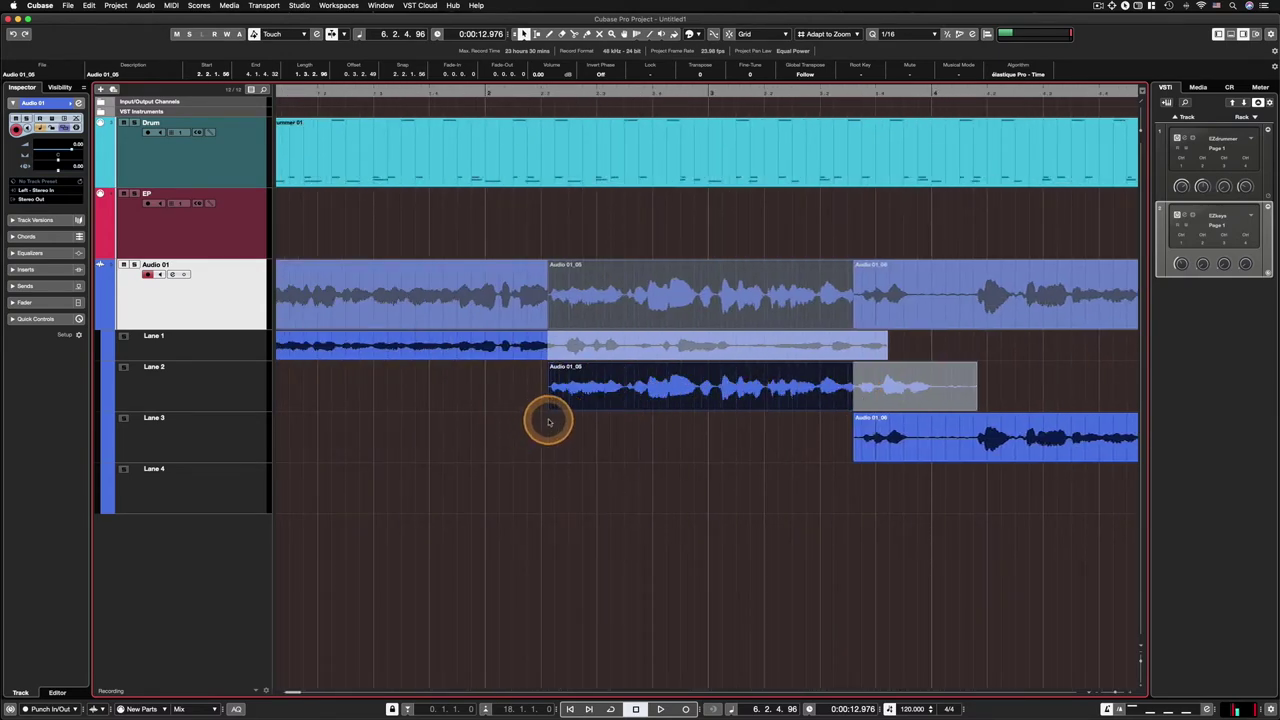
{"action": "left_click_drag", "start_coordinate": [549, 409], "coordinate": [563, 409]}
Trim the end of the Lane 1 take back to meet the start of the Lane 2 take
{"action": "left_click", "coordinate": [560, 349]}
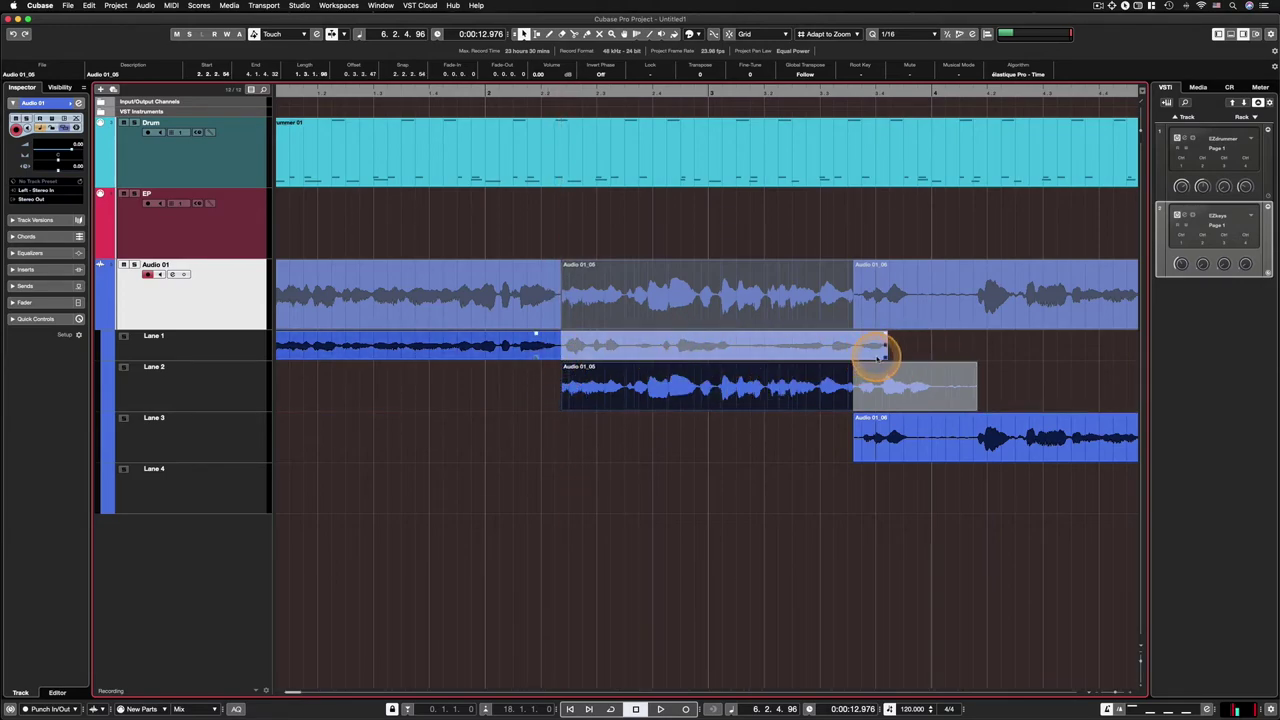
{"action": "left_click_drag", "start_coordinate": [884, 349], "coordinate": [558, 354]}
{"action": "left_click", "coordinate": [872, 403]}
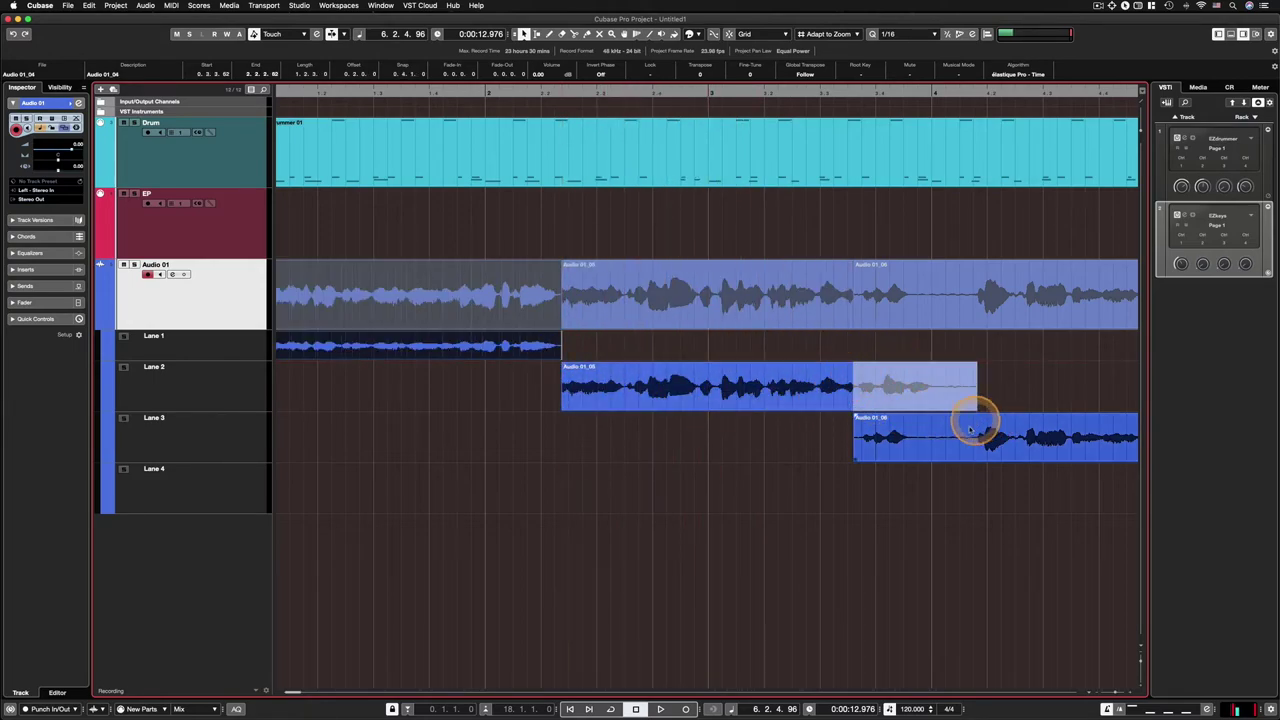
Trim the Lane 3 take's start to just past bar 4 and the Lane 2 take's end to 4.1.3.18
{"action": "left_click", "coordinate": [911, 446]}
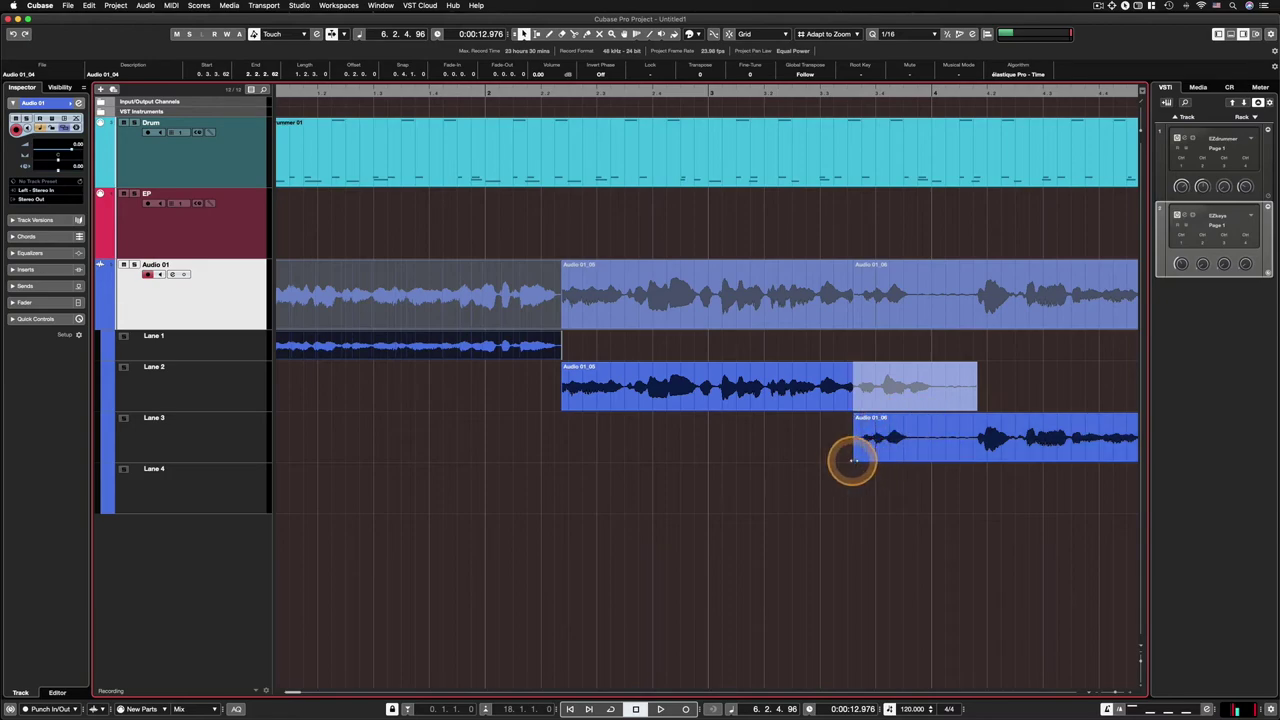
{"action": "left_click_drag", "start_coordinate": [851, 457], "coordinate": [960, 410]}
{"action": "left_click", "coordinate": [897, 402]}
{"action": "key", "text": "g"}
{"action": "key", "text": "g"}
{"action": "key", "text": "g"}
{"action": "key", "text": "g"}
{"action": "key", "text": "g"}
{"action": "key", "text": "g"}
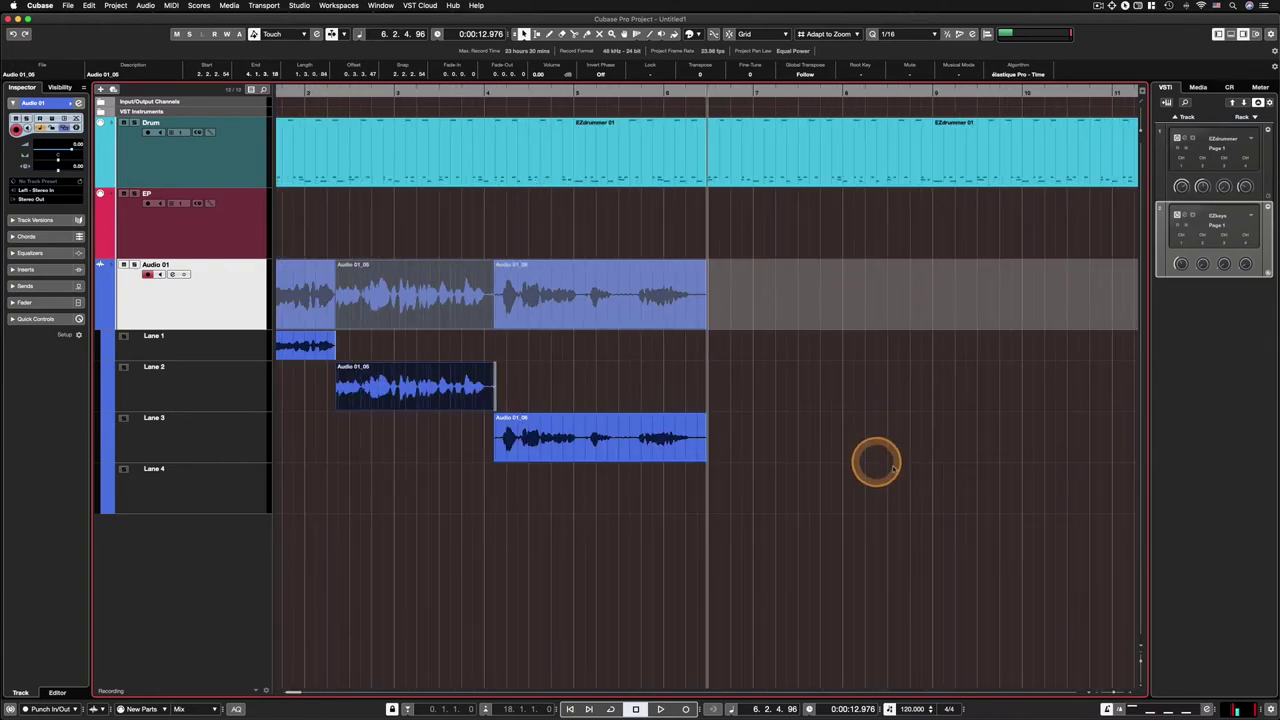
Hide Audio 01's lanes to check the combined takes on the main track, and show the lanes again
{"action": "scroll", "coordinate": [554, 414], "scroll_direction": "up", "scroll_amount": 3}
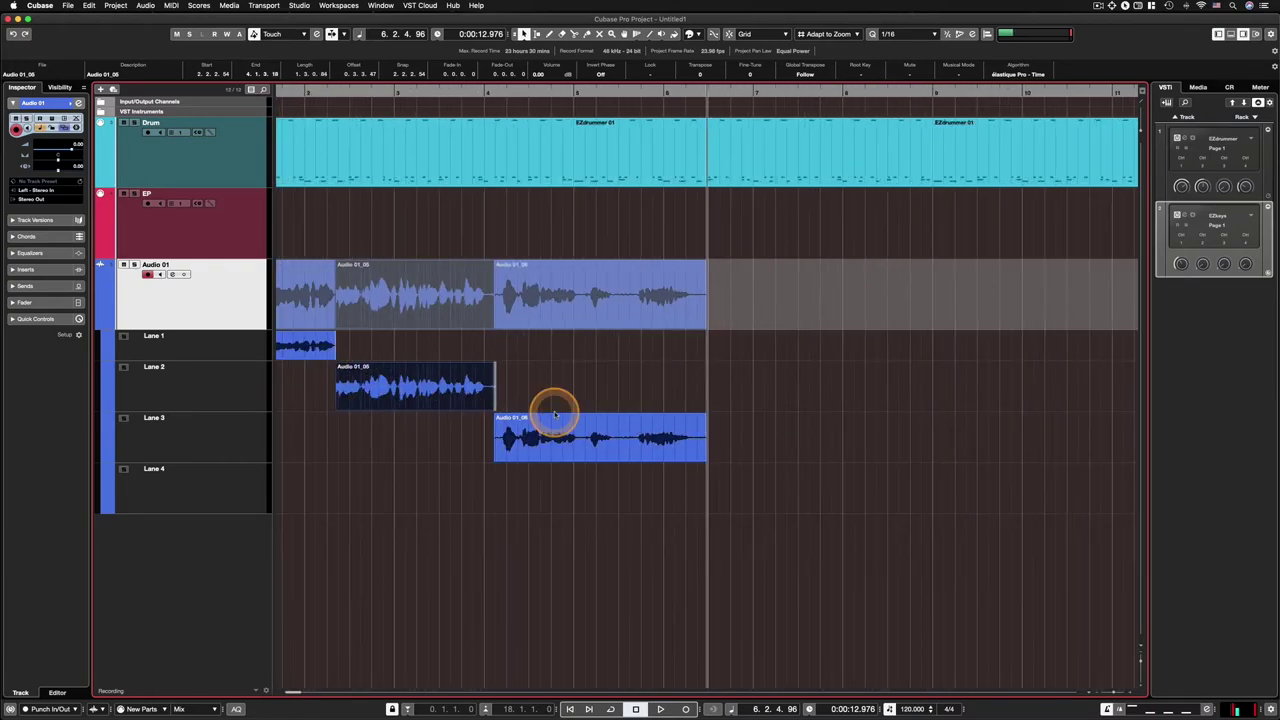
{"action": "scroll", "coordinate": [546, 413], "scroll_direction": "left", "scroll_amount": 4}
{"action": "key", "text": "g"}
{"action": "key", "text": "g"}
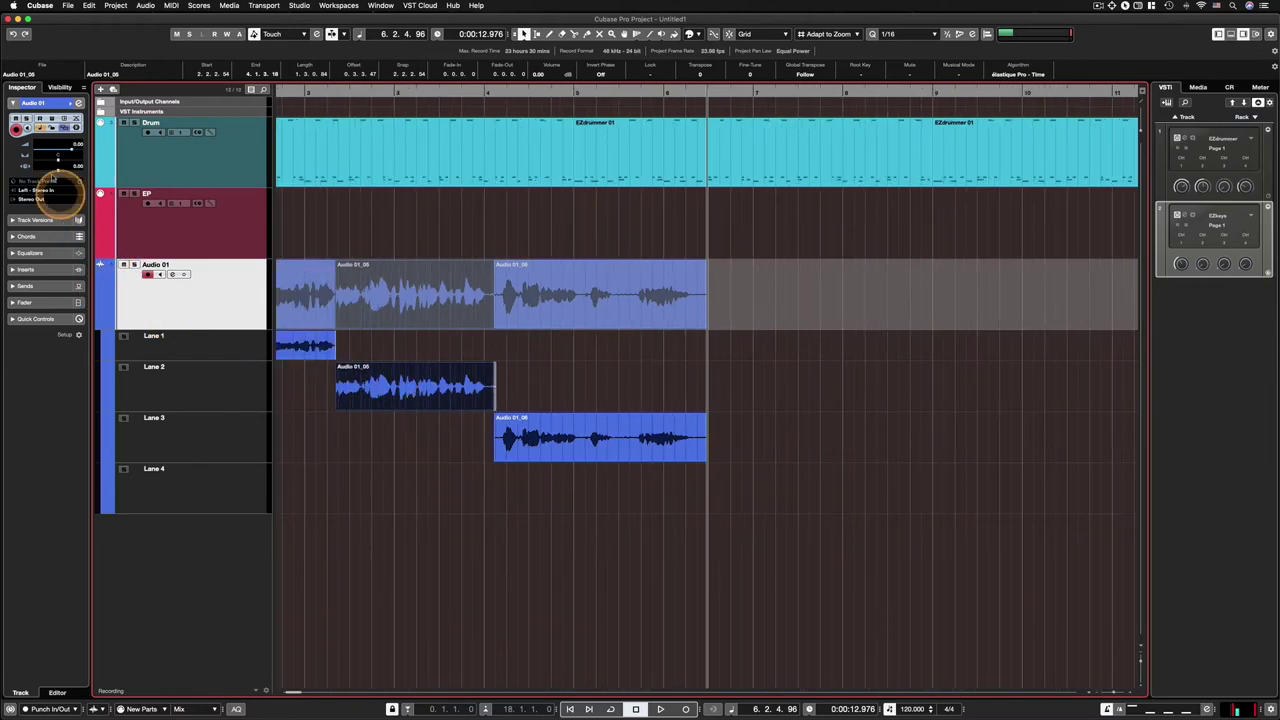
{"action": "left_click", "coordinate": [63, 128]}
{"action": "scroll", "coordinate": [409, 337], "scroll_direction": "left", "scroll_amount": 3}
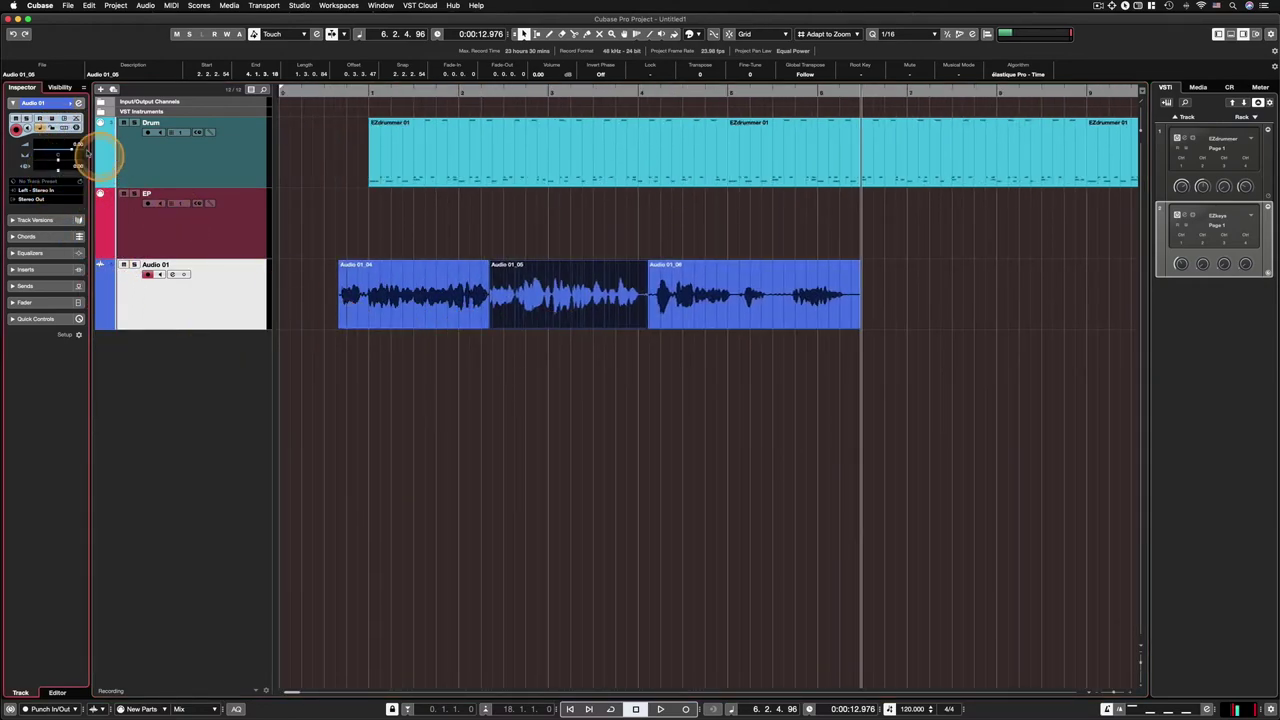
{"action": "left_click", "coordinate": [63, 128]}
Crossfade the Lane 2 take with the Lane 3 take where they meet
{"action": "key", "text": "h"}
{"action": "key", "text": "h"}
{"action": "key", "text": "h"}
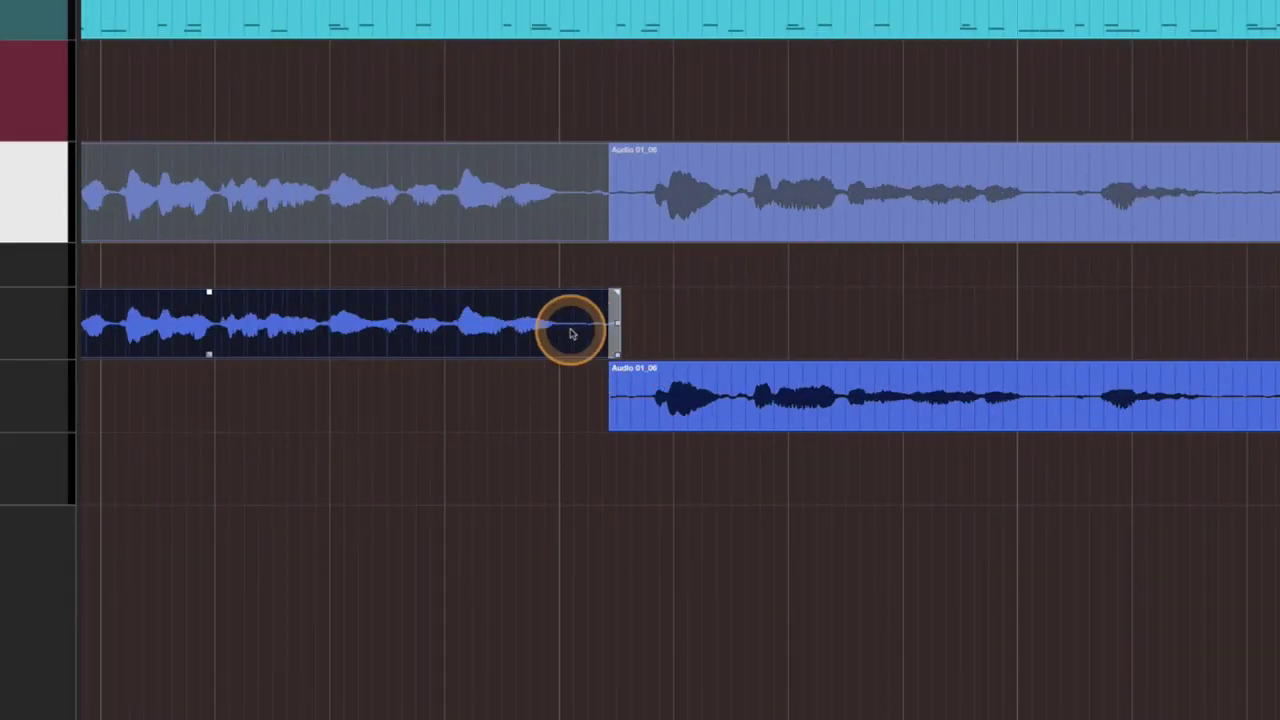
{"action": "left_click", "coordinate": [720, 400]}
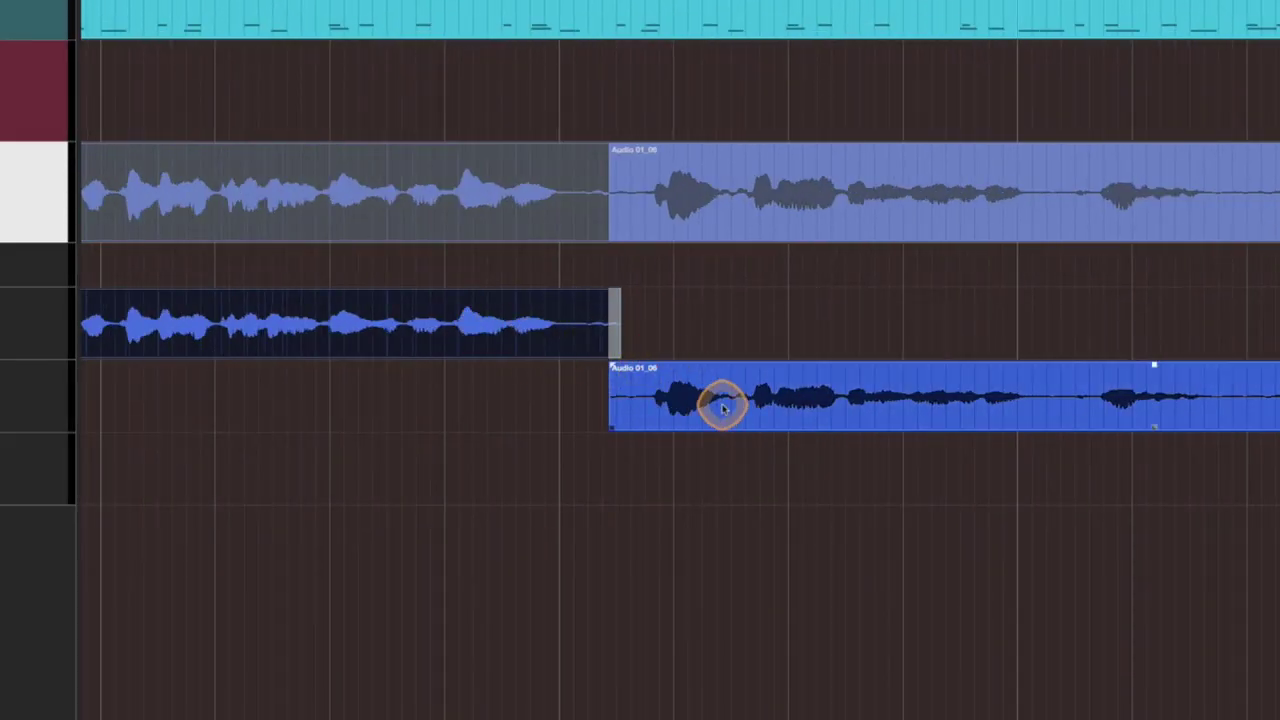
{"action": "left_click", "coordinate": [492, 313]}
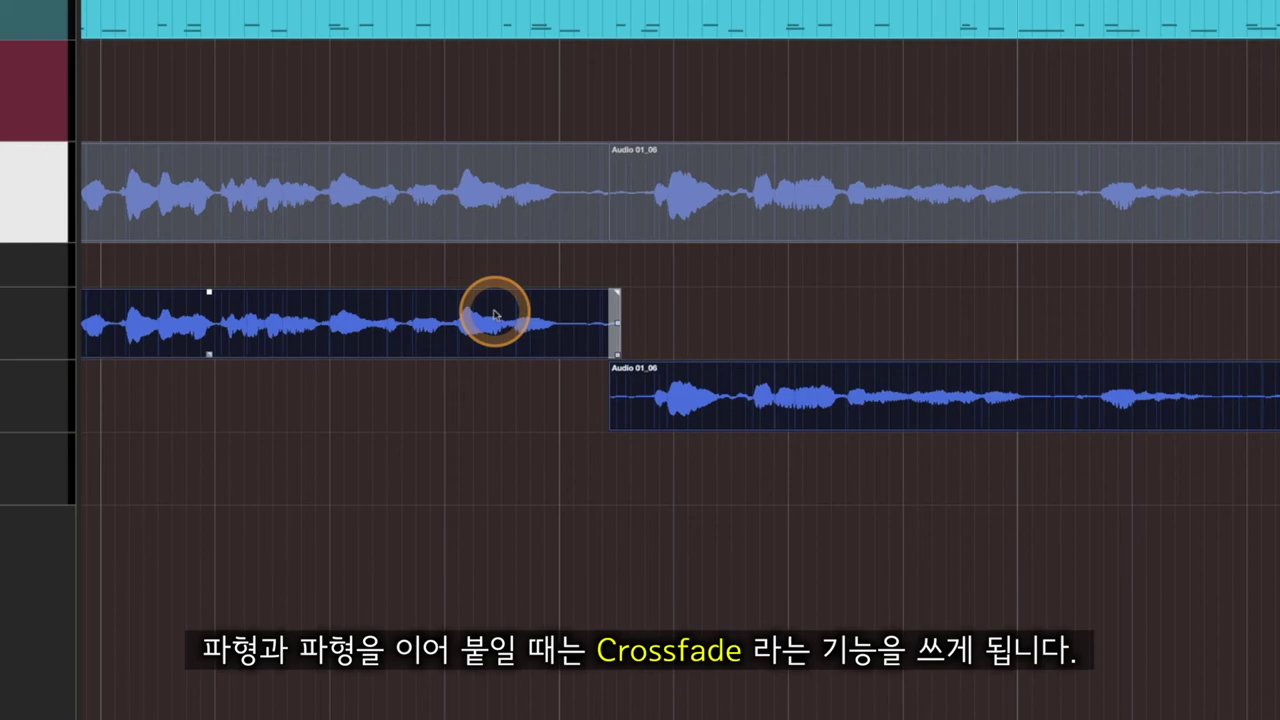
{"action": "left_click", "coordinate": [737, 425], "text": "shift"}
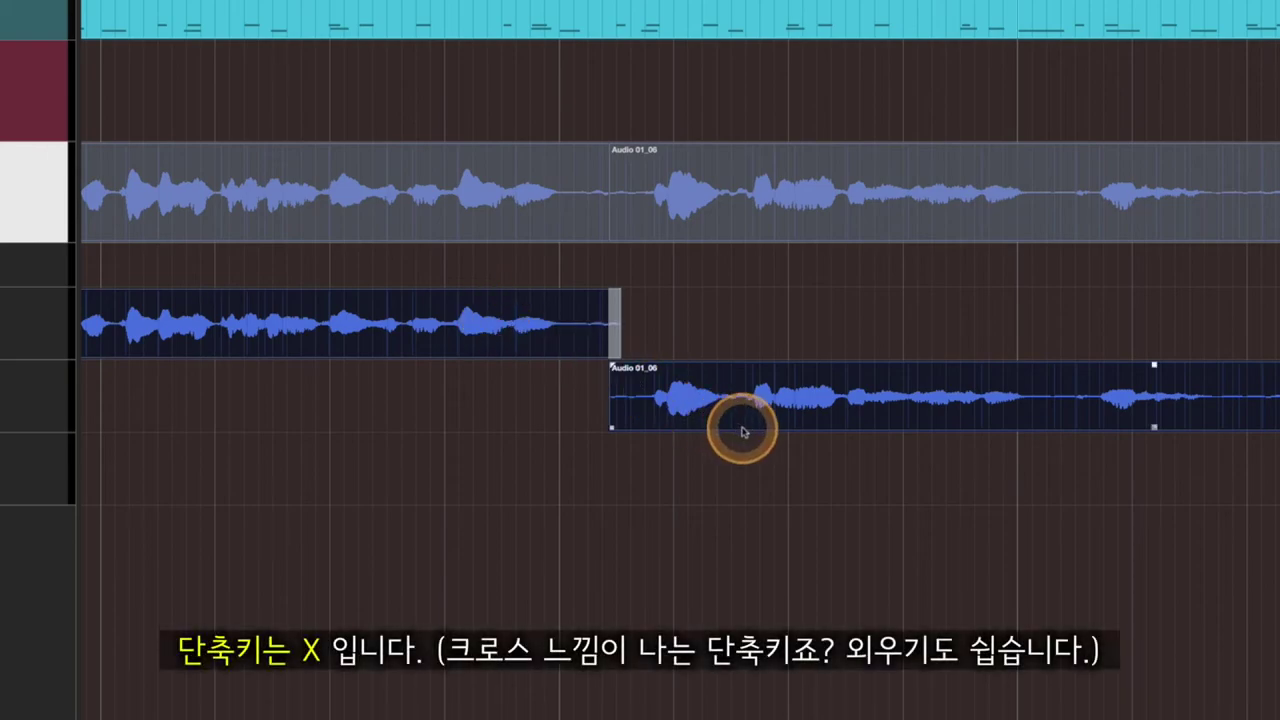
{"action": "key", "text": "x"}
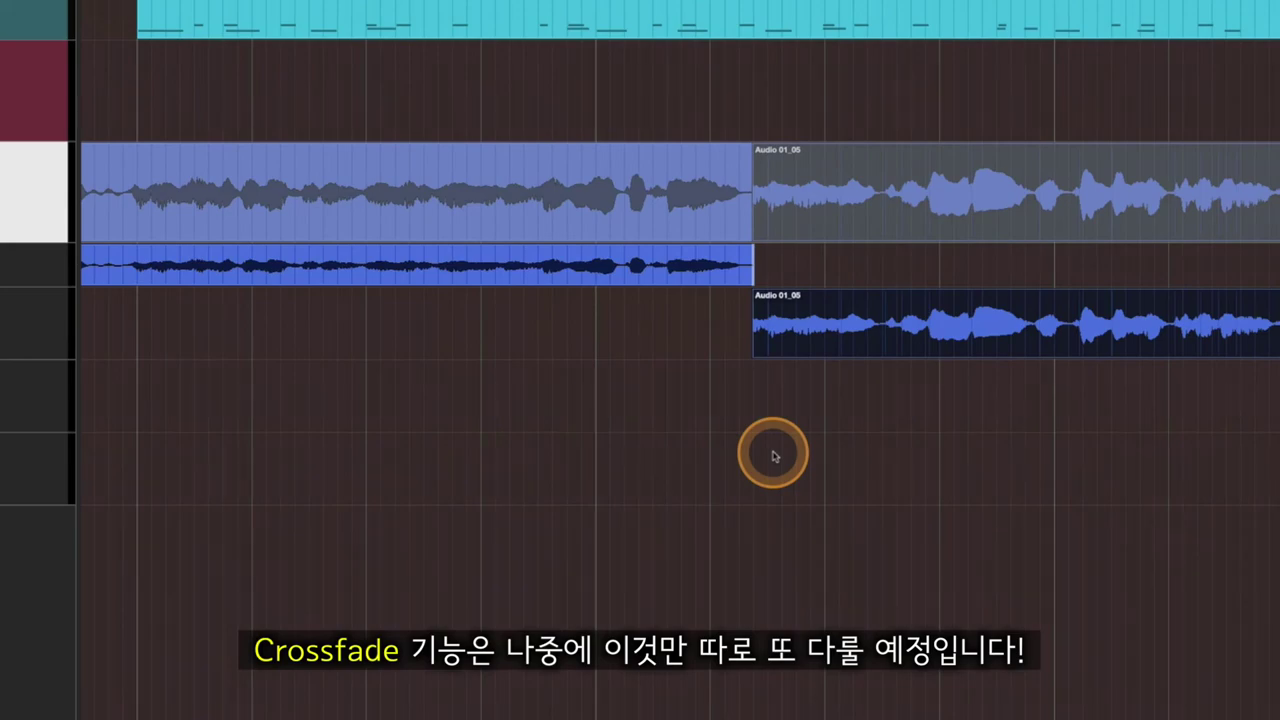
Extend the Lane 2 take's start slightly earlier and trim the Lane 1 take's end to 2.2.1.78, leaving a small overlap
{"action": "left_click_drag", "start_coordinate": [858, 382], "coordinate": [606, 243]}
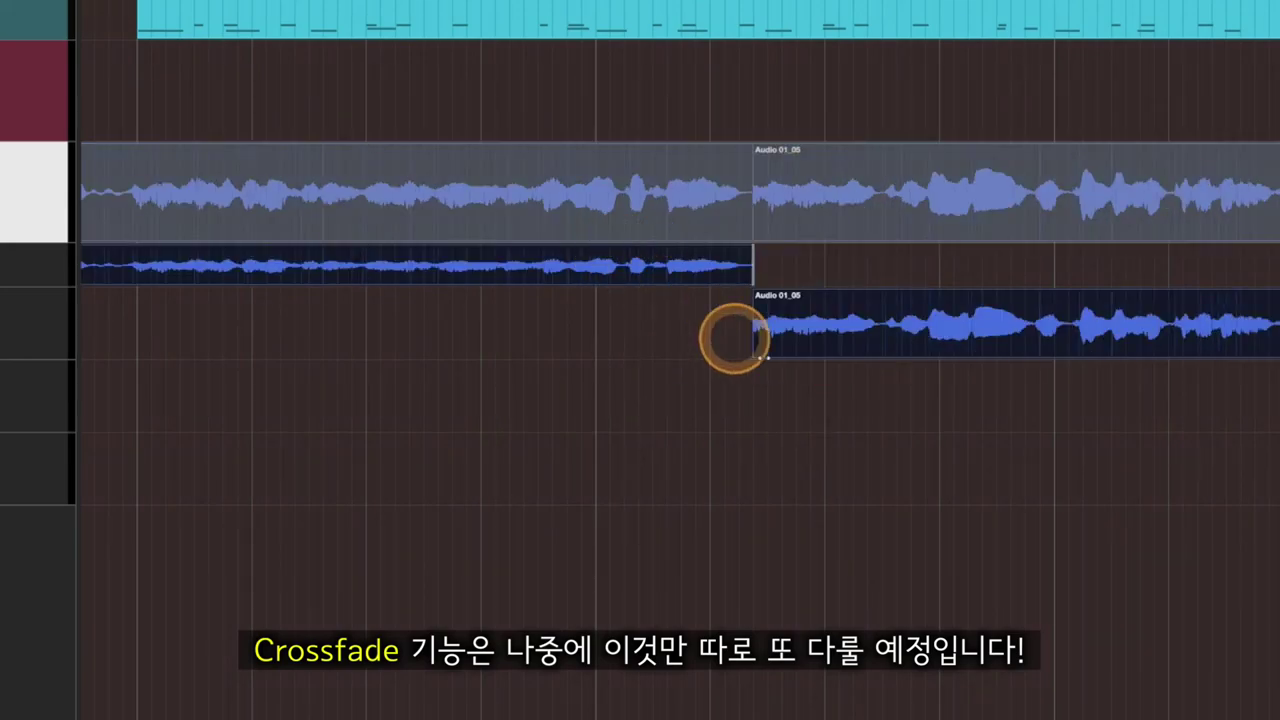
{"action": "key", "text": "h"}
{"action": "key", "text": "h"}
{"action": "key", "text": "h"}
{"action": "key", "text": "h"}
{"action": "key", "text": "h"}
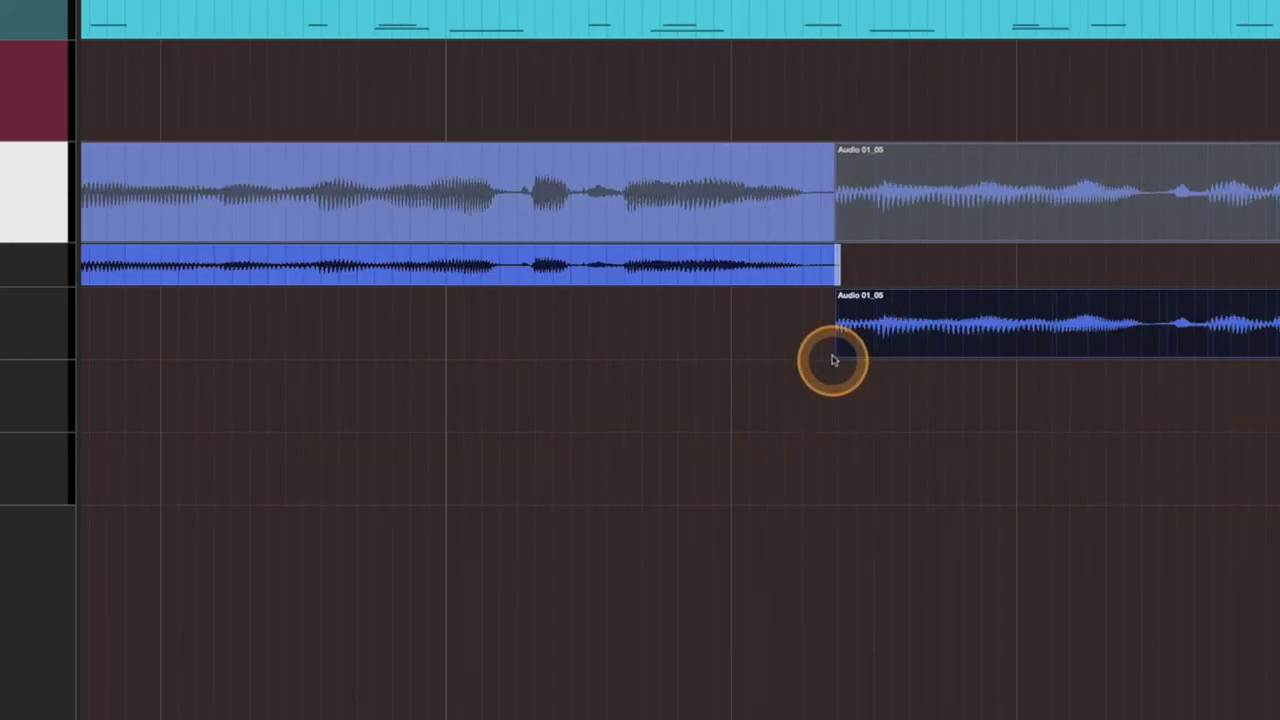
{"action": "left_click_drag", "start_coordinate": [837, 357], "coordinate": [768, 364]}
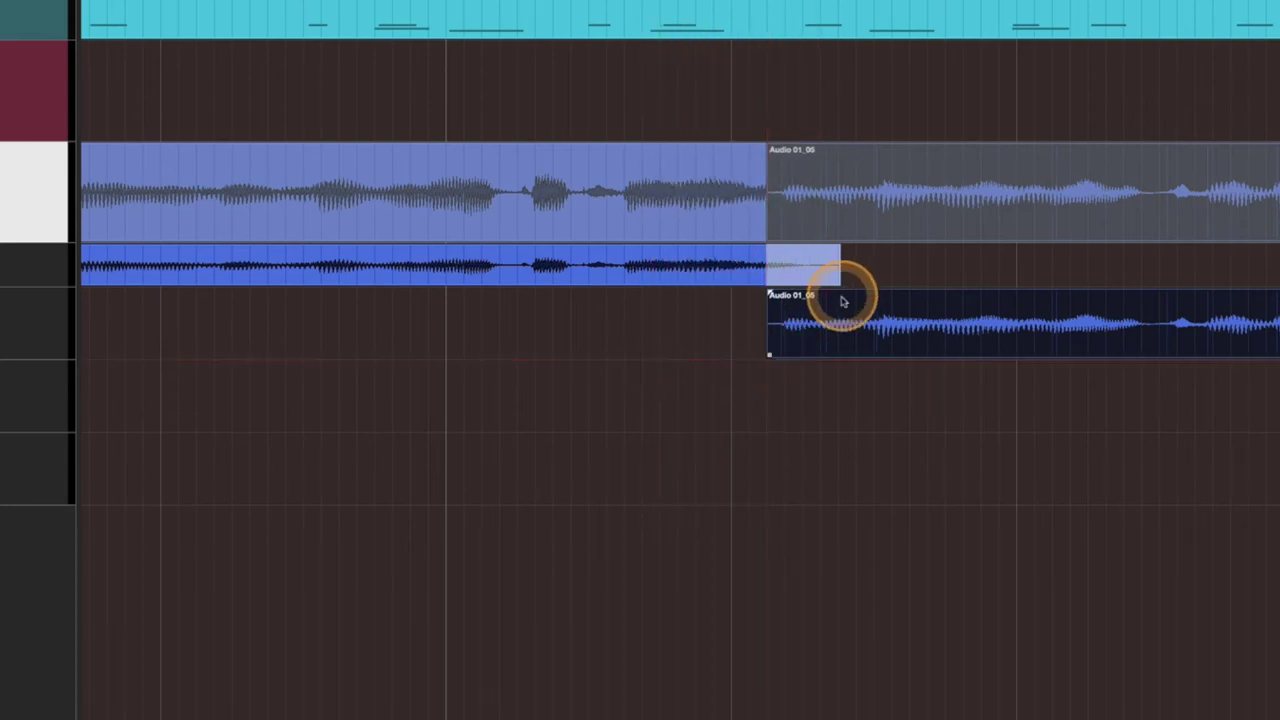
{"action": "left_click_drag", "start_coordinate": [837, 281], "coordinate": [770, 278]}
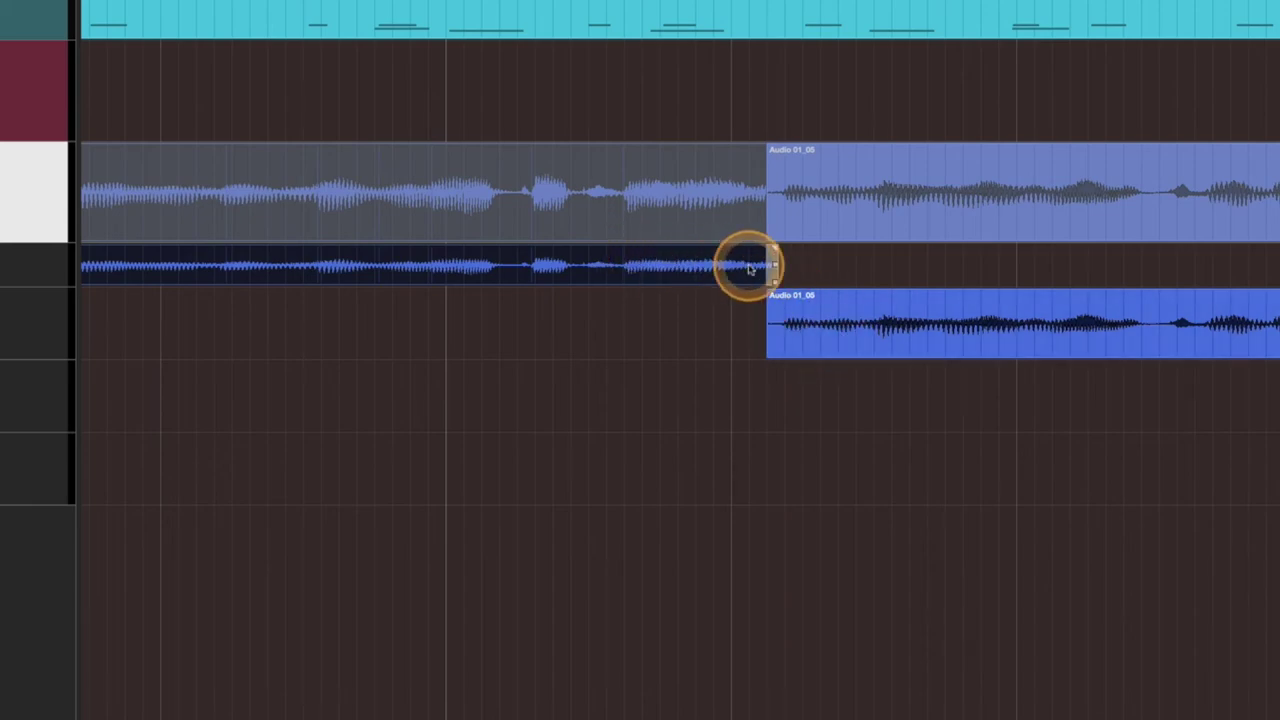
Crossfade the Lane 1 take with the Lane 2 take at their small overlap
{"action": "left_click_drag", "start_coordinate": [869, 437], "coordinate": [650, 258]}
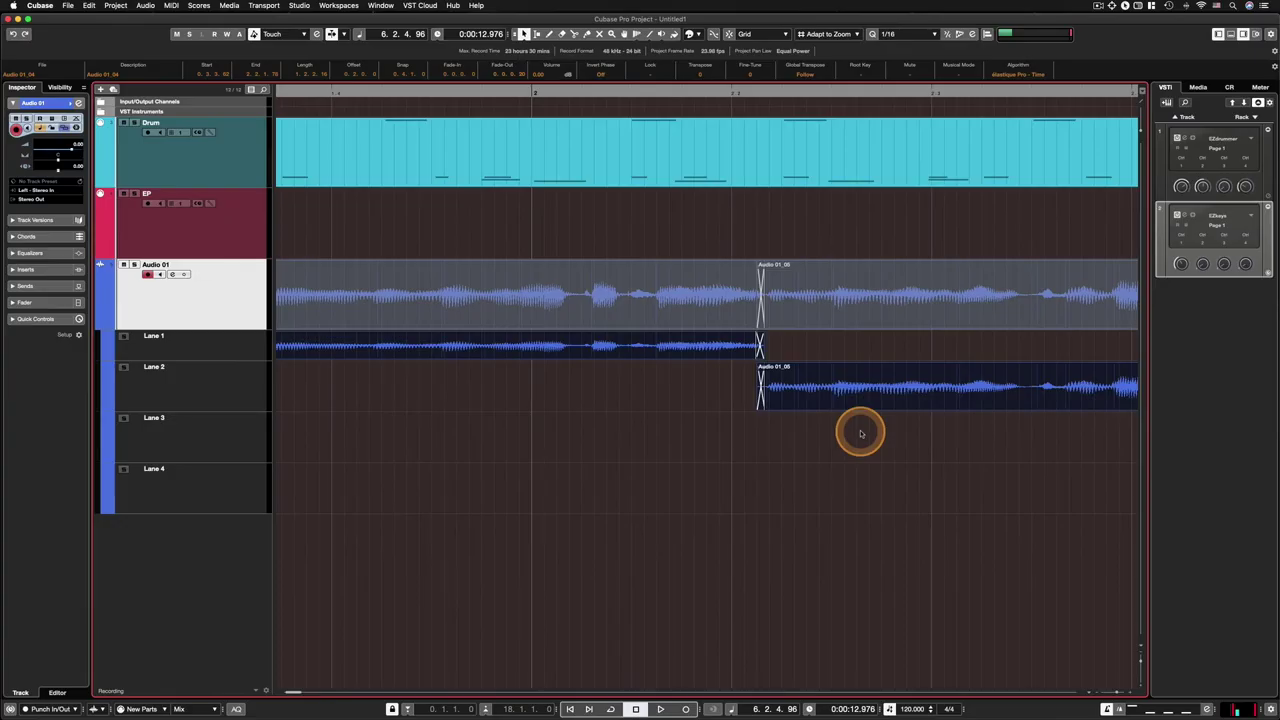
{"action": "key", "text": "g"}
{"action": "key", "text": "g"}
{"action": "key", "text": "g"}
{"action": "key", "text": "g"}
{"action": "key", "text": "g"}
{"action": "key", "text": "g"}
{"action": "left_click", "coordinate": [547, 35]}
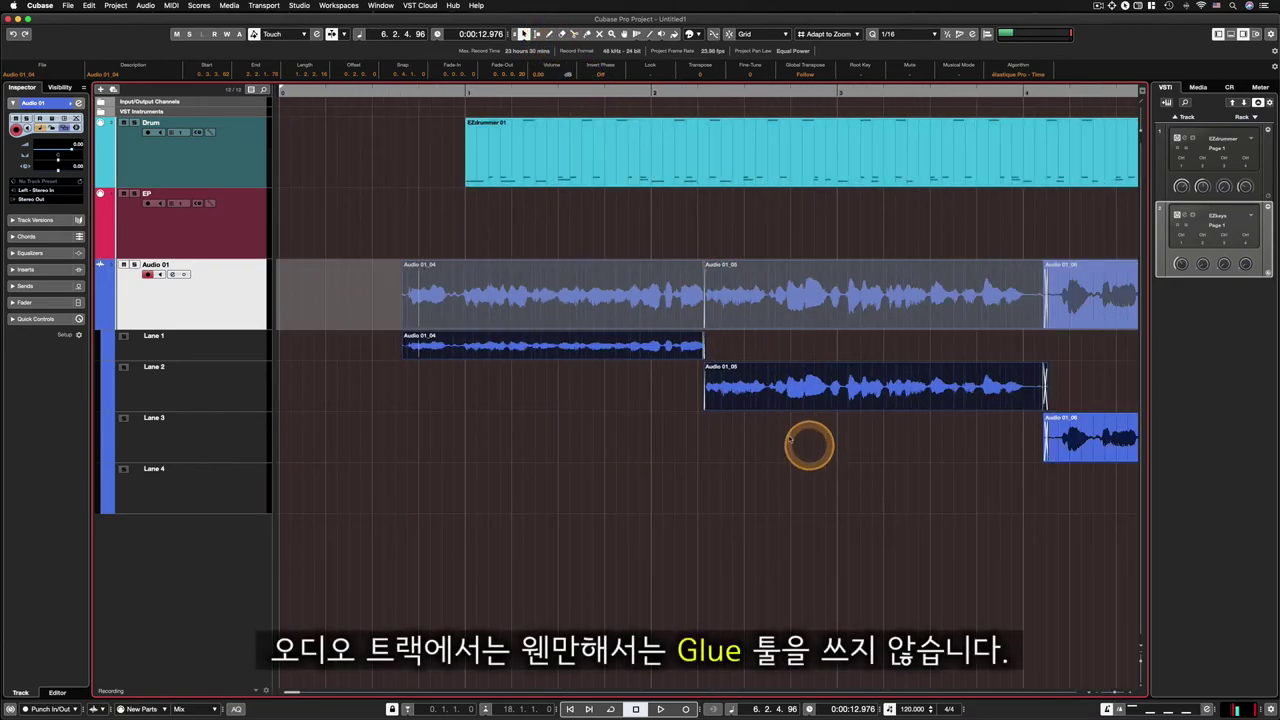
Examine the crossfaded takes across Lanes 1 to 3, both close up and over their full length
{"action": "scroll", "coordinate": [780, 431], "scroll_direction": "down", "scroll_amount": 3}
{"action": "scroll", "coordinate": [785, 434], "scroll_direction": "left", "scroll_amount": 5}
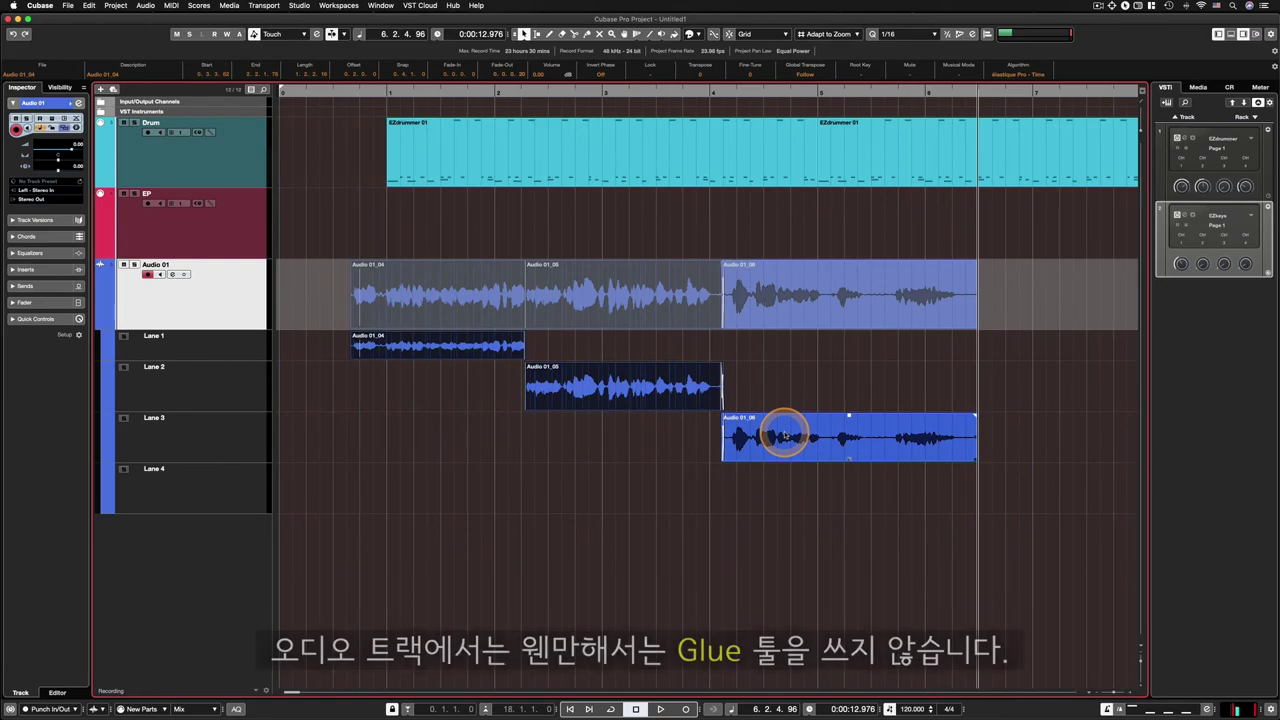
{"action": "scroll", "coordinate": [766, 431], "scroll_direction": "up", "scroll_amount": 3}
{"action": "scroll", "coordinate": [769, 431], "scroll_direction": "down", "scroll_amount": 3}
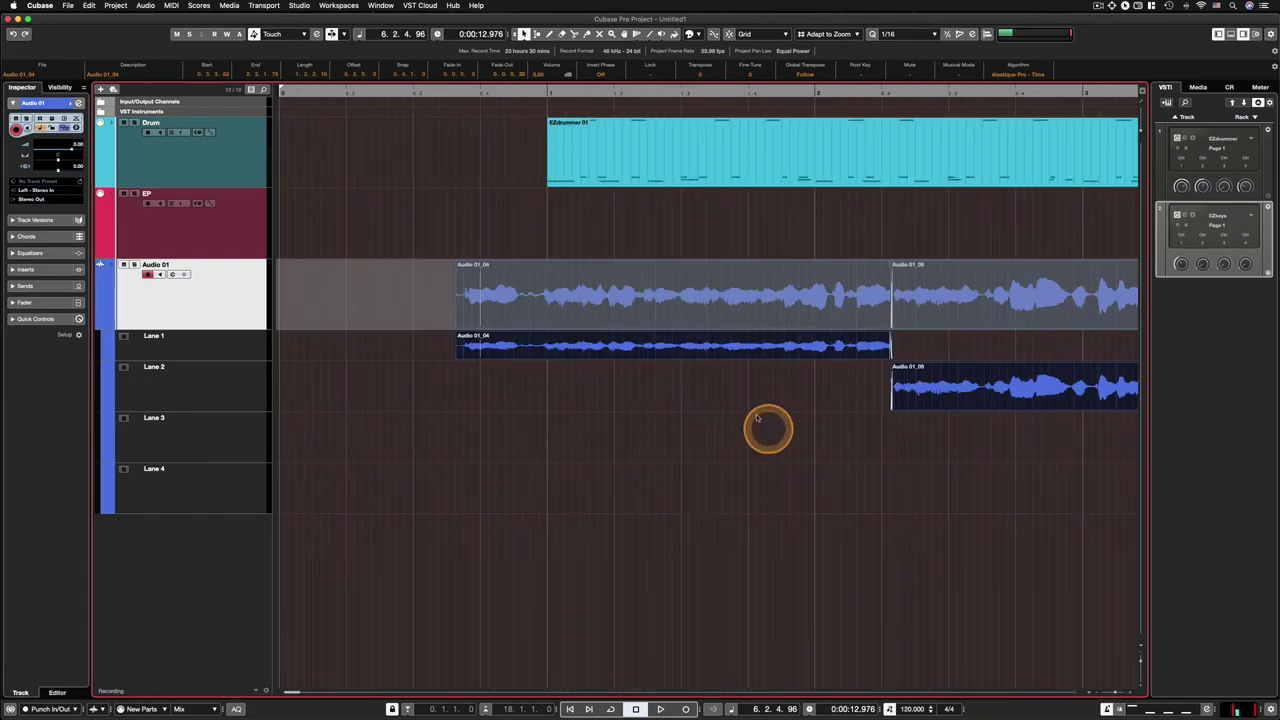
{"action": "scroll", "coordinate": [866, 418], "scroll_direction": "up", "scroll_amount": 3}
{"action": "scroll", "coordinate": [866, 420], "scroll_direction": "left", "scroll_amount": 8}
{"action": "key", "text": "g"}
{"action": "key", "text": "g"}
{"action": "key", "text": "g"}
{"action": "key", "text": "g"}
{"action": "key", "text": "g"}
{"action": "scroll", "coordinate": [423, 375], "scroll_direction": "left", "scroll_amount": 5}
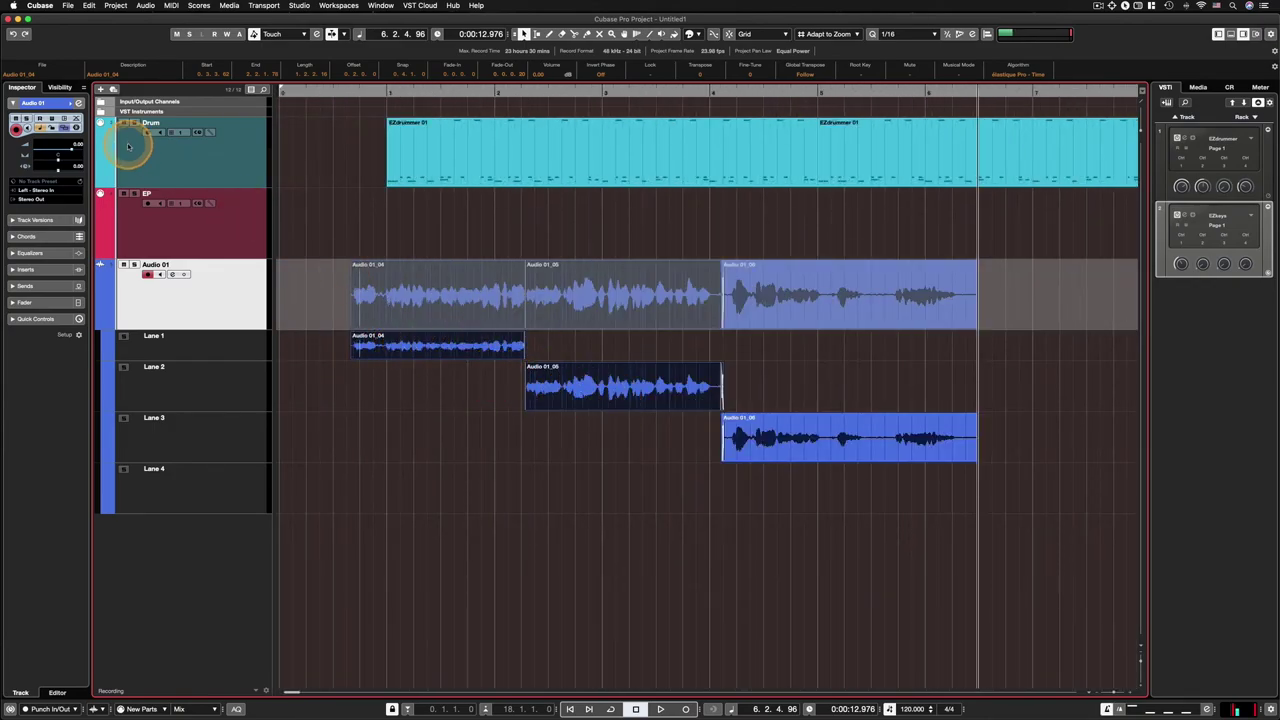
Hide the lanes and examine the joined takes on the Audio 01 track
{"action": "left_click", "coordinate": [66, 128]}
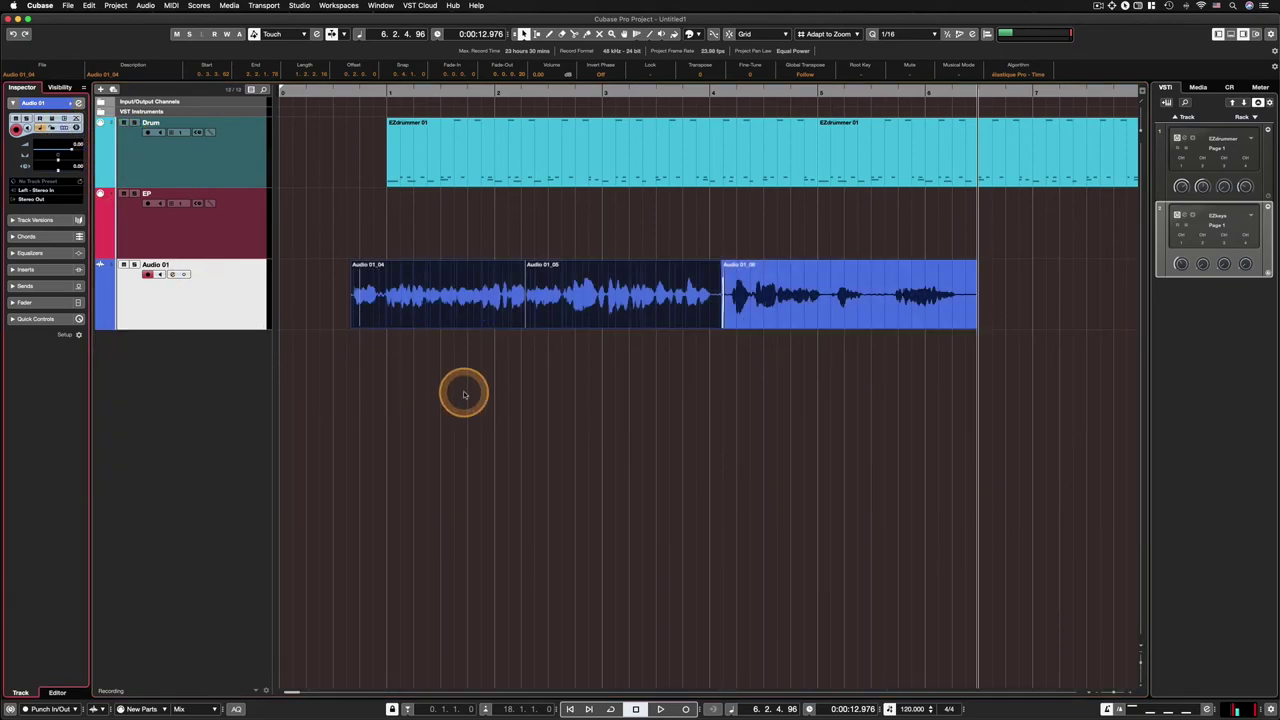
{"action": "key", "text": "g"}
{"action": "key", "text": "g"}
{"action": "key", "text": "g"}
{"action": "key", "text": "g"}
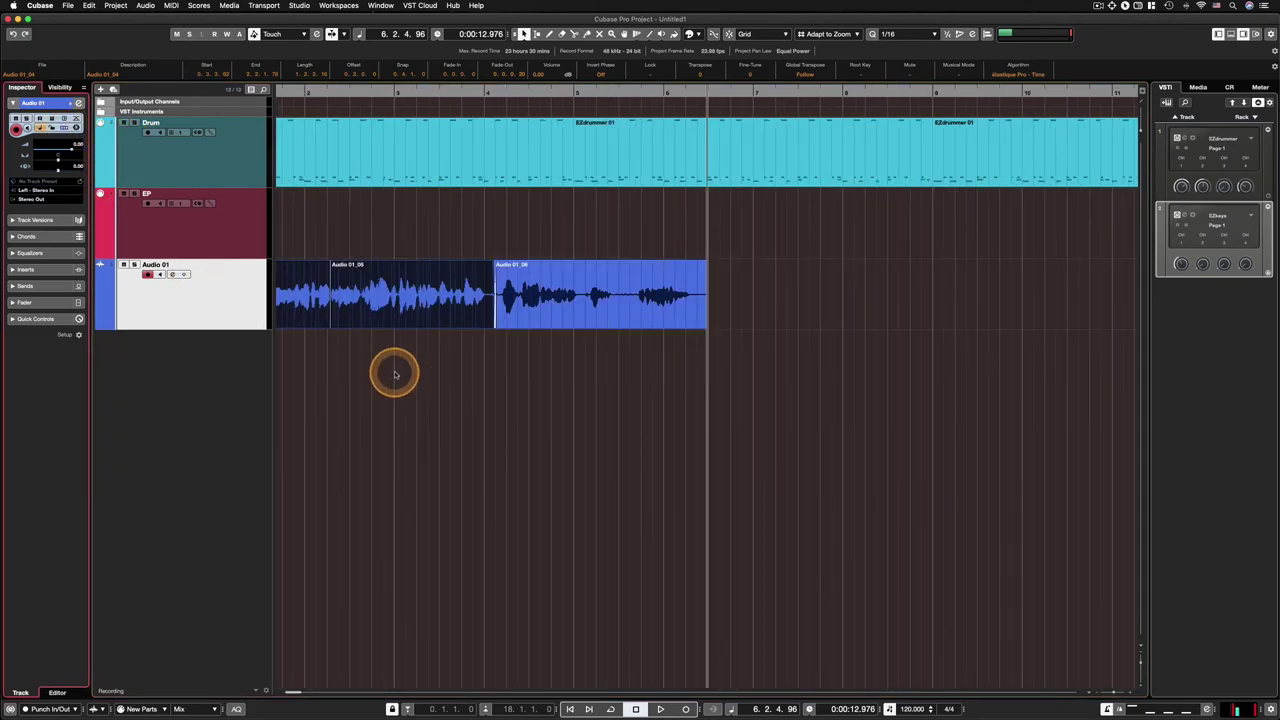
{"action": "key", "text": "h"}
{"action": "key", "text": "h"}
{"action": "key", "text": "h"}
{"action": "key", "text": "h"}
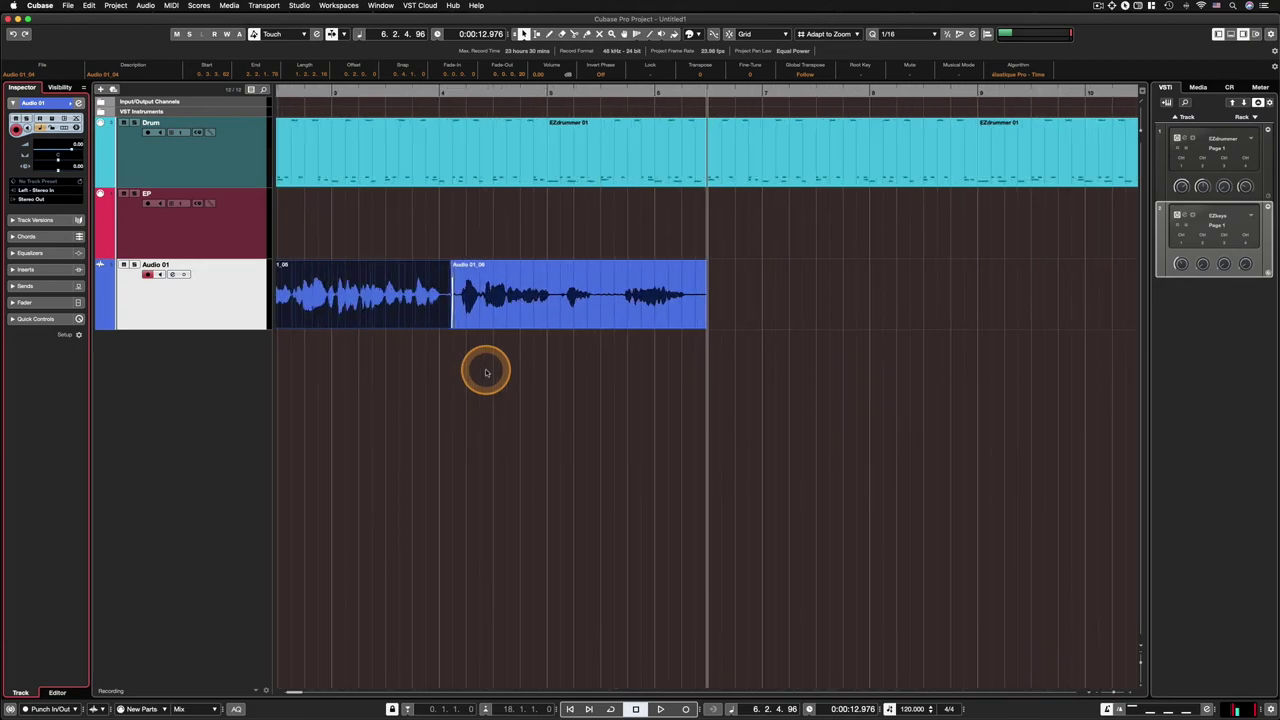
{"action": "scroll", "coordinate": [486, 371], "scroll_direction": "left", "scroll_amount": 3}
{"action": "left_click", "coordinate": [50, 190]}
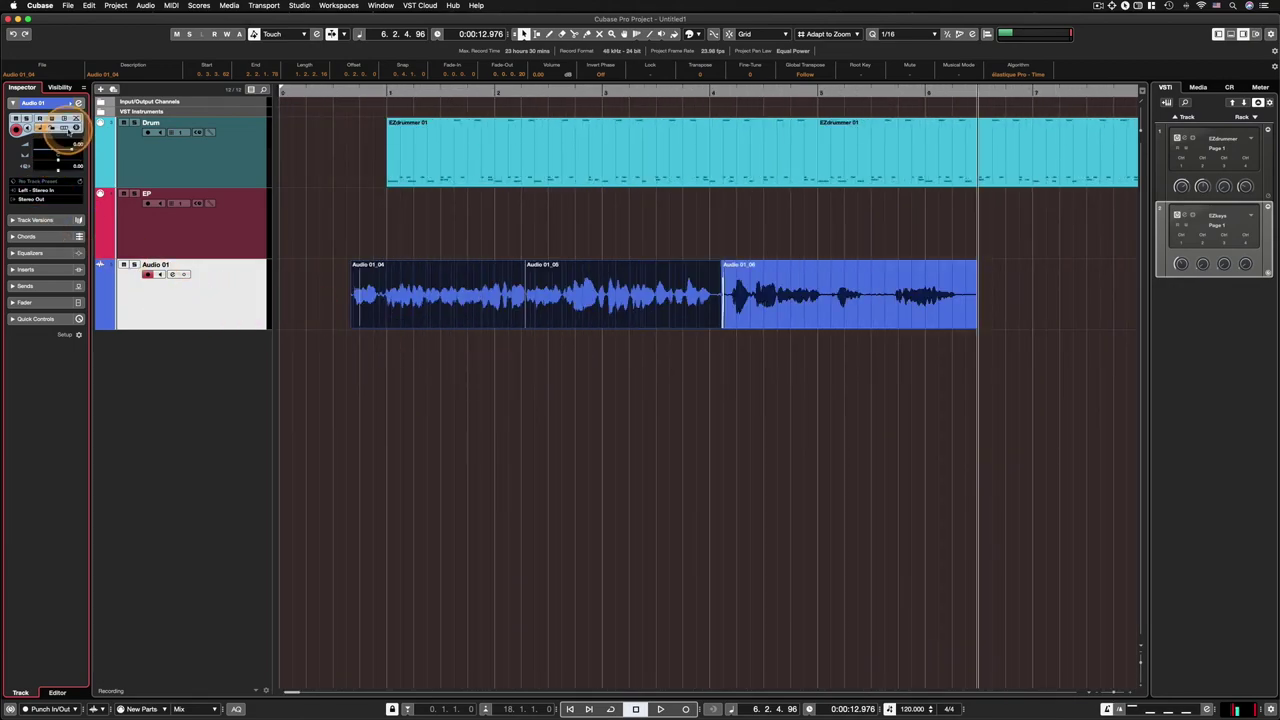
Show Audio 01's lanes, go through Lanes 1 to 4, and select the takes in Lanes 1 to 3
{"action": "left_click", "coordinate": [65, 128]}
{"action": "left_click", "coordinate": [188, 354]}
{"action": "left_click", "coordinate": [219, 377]}
{"action": "left_click", "coordinate": [232, 438]}
{"action": "left_click", "coordinate": [237, 471]}
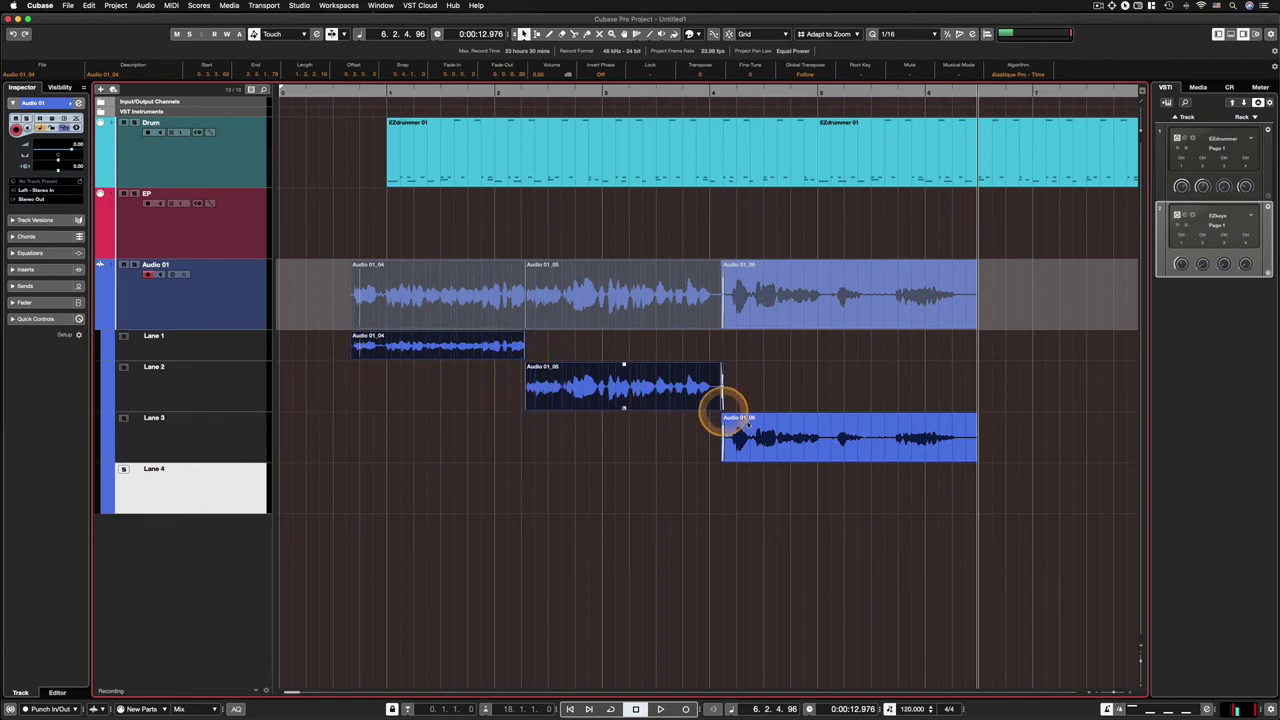
{"action": "left_click_drag", "start_coordinate": [988, 497], "coordinate": [423, 347]}
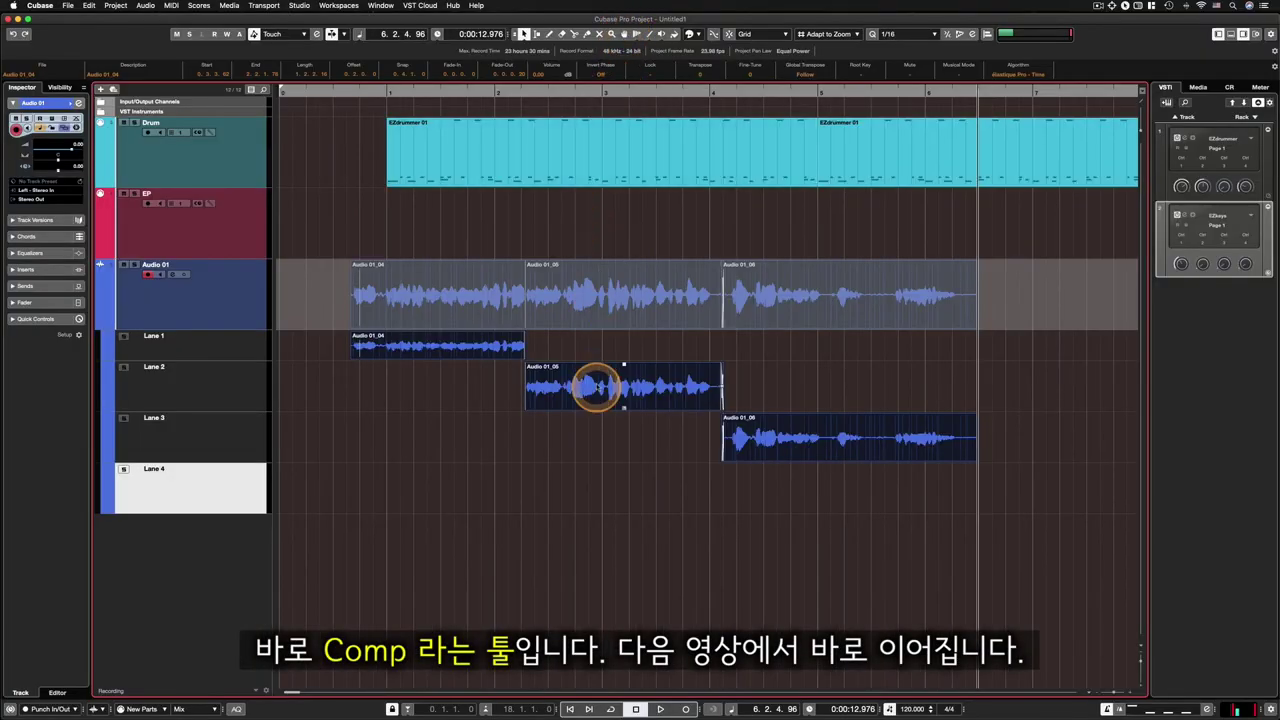
Switch to the Comp tool and return to the Object Selection tool
{"action": "left_click", "coordinate": [624, 34]}
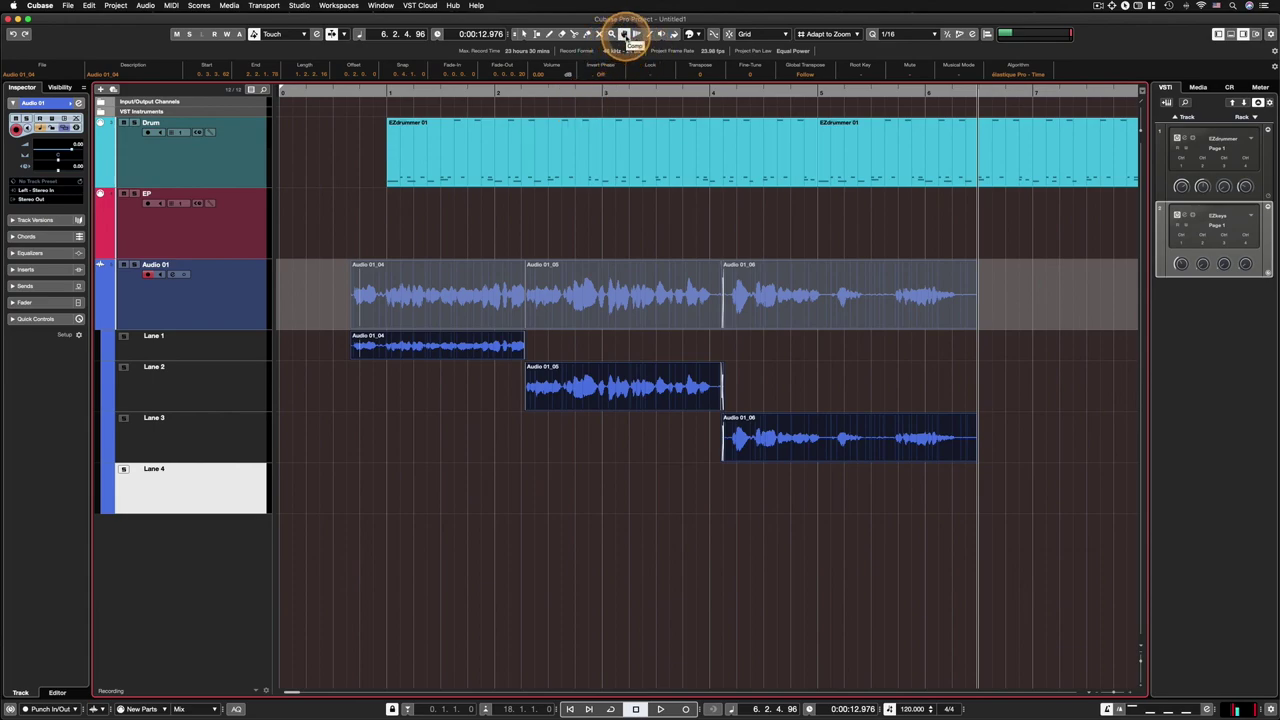
{"action": "left_click", "coordinate": [624, 34]}
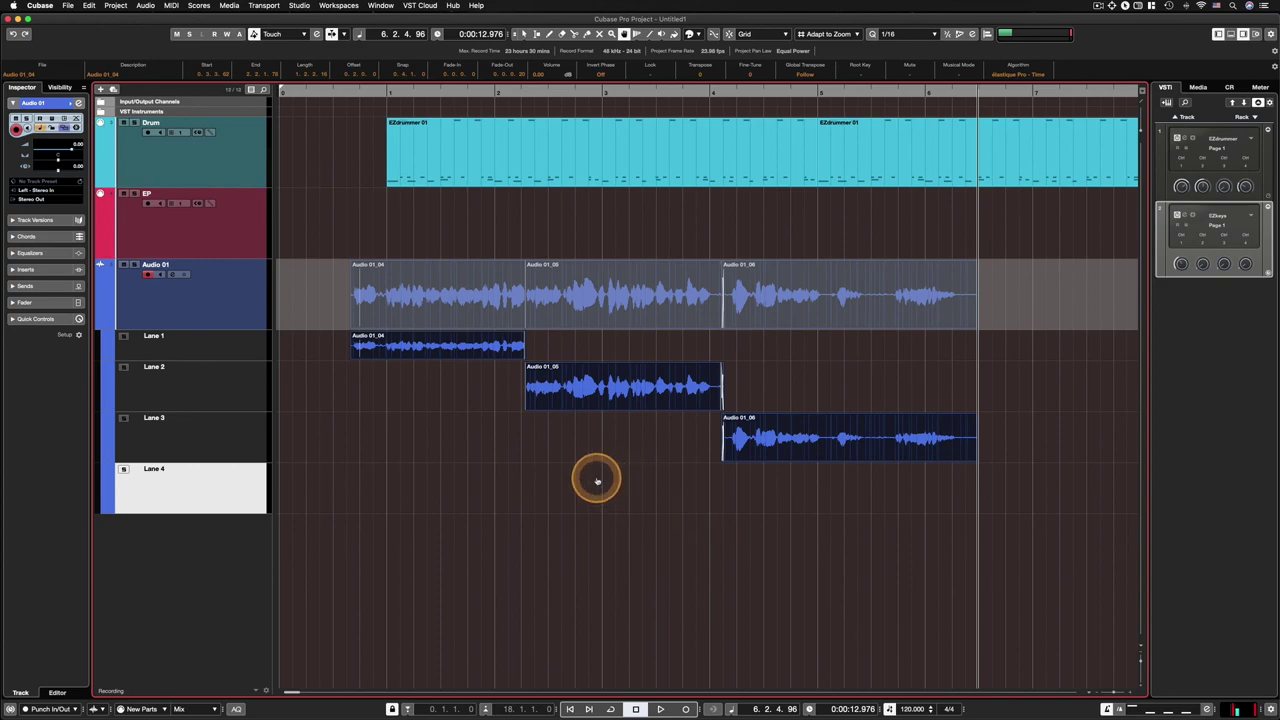
{"action": "key", "text": "1"}
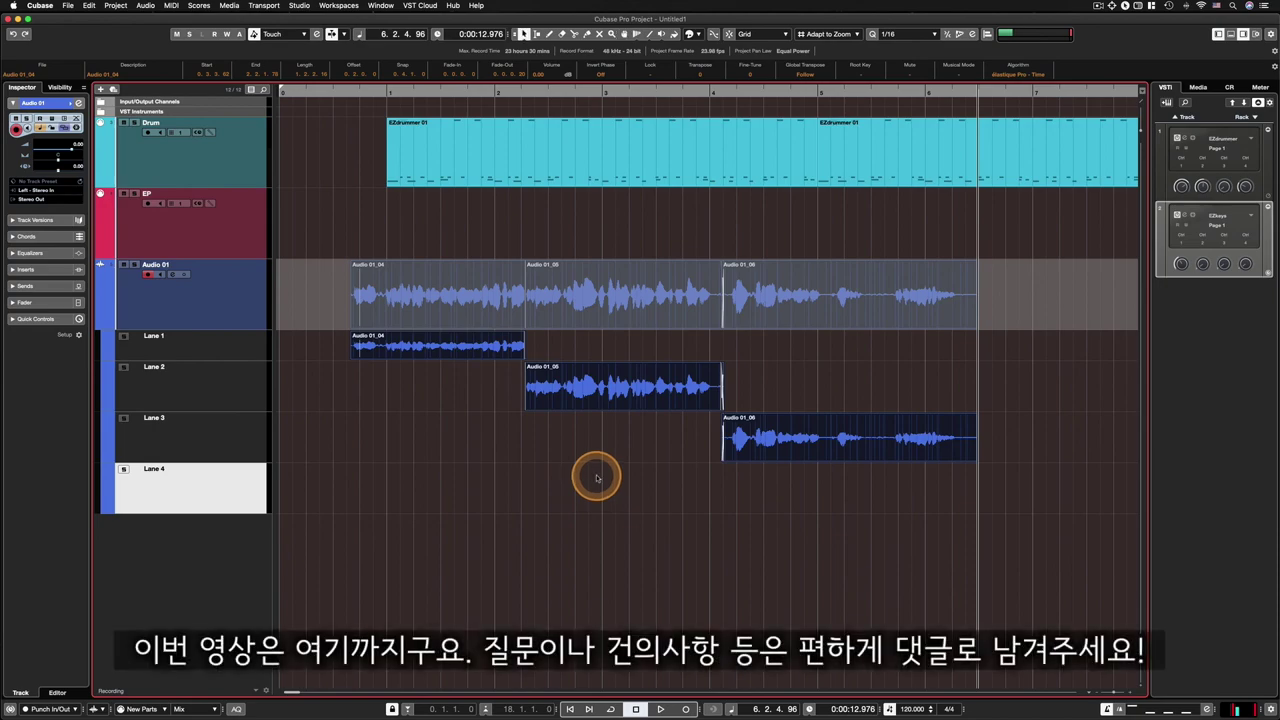